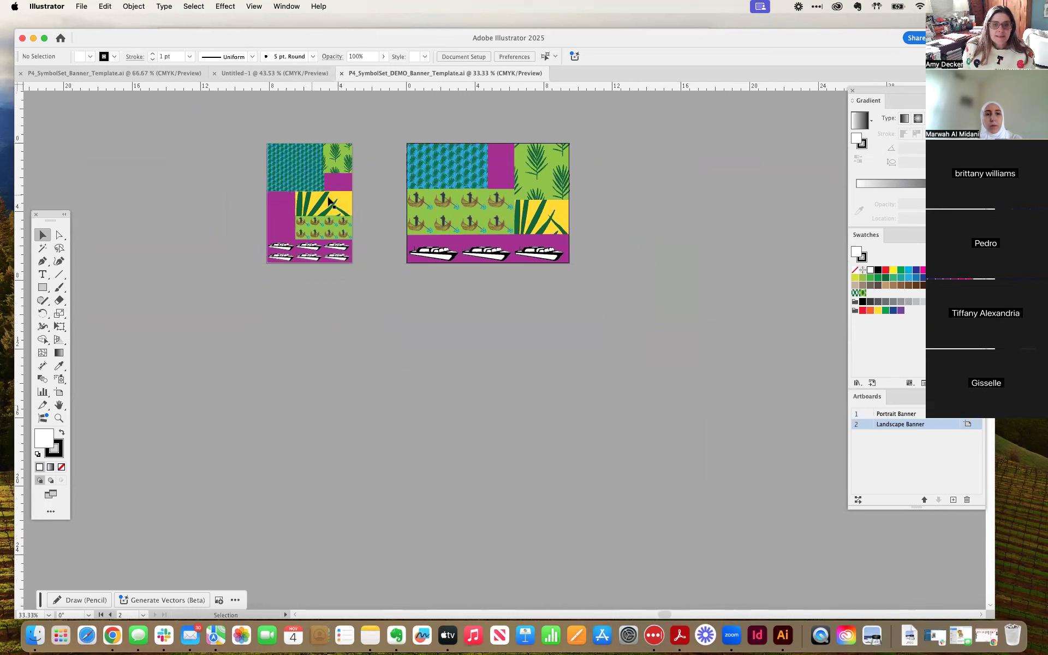
Copy the Portrait and Landscape Banner artboards together with their artwork and place the pasted pair directly below the originals
click(60, 391)
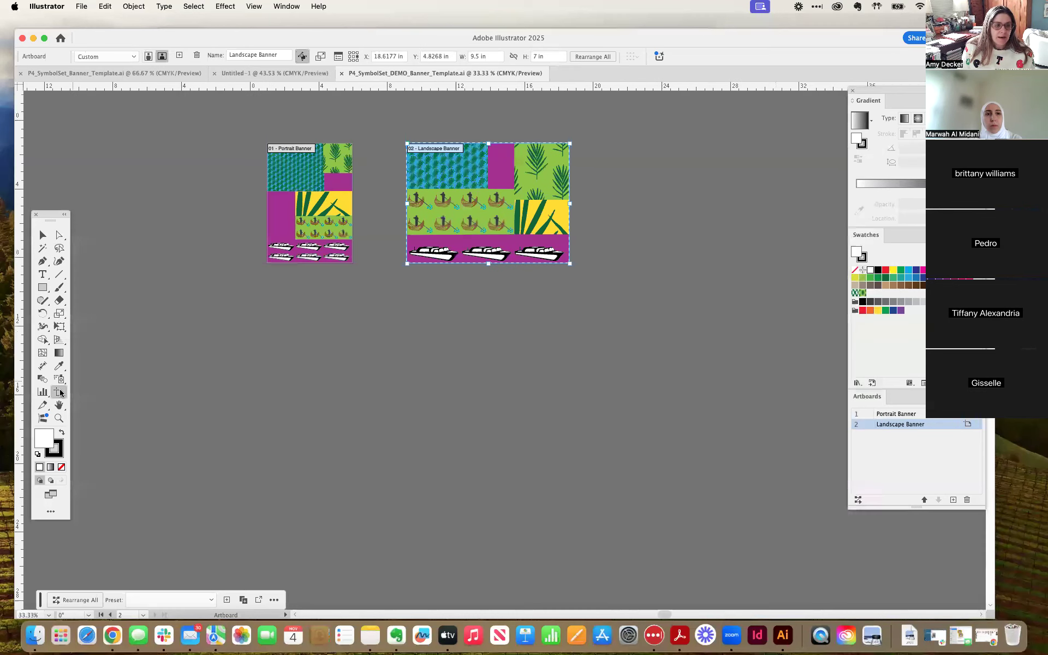
shift+click(307, 223)
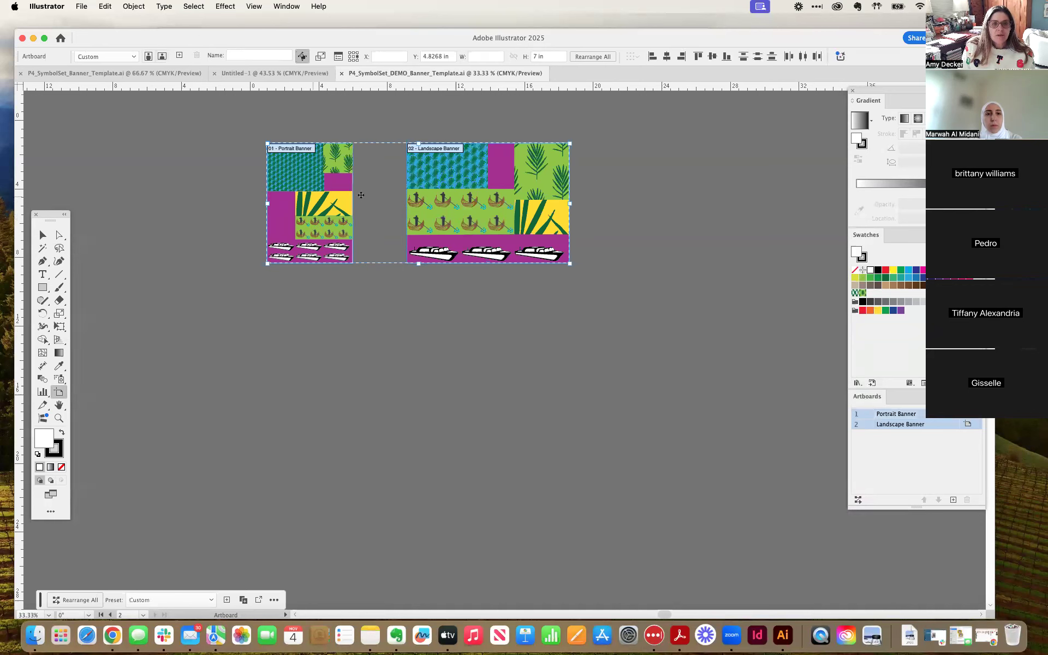
click(466, 212)
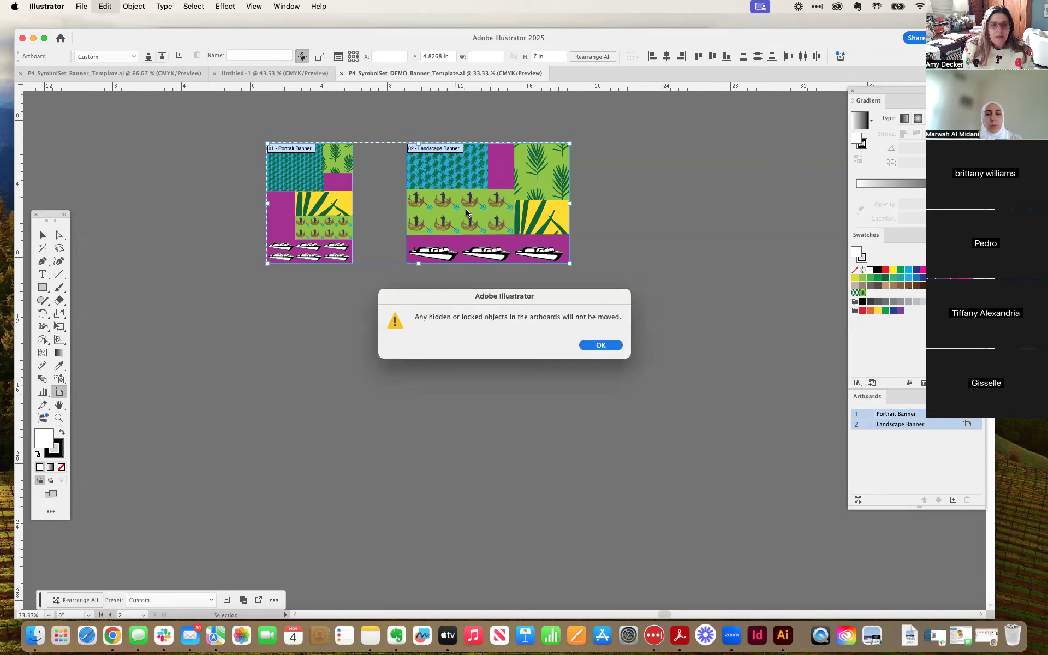
click(604, 345)
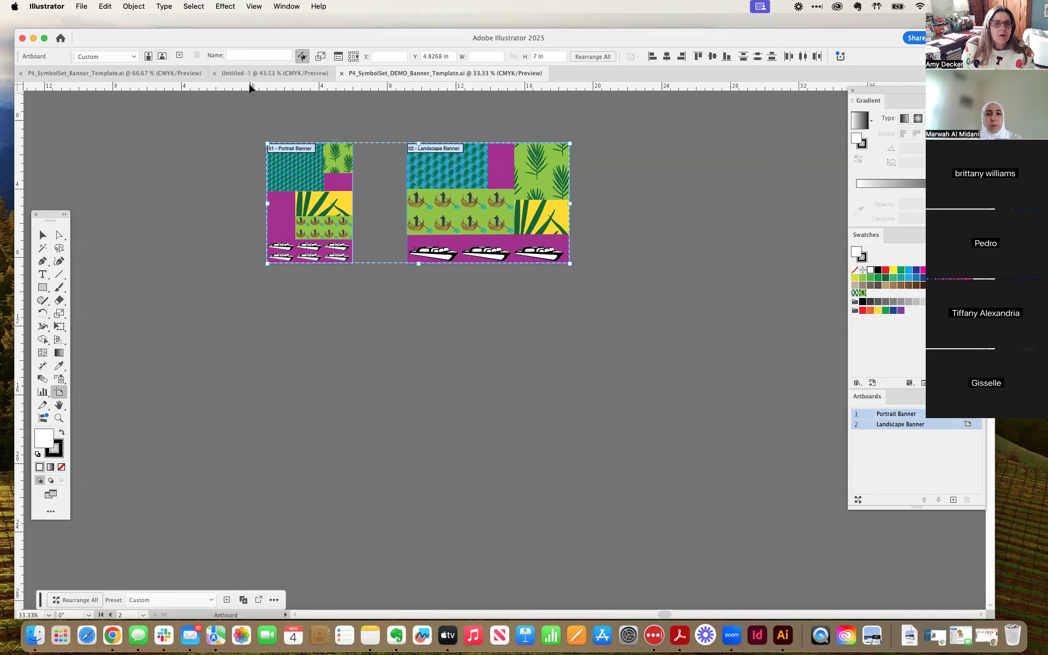
click(134, 6)
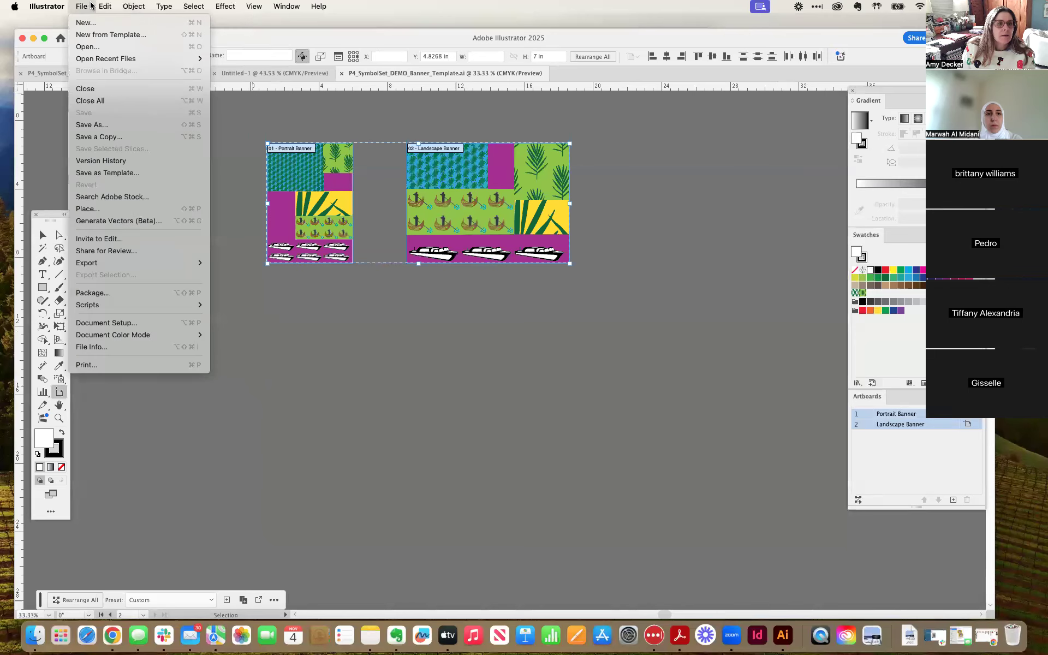
click(128, 7)
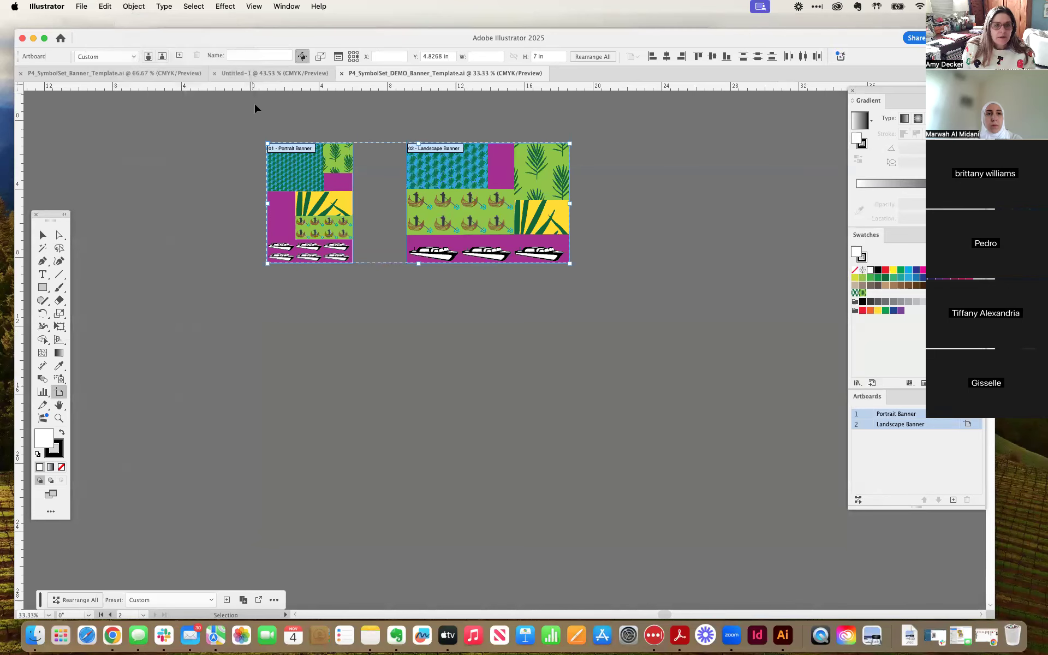
key(super+v)
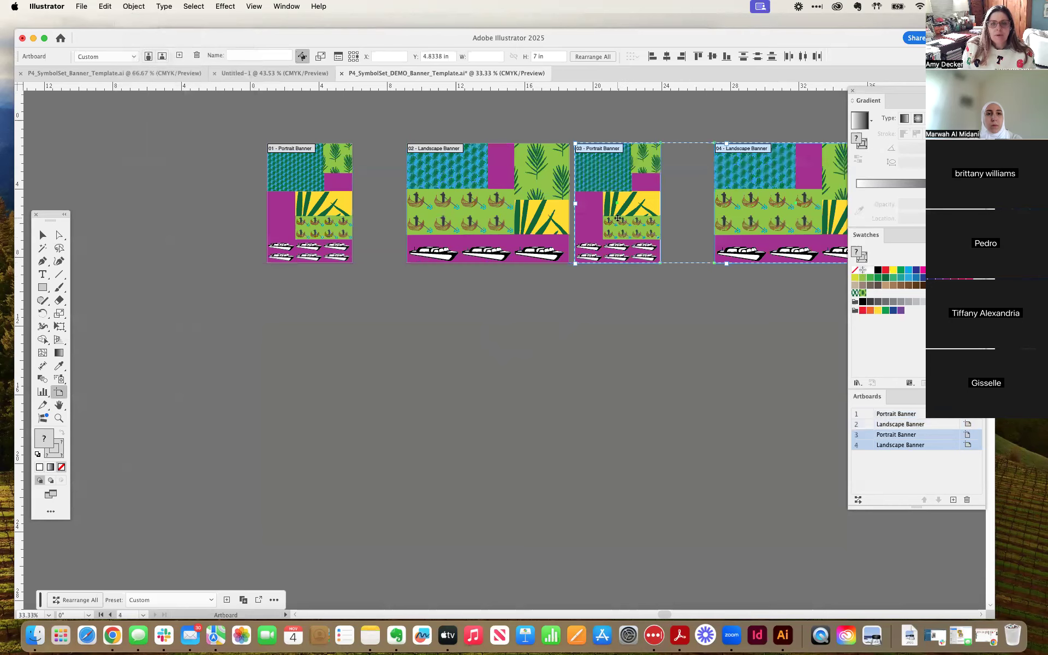
drag(617, 217, 310, 367)
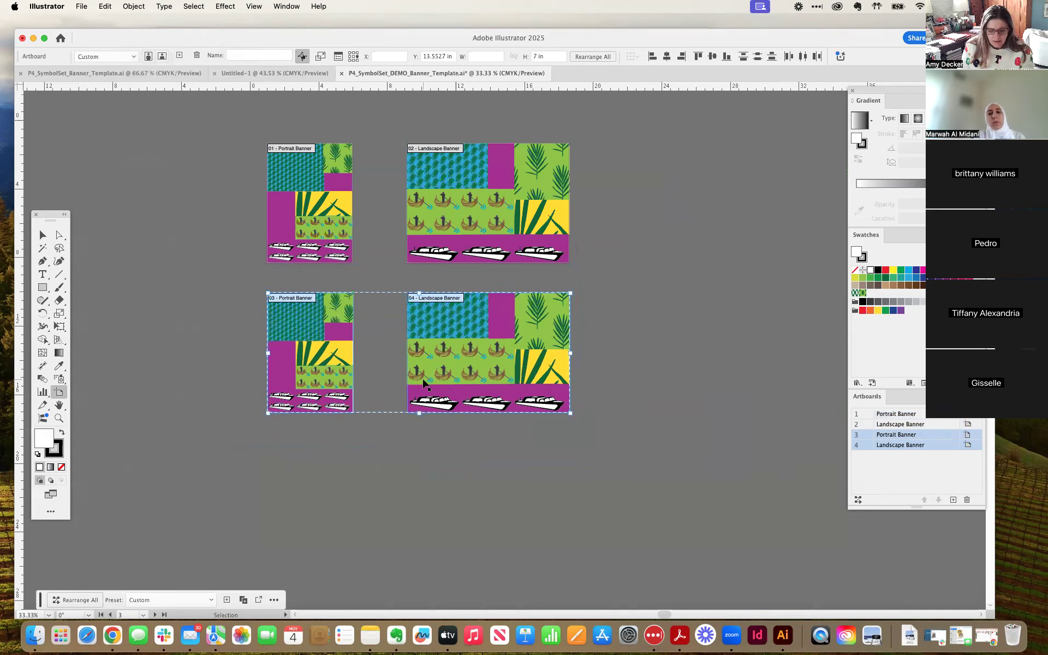
Paste another copy of both banner artboards and align it as a third row beneath the second
key(super+v)
drag(613, 316, 306, 468)
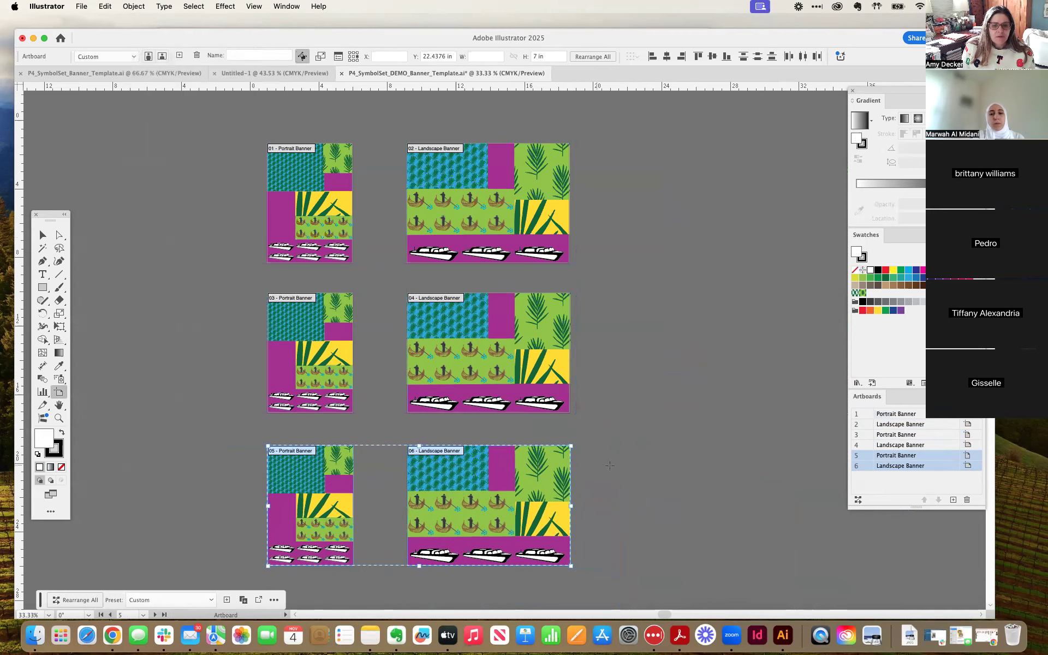
click(43, 235)
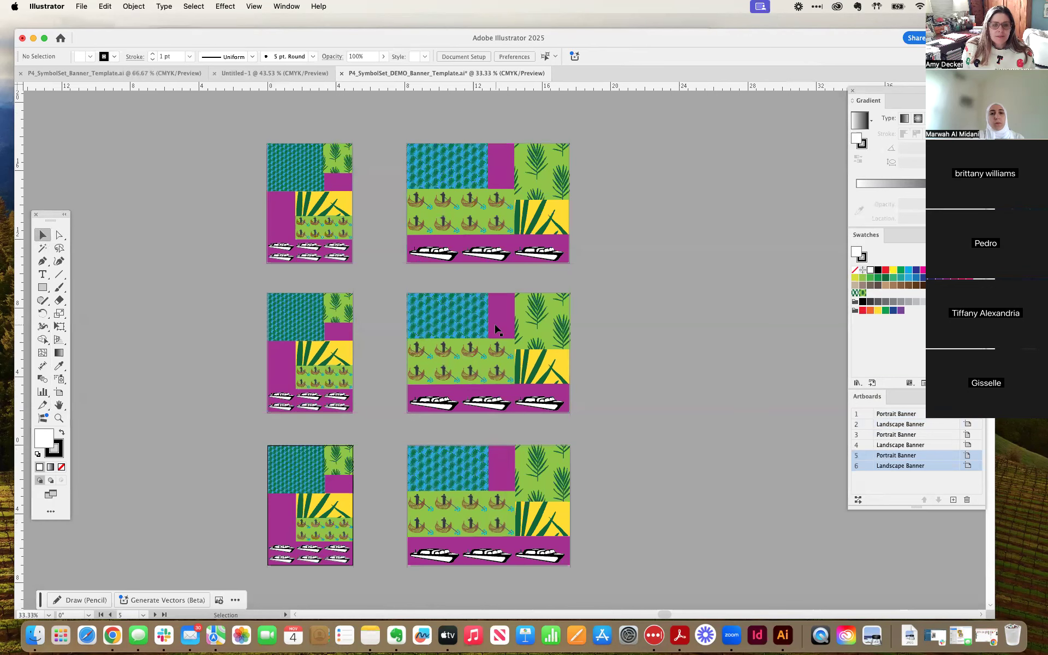
drag(399, 221, 362, 204)
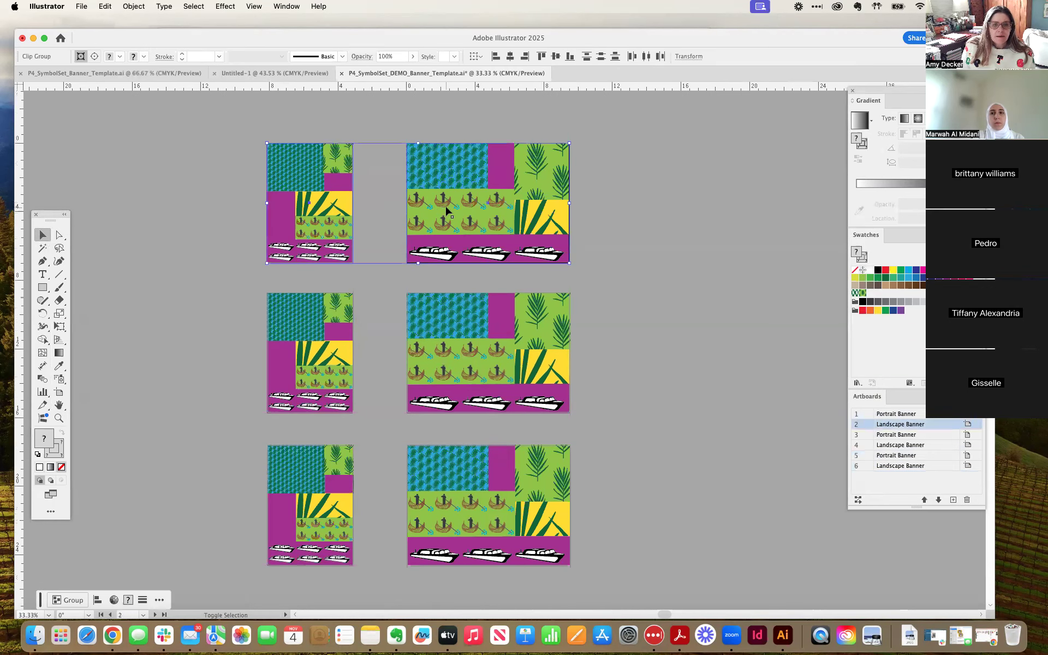
click(624, 257)
click(328, 173)
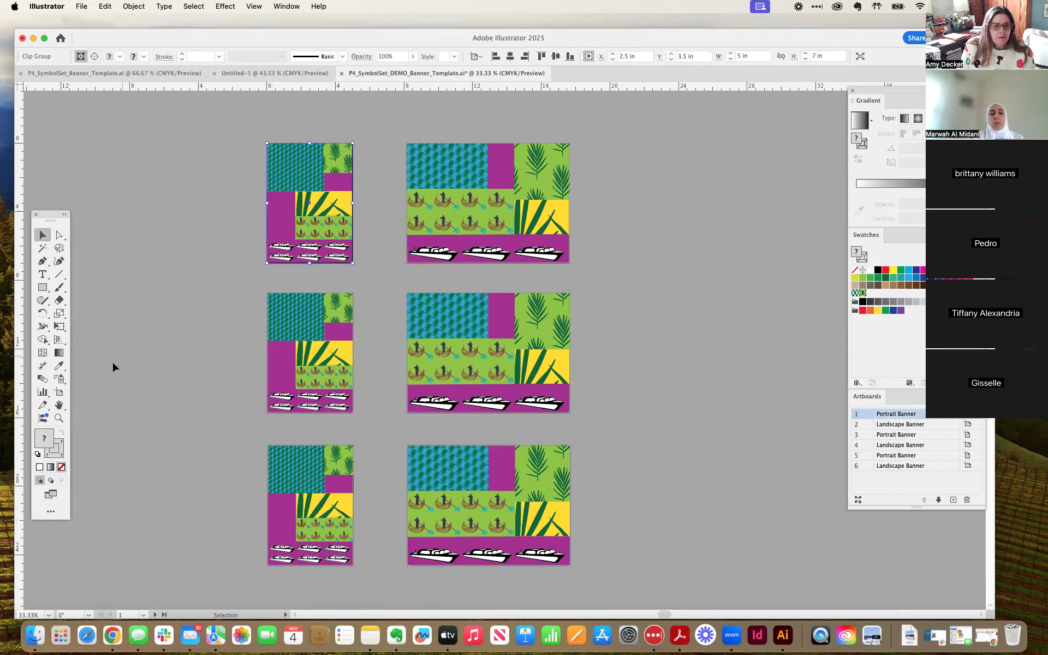
click(58, 392)
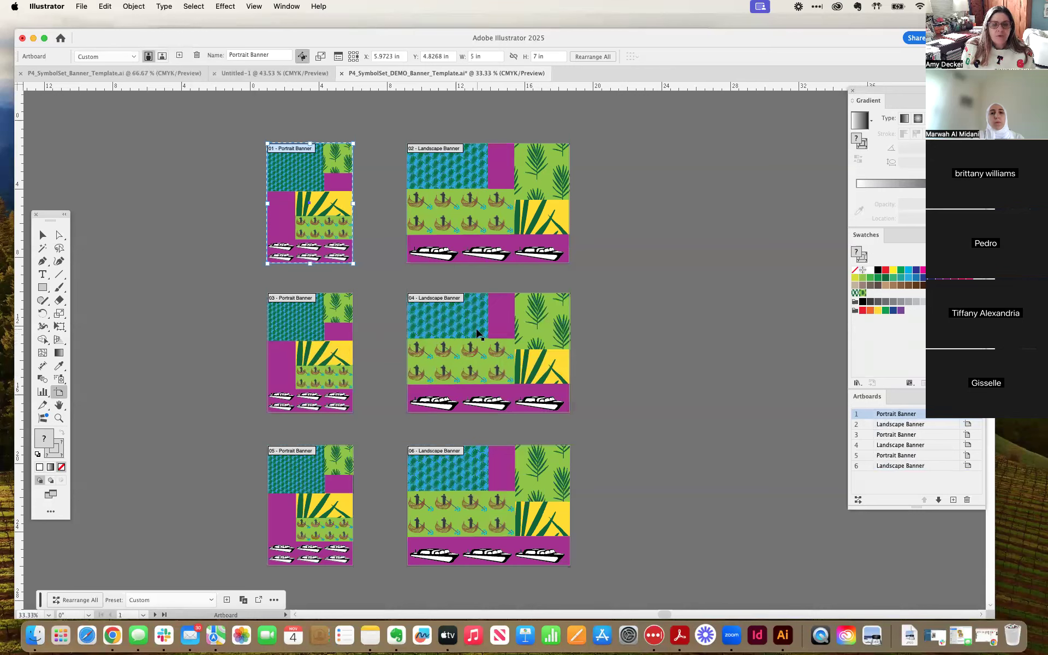
click(433, 330)
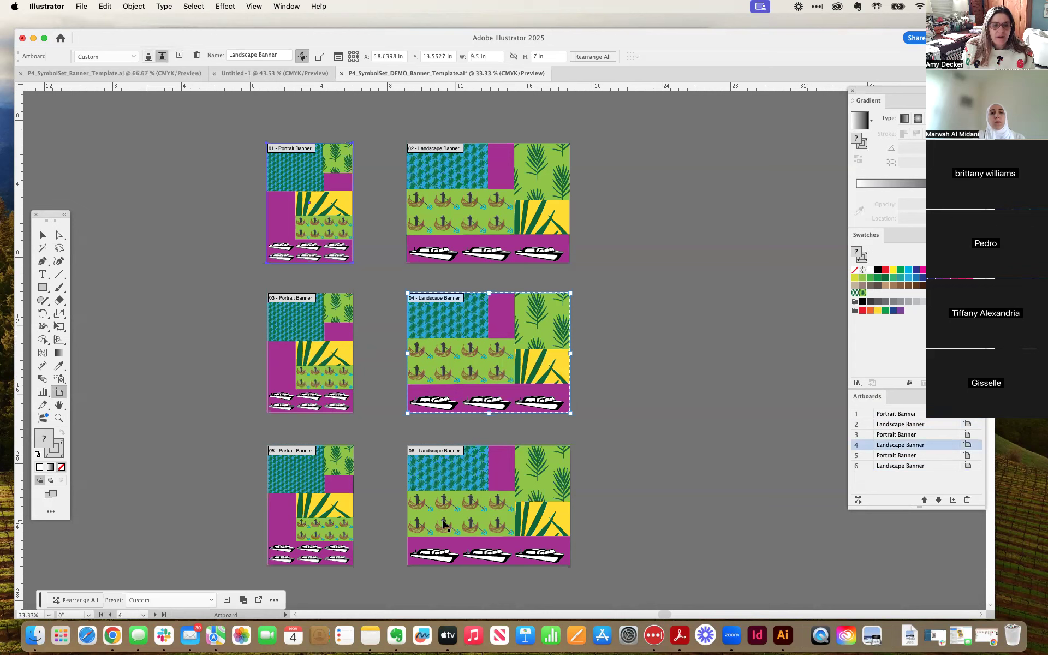
click(444, 524)
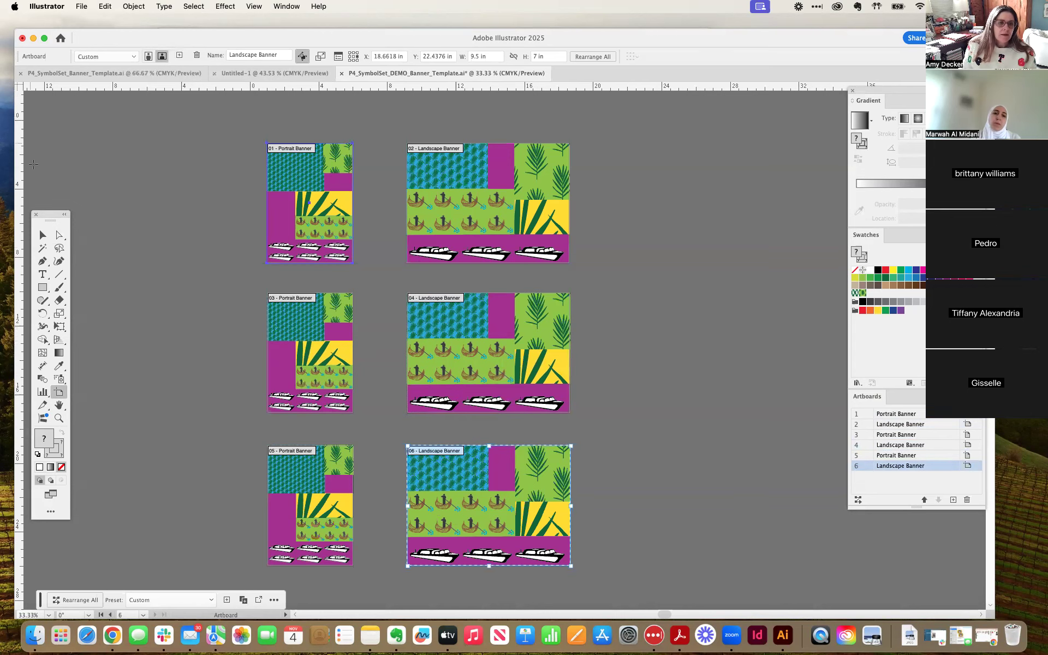
click(43, 235)
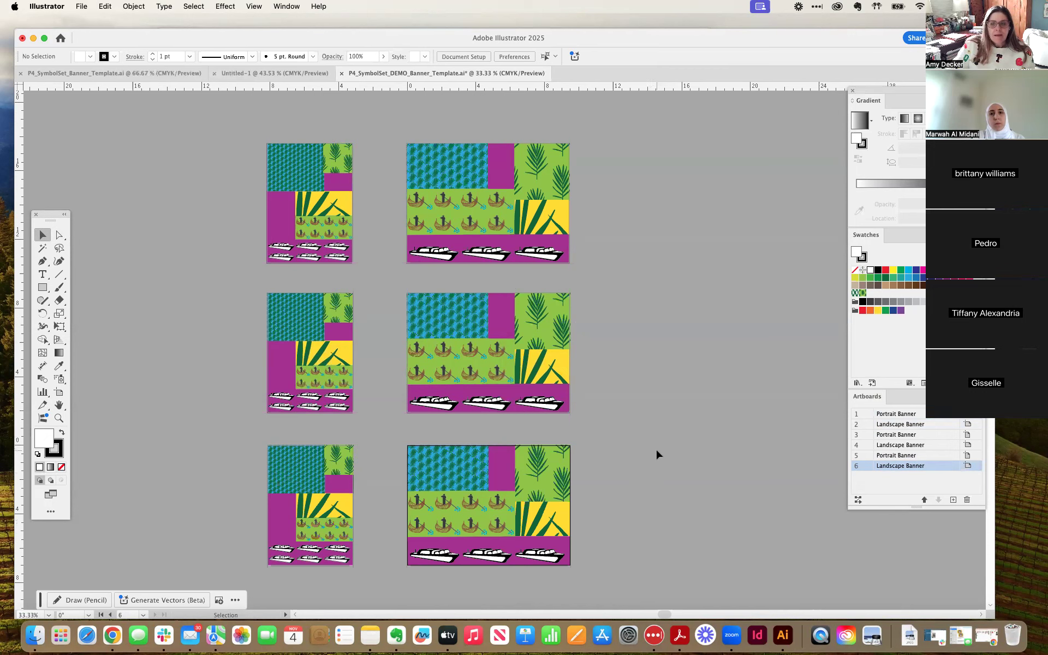
click(299, 194)
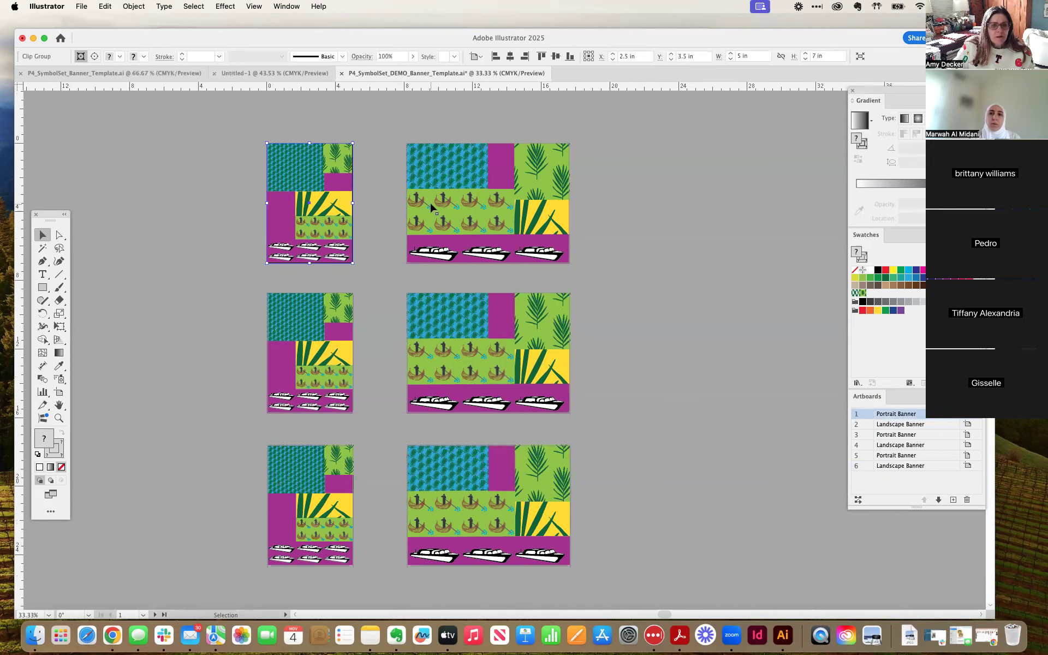
shift+click(469, 214)
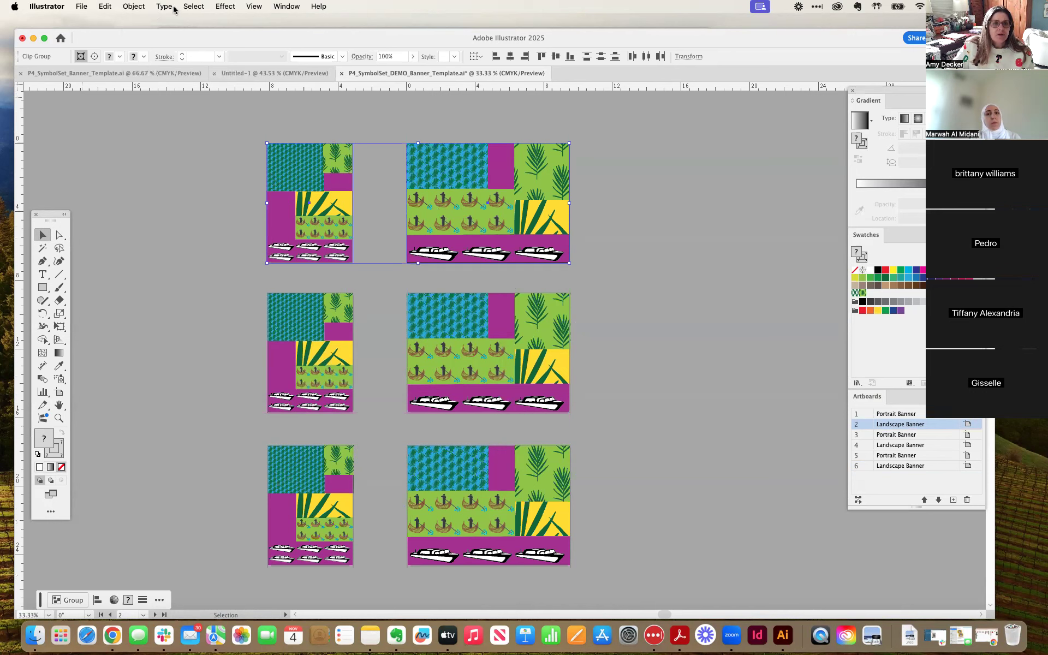
click(132, 6)
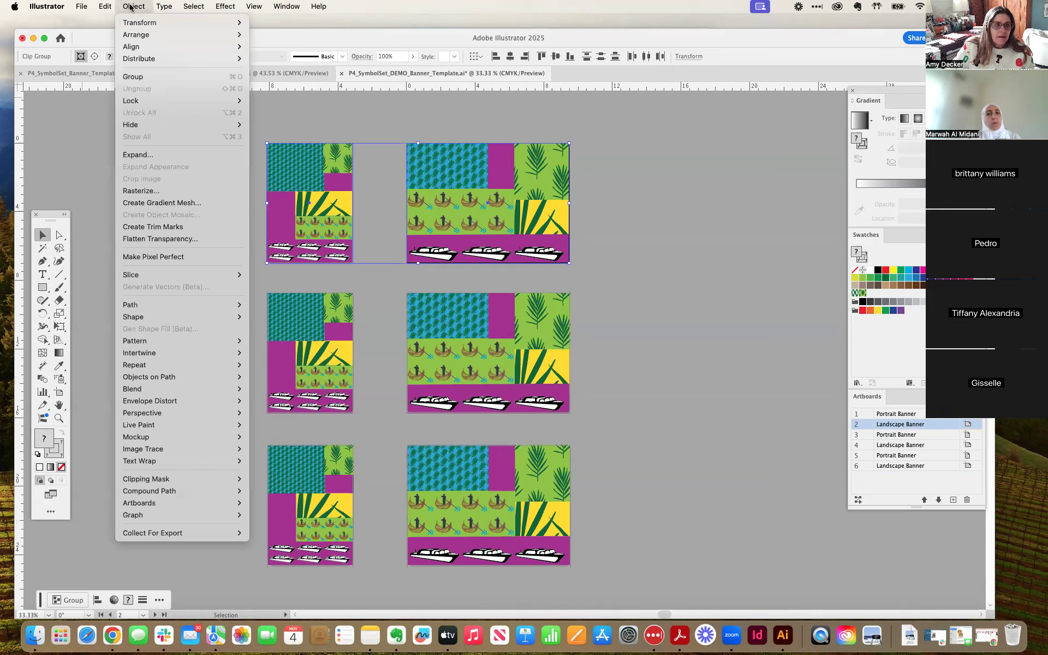
mouse_move(162, 7)
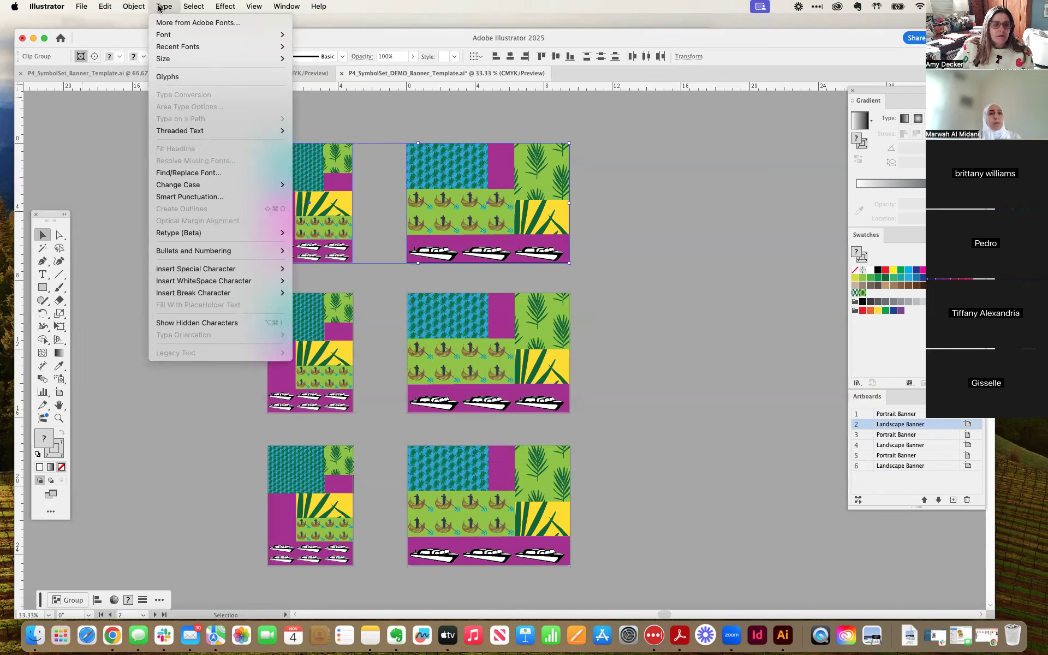
mouse_move(117, 6)
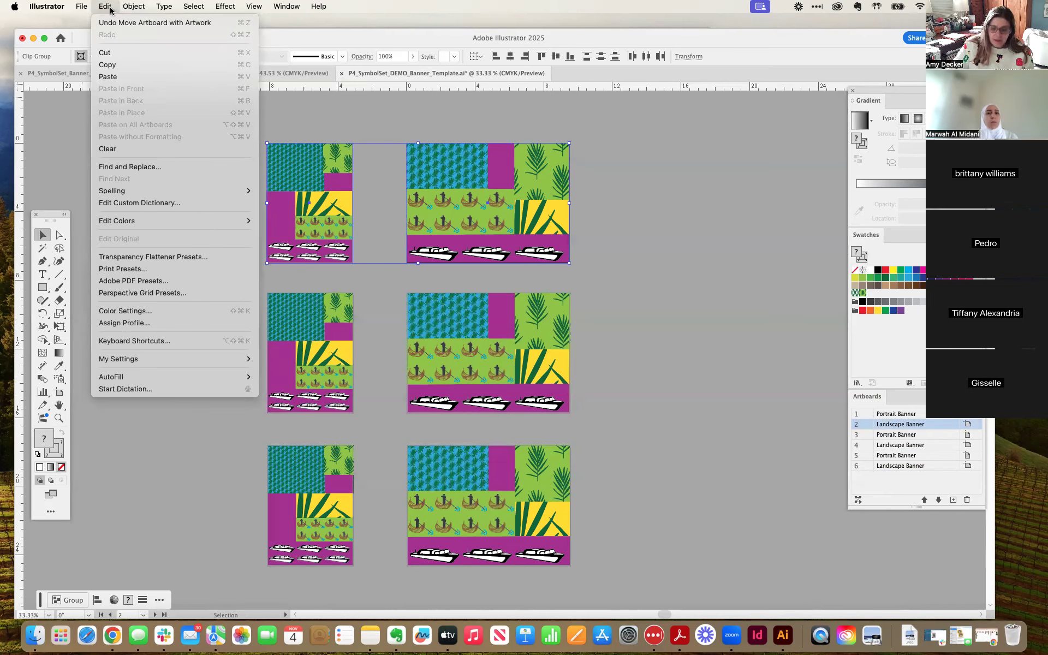
Select all the artwork of both top-row banners and open Recolor Artwork for it
mouse_move(235, 6)
key(super+plus)
key(super+plus)
key(super+plus)
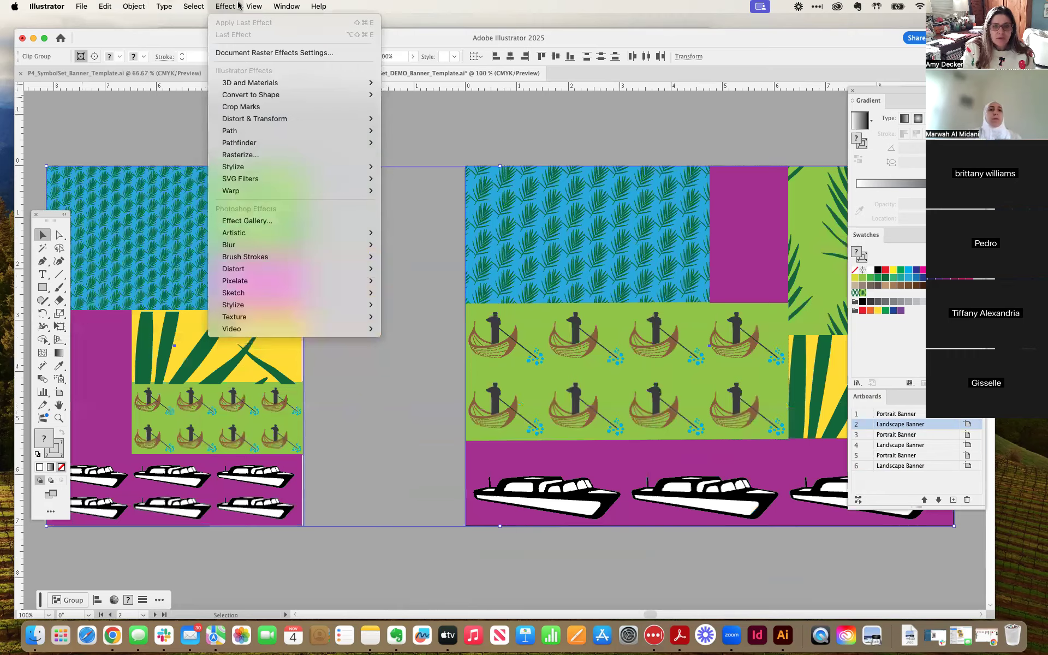
key(super+minus)
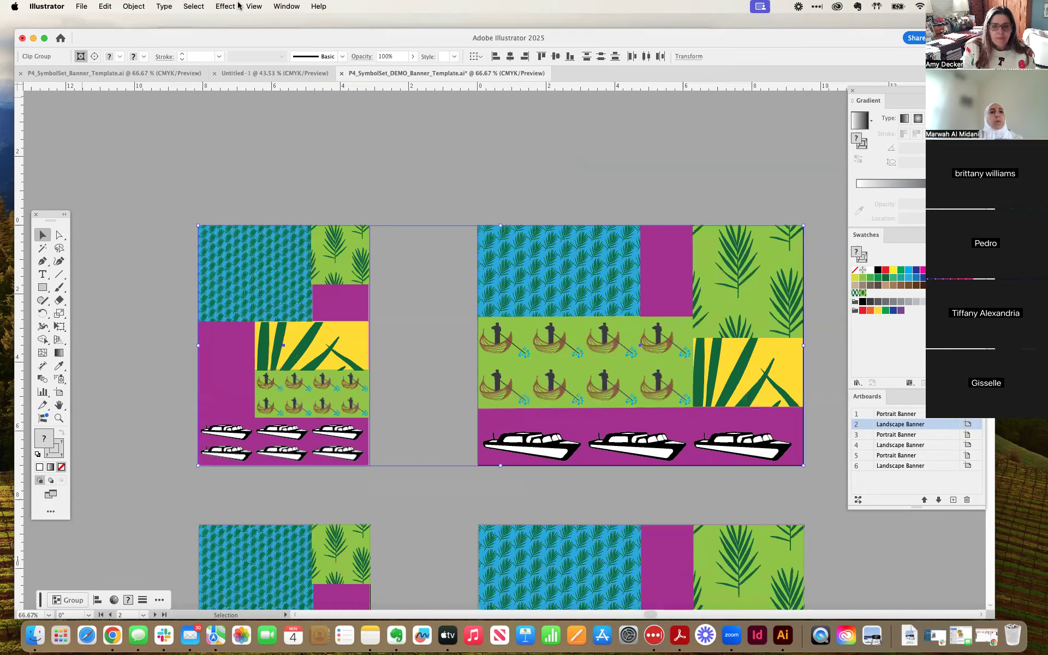
click(336, 163)
drag(393, 252, 355, 23)
drag(395, 484, 407, 333)
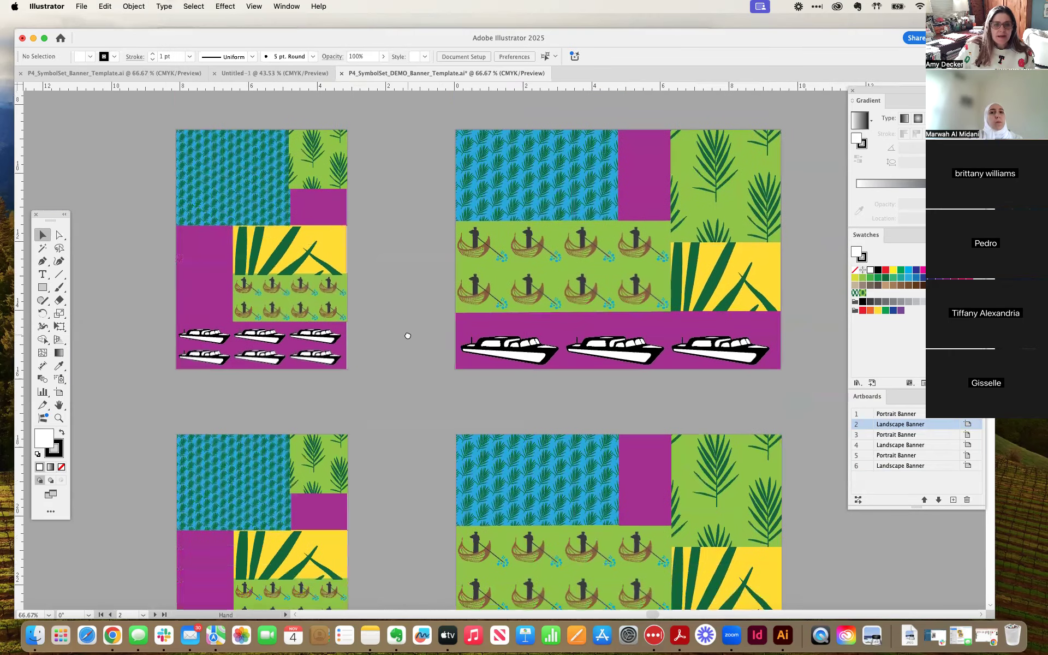
drag(157, 108, 450, 176)
drag(767, 330, 795, 380)
click(105, 6)
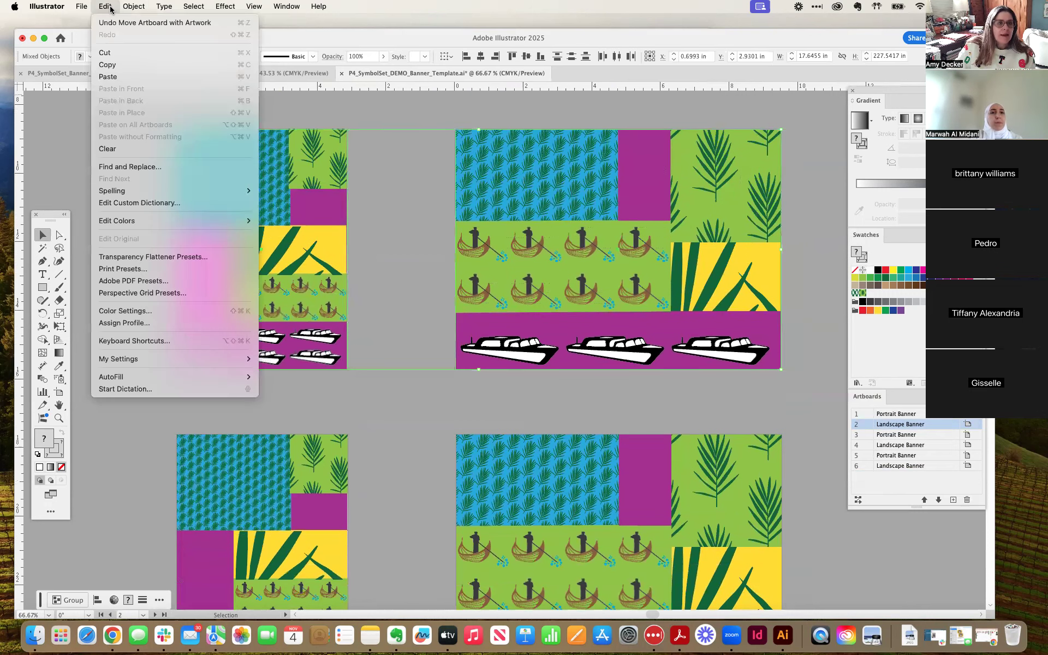
mouse_move(119, 221)
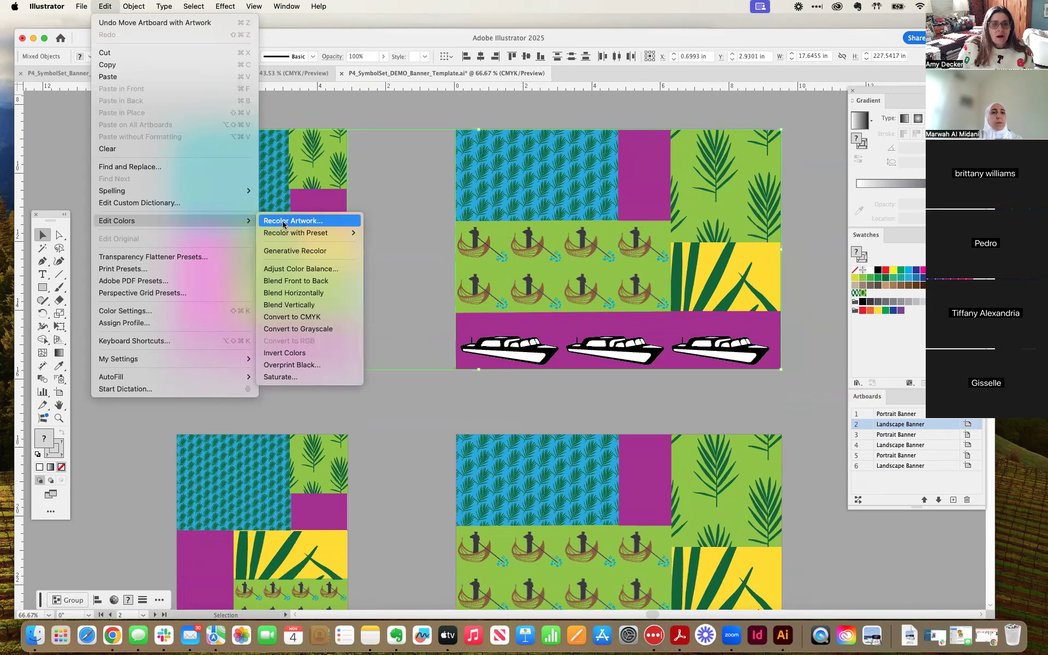
mouse_move(284, 237)
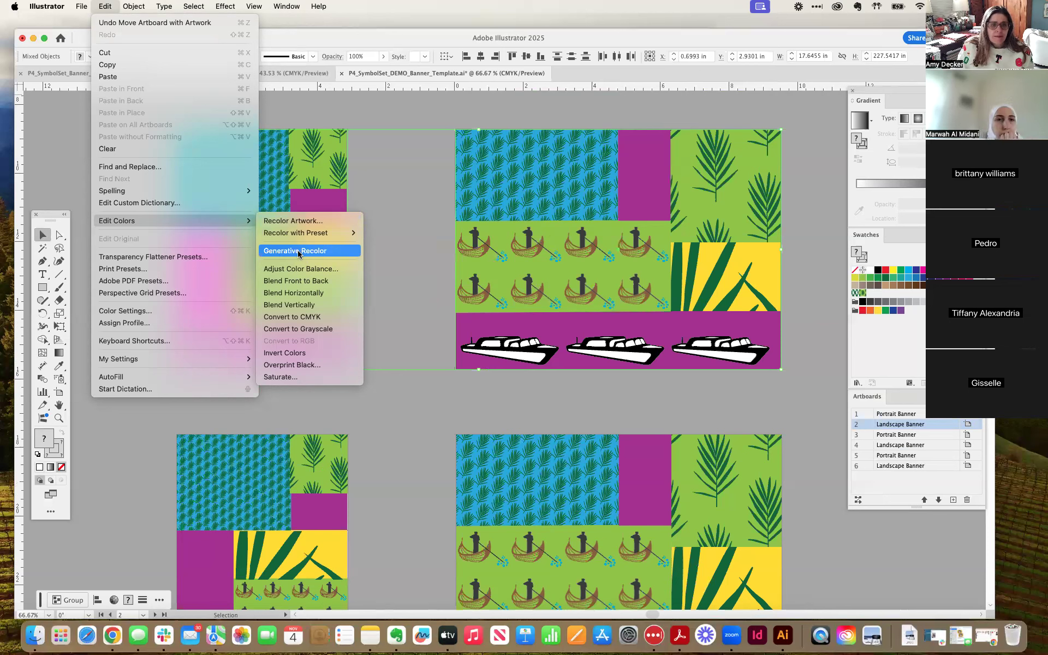
click(290, 221)
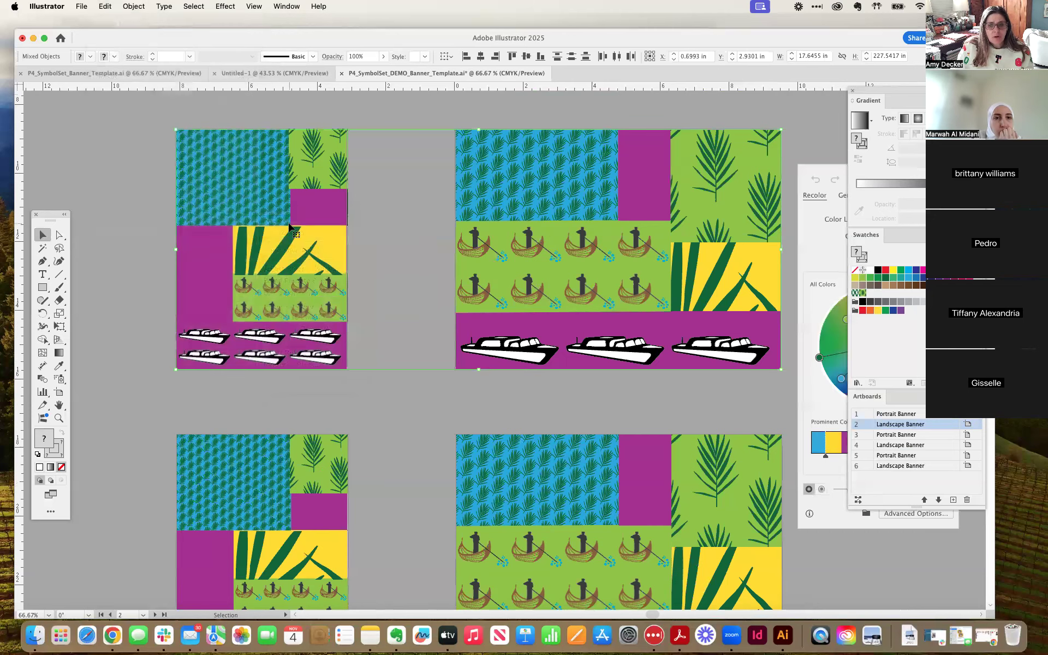
Move the floating panel group away from the Recolor dialog and place the dialog beside the top-row landscape banner
drag(901, 91, 947, 100)
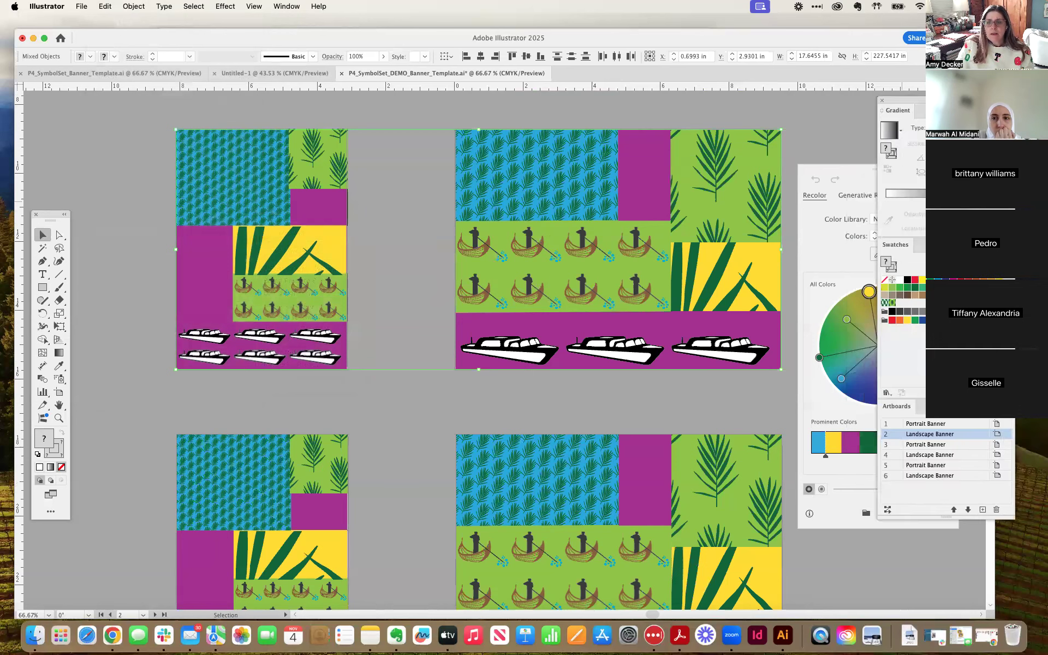
key(space)
drag(554, 184, 407, 183)
drag(922, 101, 415, 408)
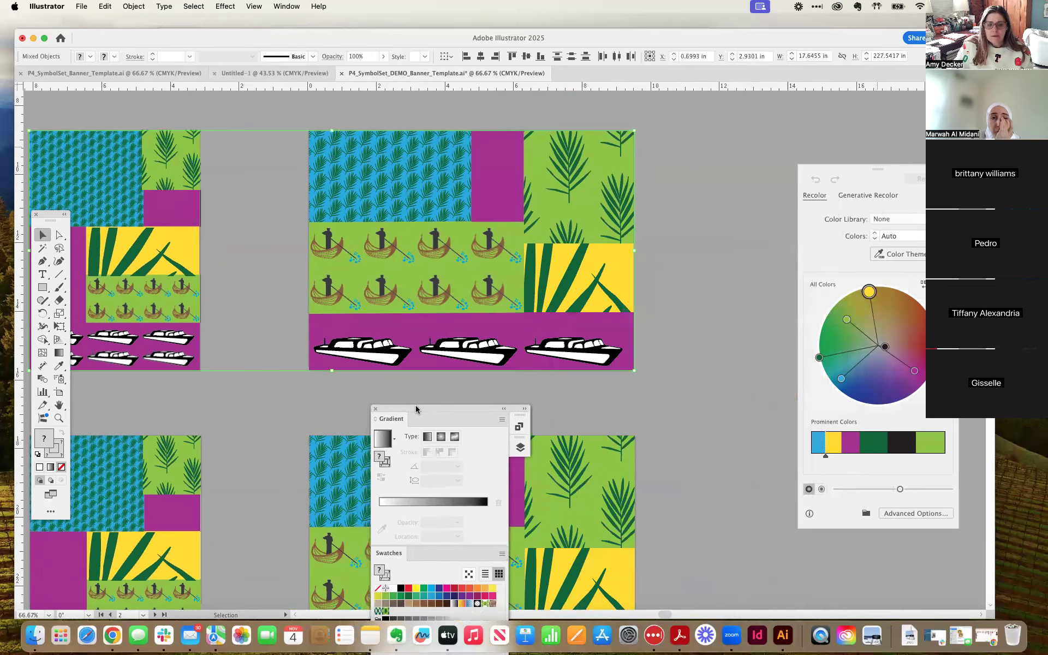
drag(868, 173, 731, 137)
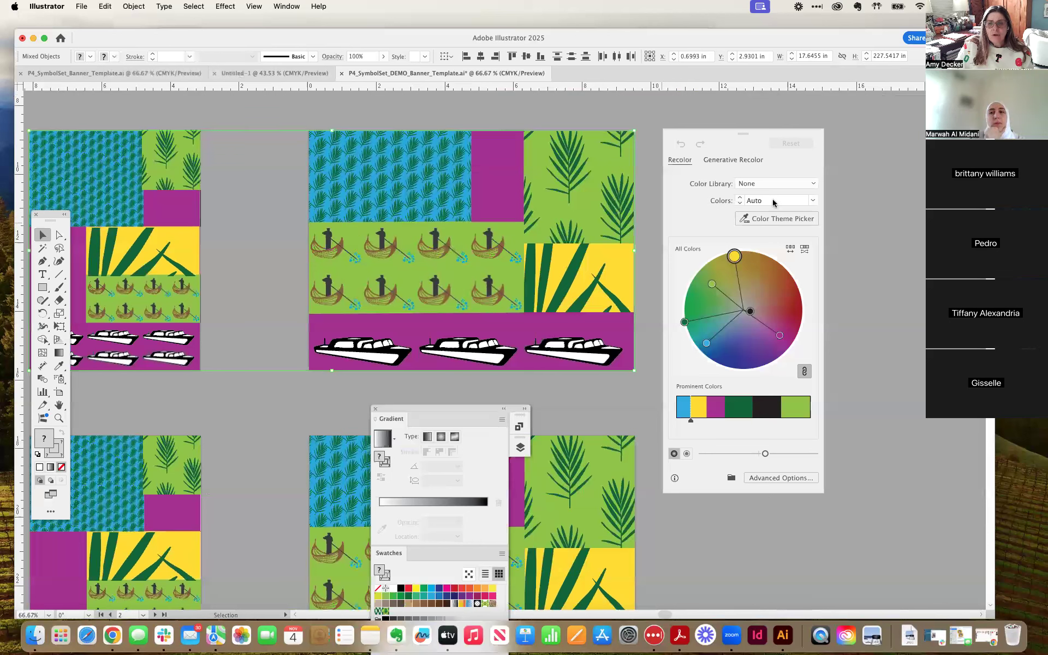
Recolor the two top-row banners with the Middle Ages color library from the Art History set
click(812, 183)
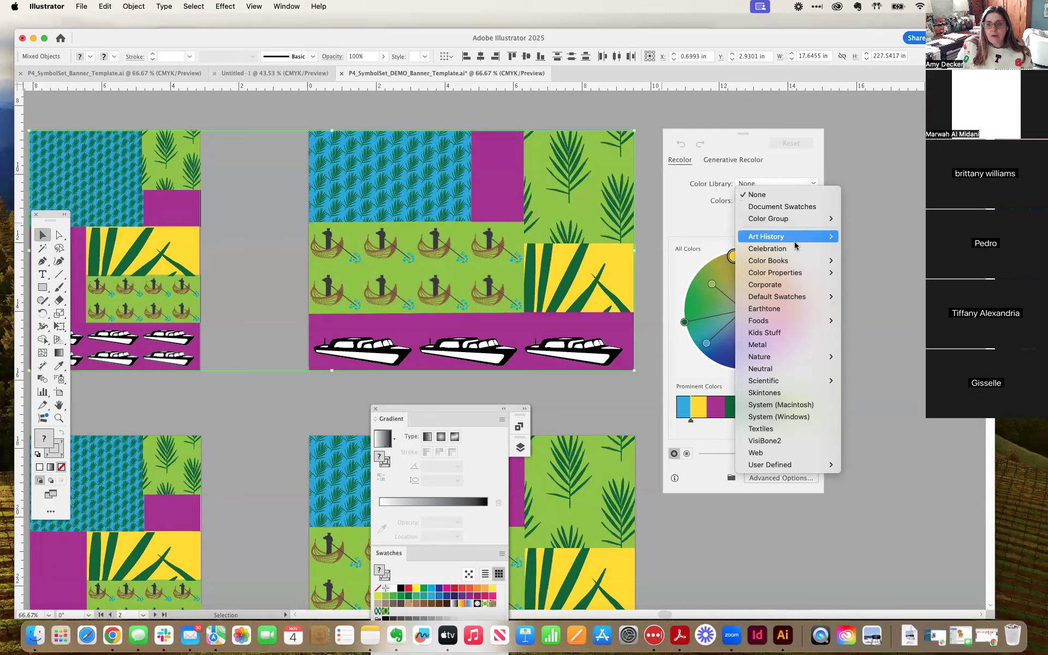
mouse_move(791, 240)
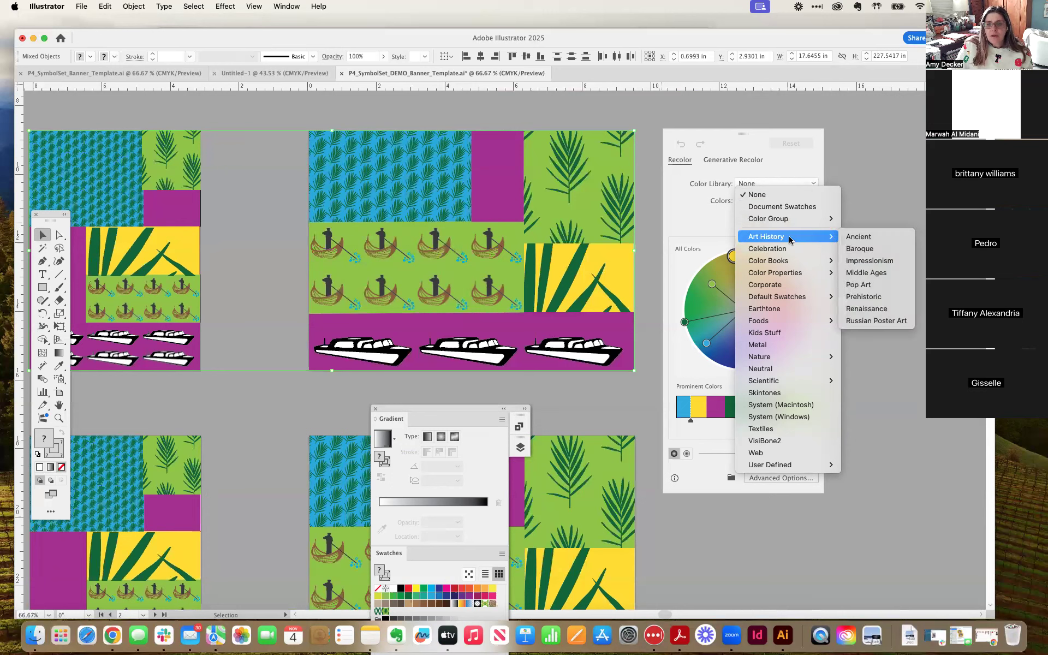
click(868, 272)
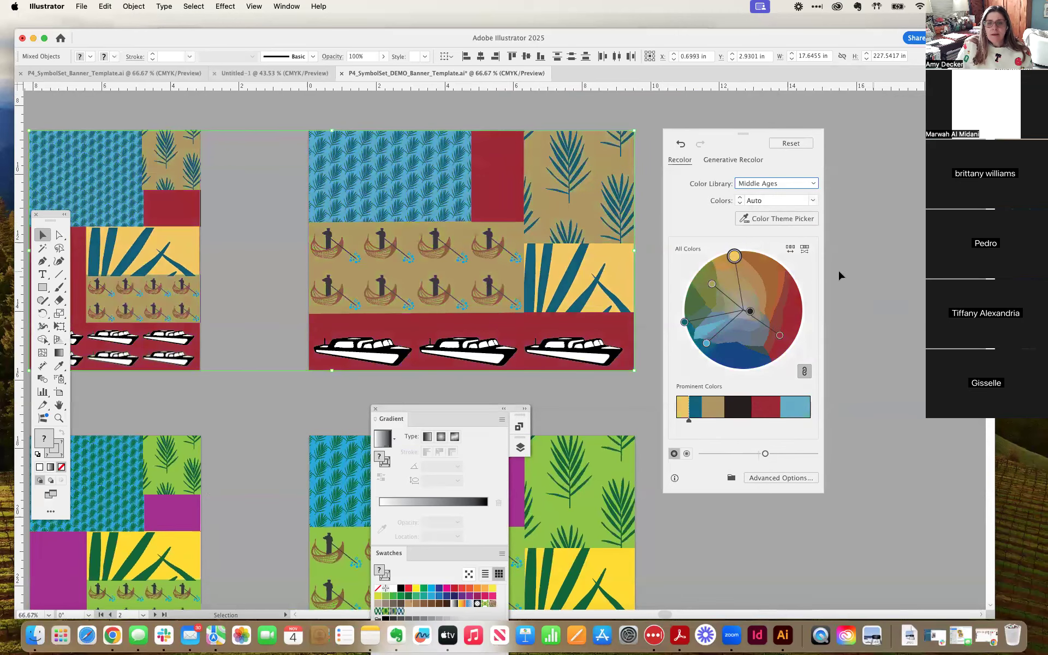
drag(286, 197, 474, 199)
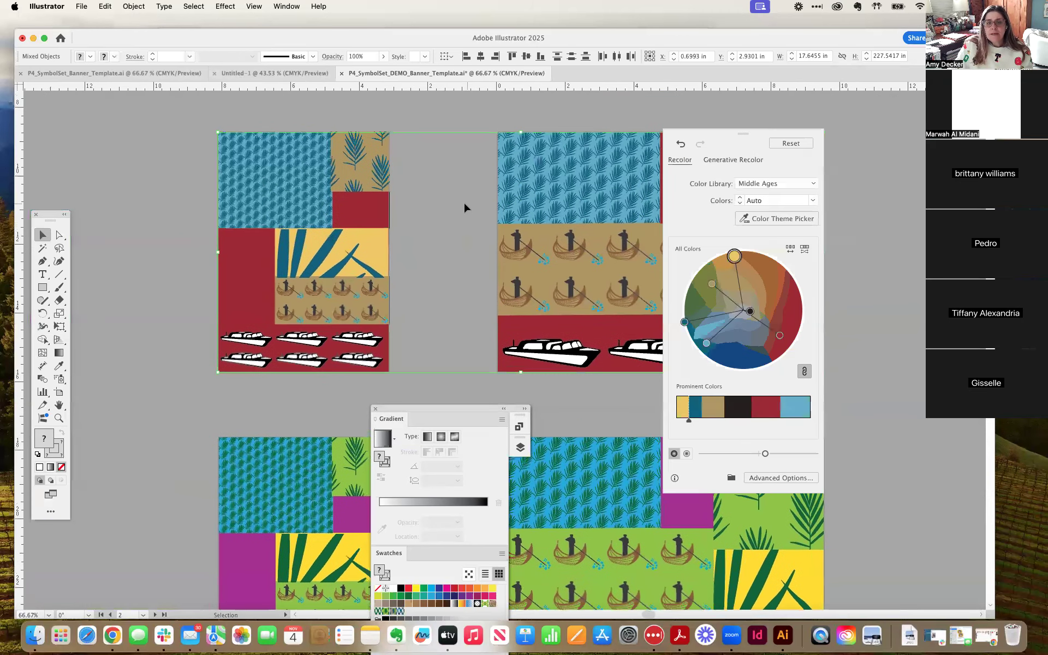
Move the Recolor dialog clear of the landscape banner and rotate the linked Middle Ages colors on the wheel toward deep blue, light blue and red
drag(718, 133, 872, 132)
drag(529, 158, 432, 157)
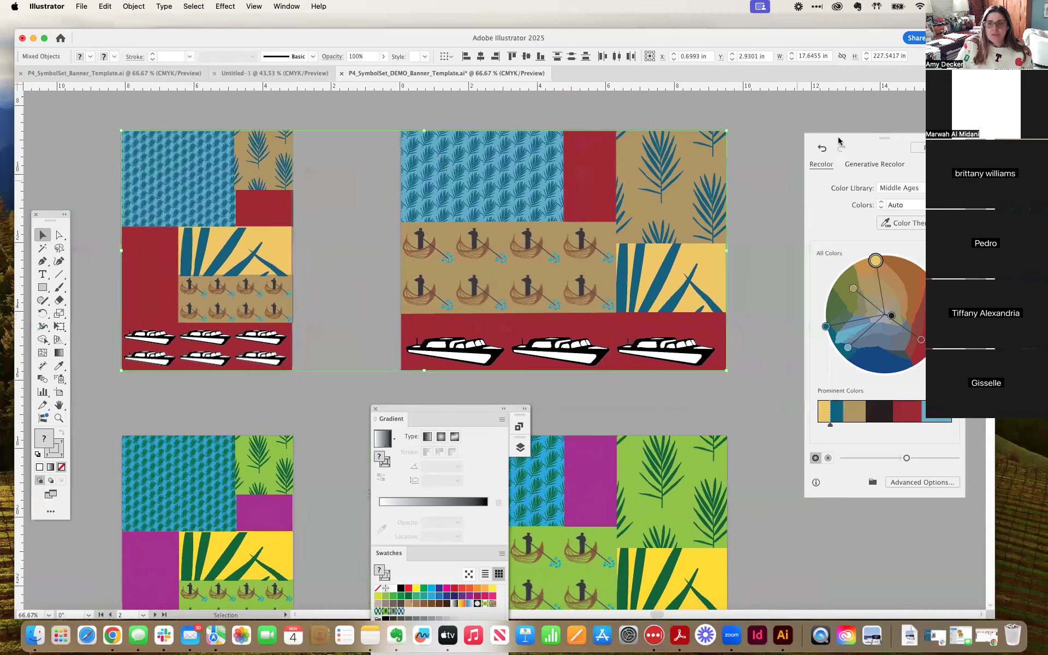
drag(838, 141, 798, 135)
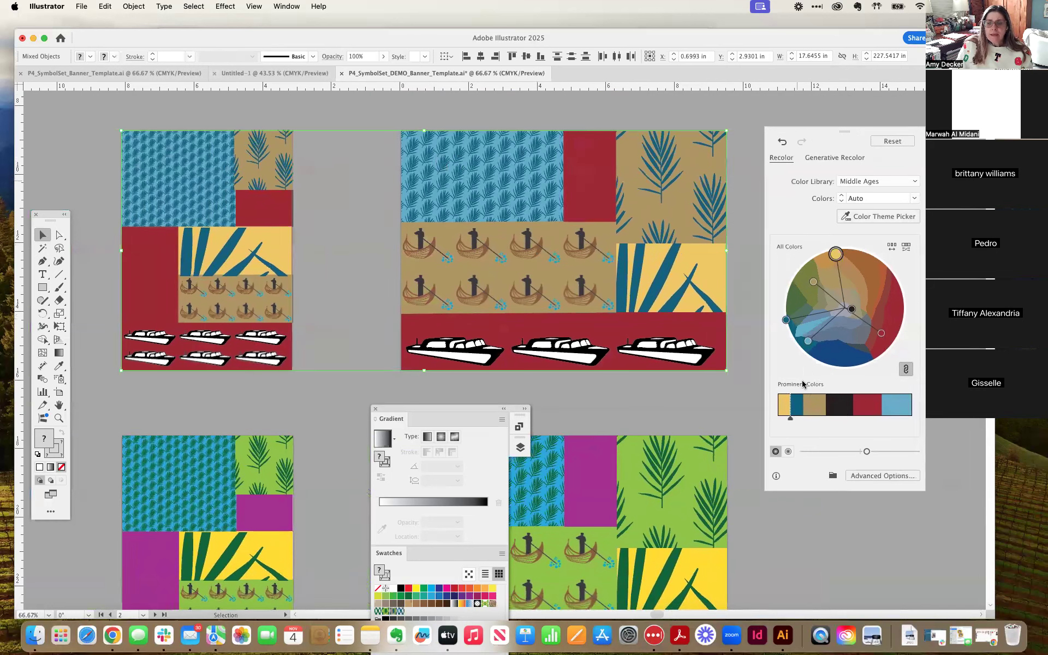
drag(882, 333, 899, 309)
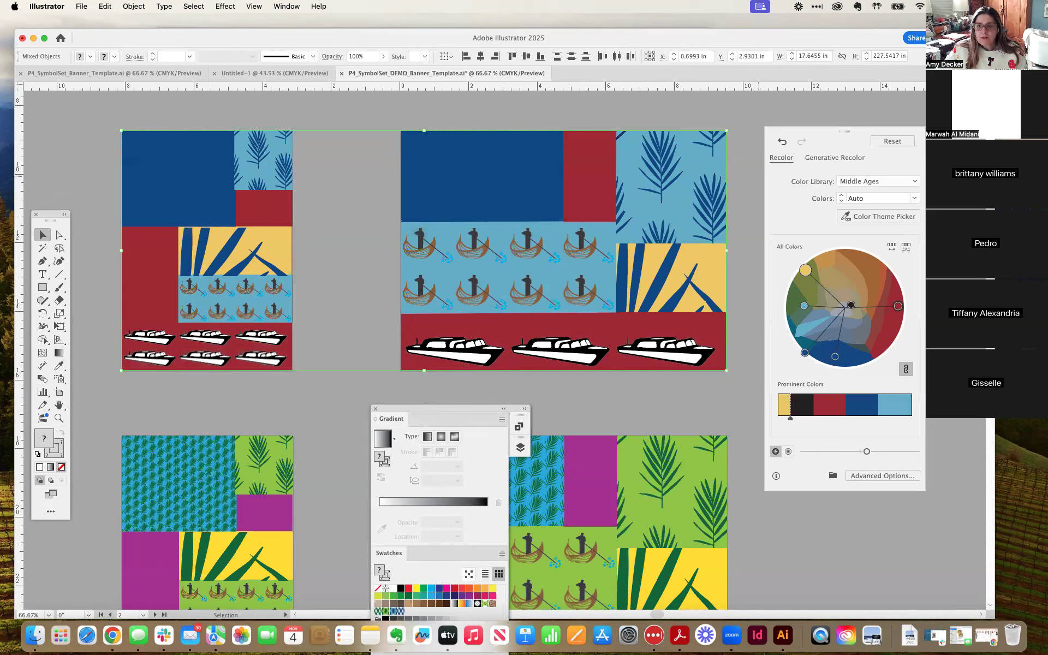
Switch the top-row banners to the Earthtone color library, try limiting them to 5 colors, and set the number of colors to All
click(913, 183)
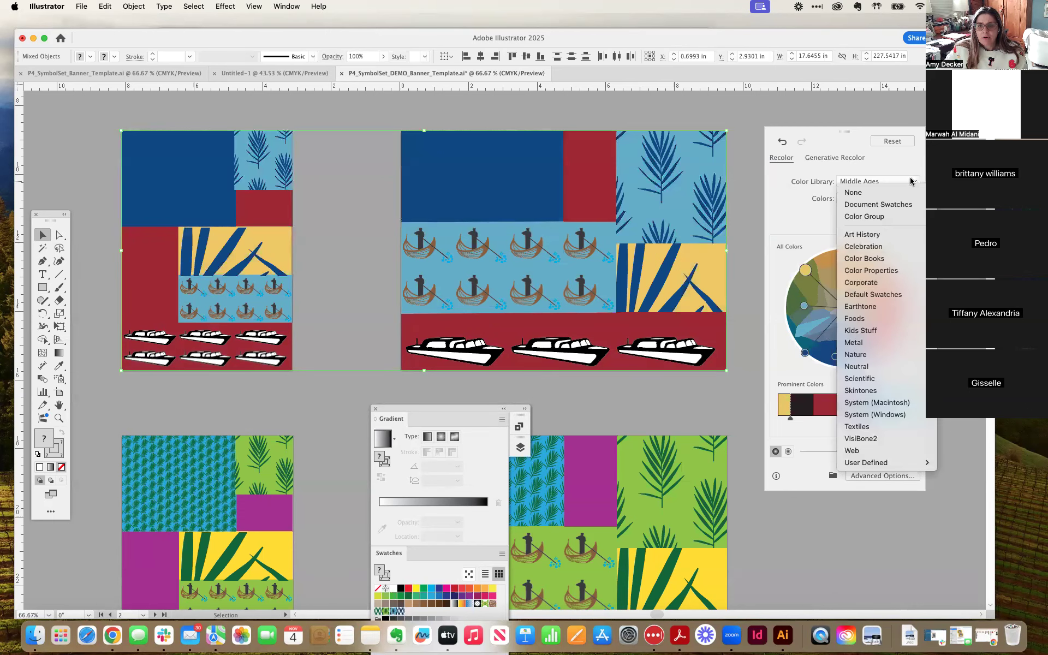
click(870, 308)
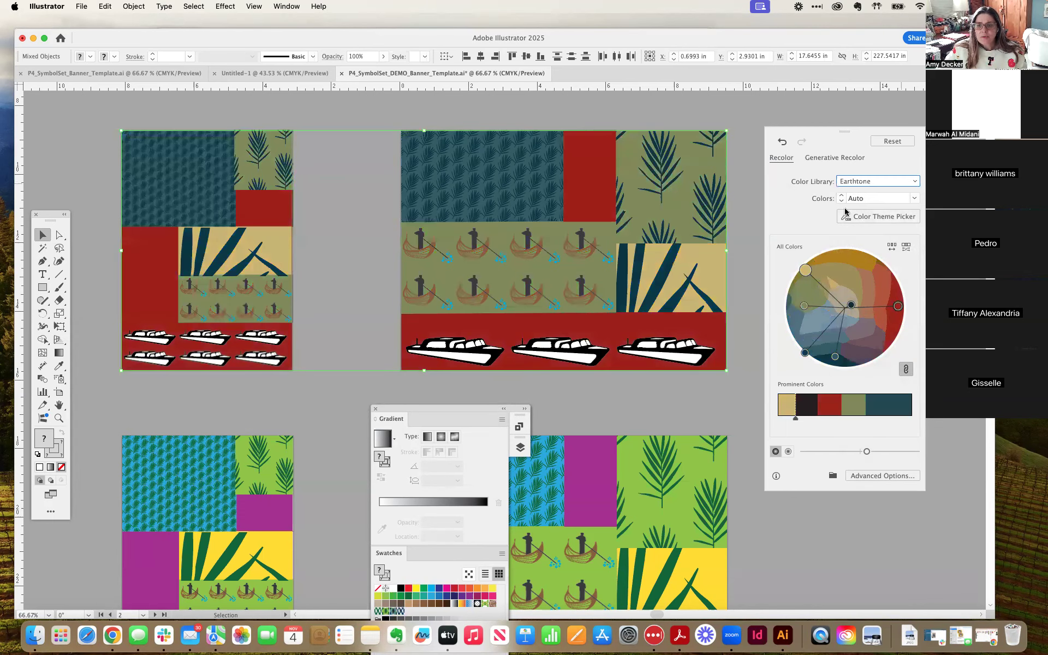
click(915, 199)
click(915, 199)
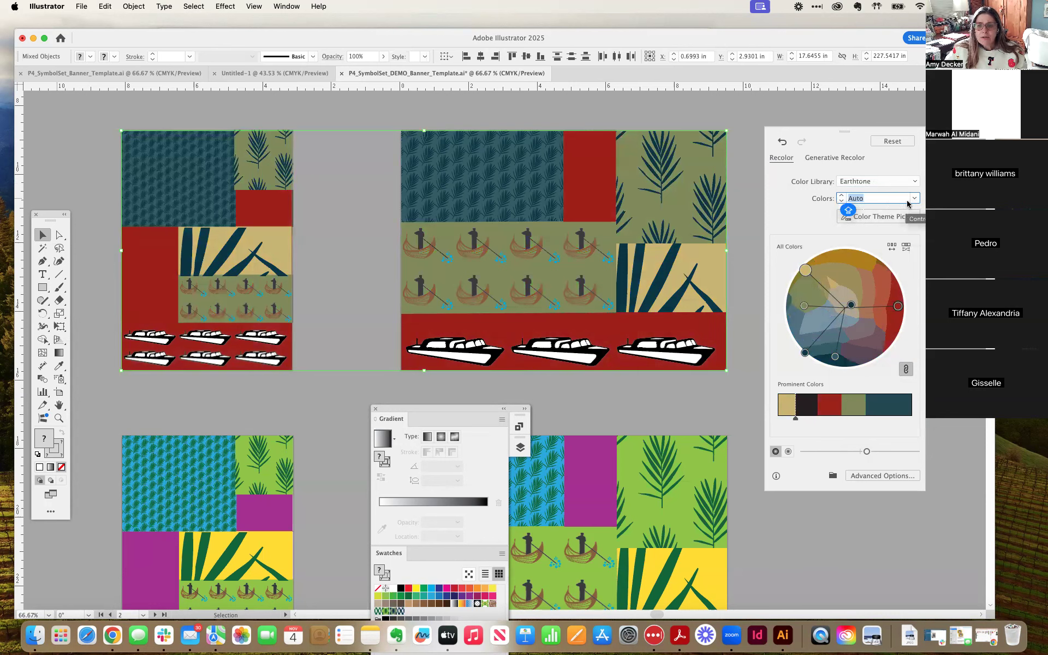
click(915, 199)
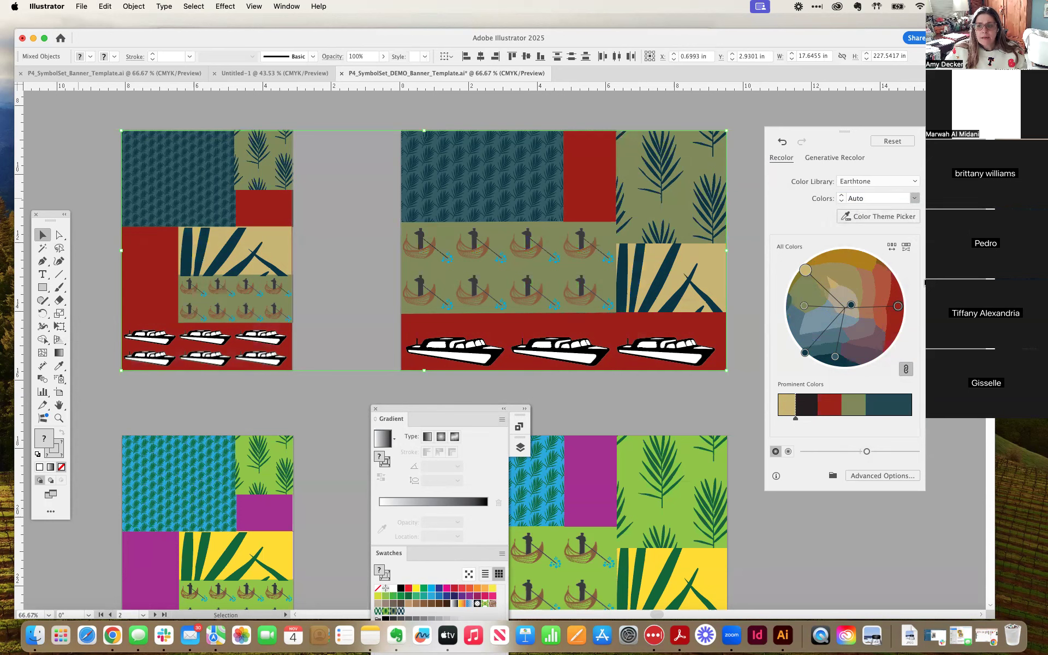
text(5)
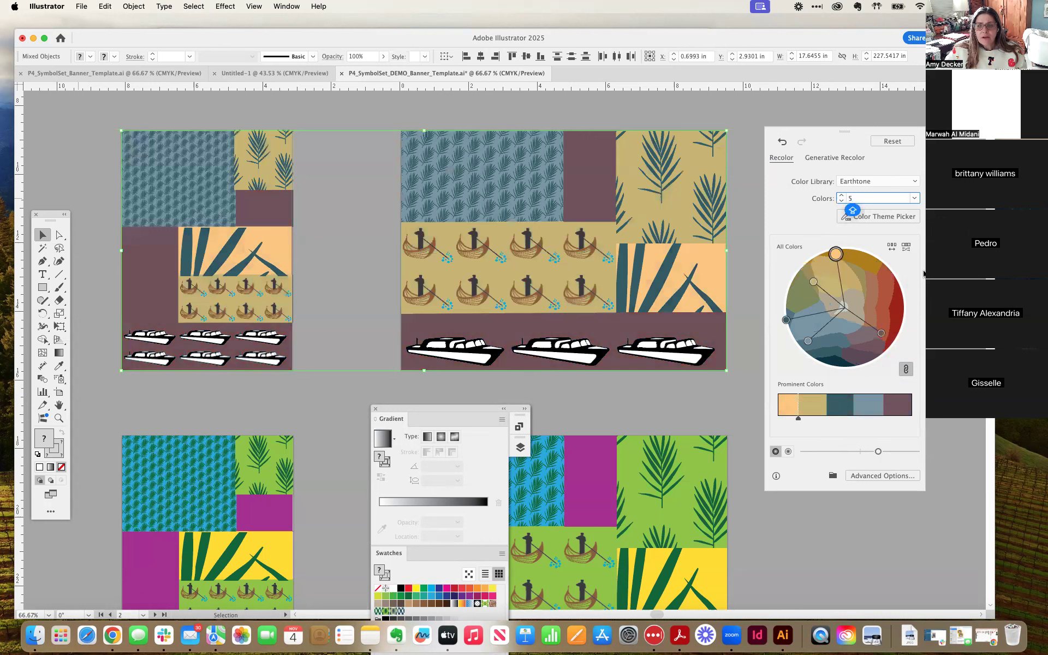
click(915, 199)
click(922, 285)
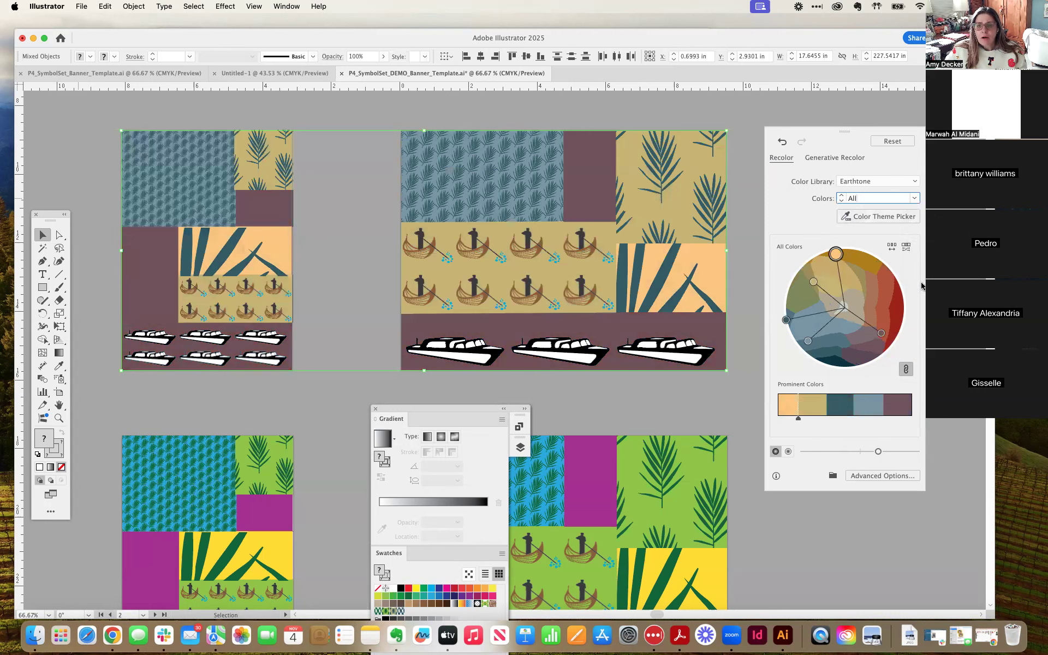
Randomly shuffle the Earthtone color order, saturation and brightness of the top-row banners several times
click(889, 218)
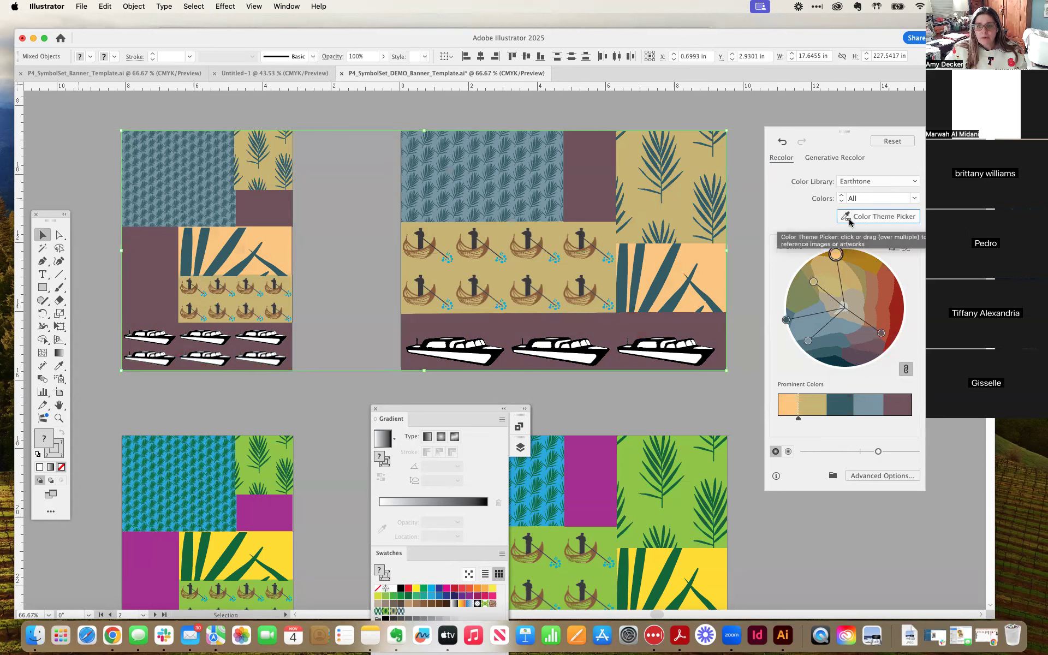
click(905, 250)
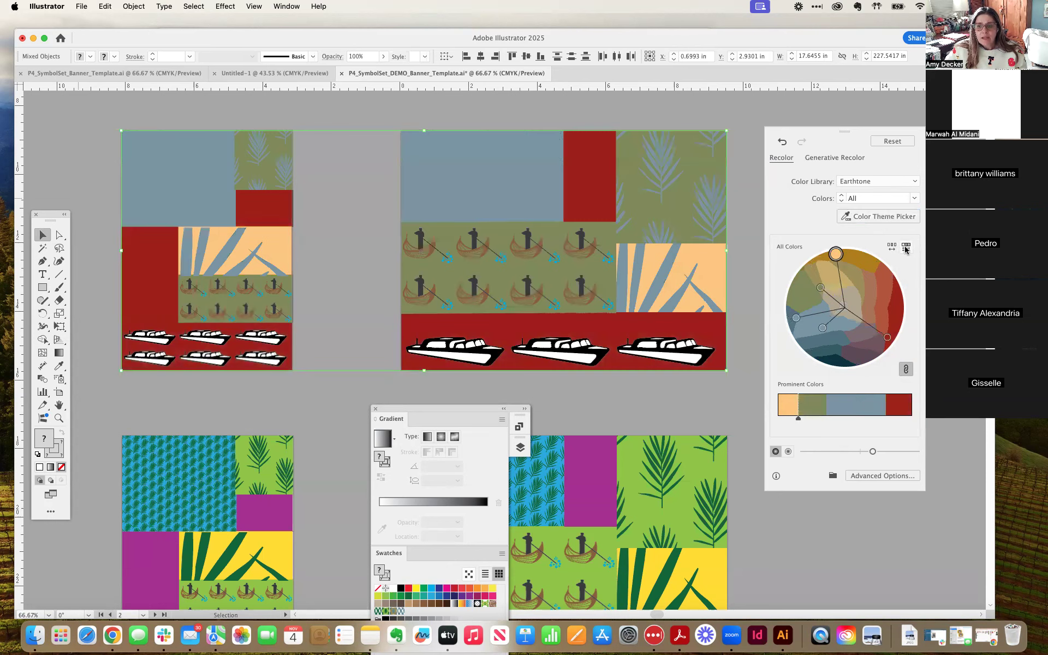
click(891, 248)
click(892, 249)
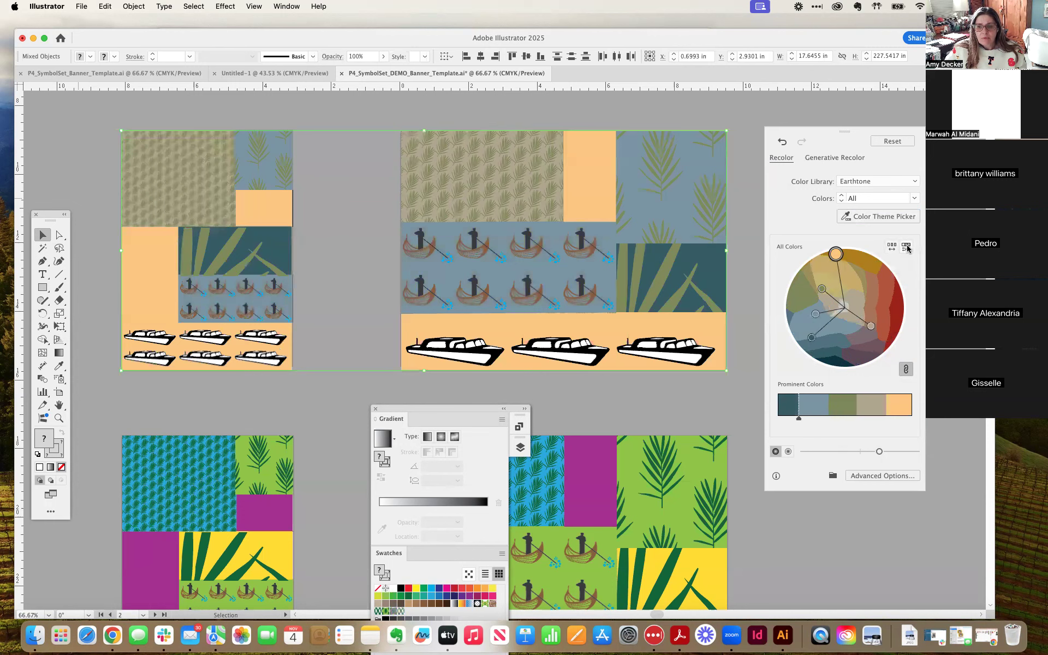
click(907, 248)
click(911, 248)
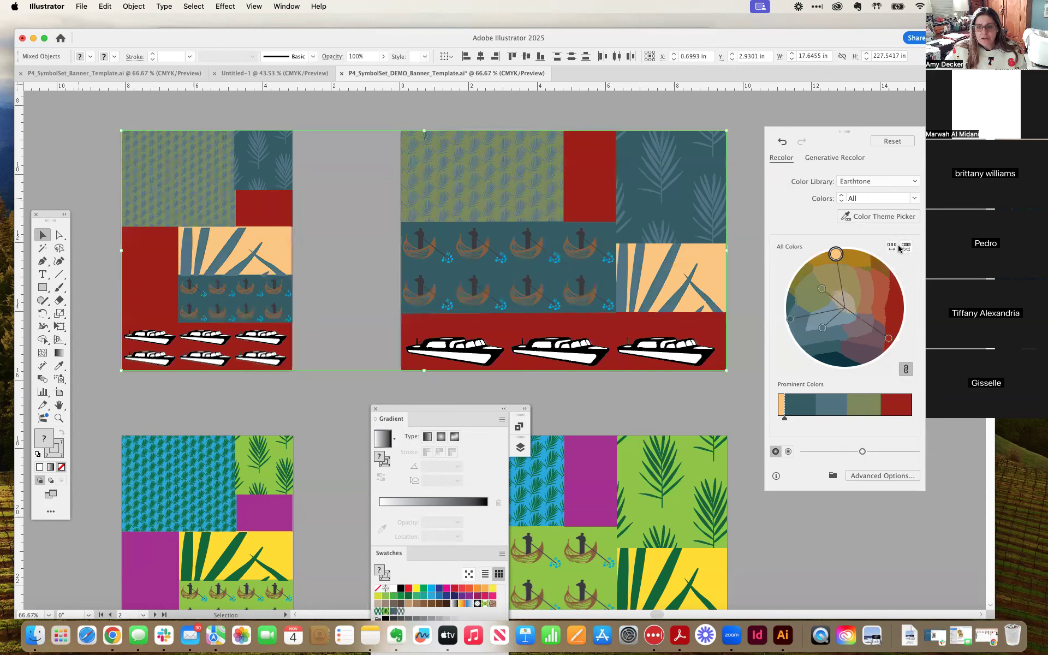
click(910, 248)
click(910, 247)
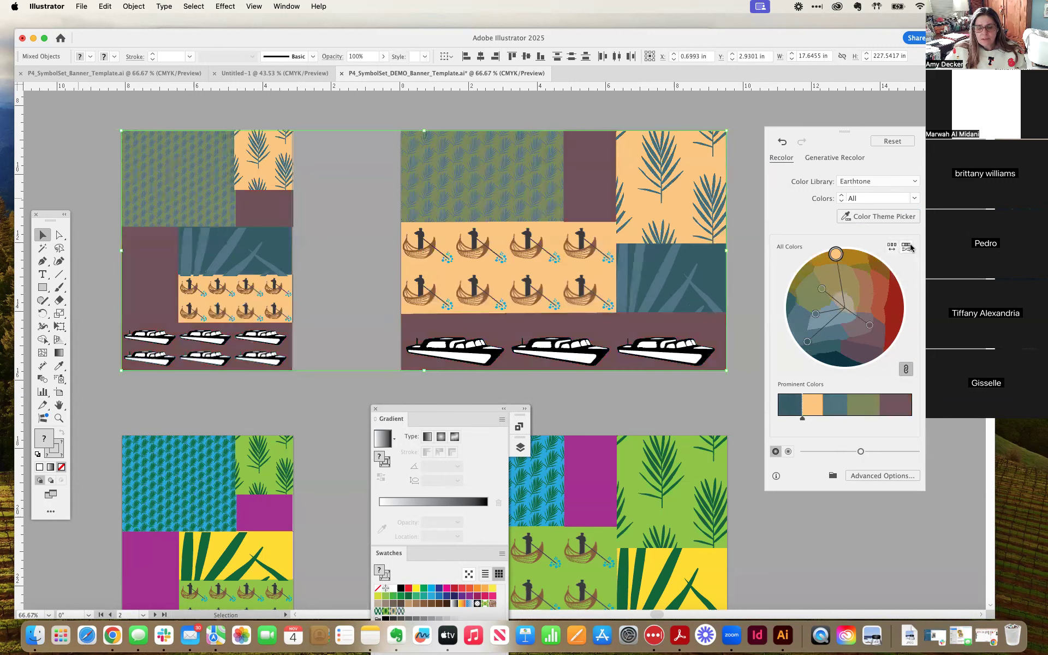
With the color library set to None, rotate the linked wheel colors to give the banners a periwinkle, dark red and green scheme
drag(861, 452, 800, 423)
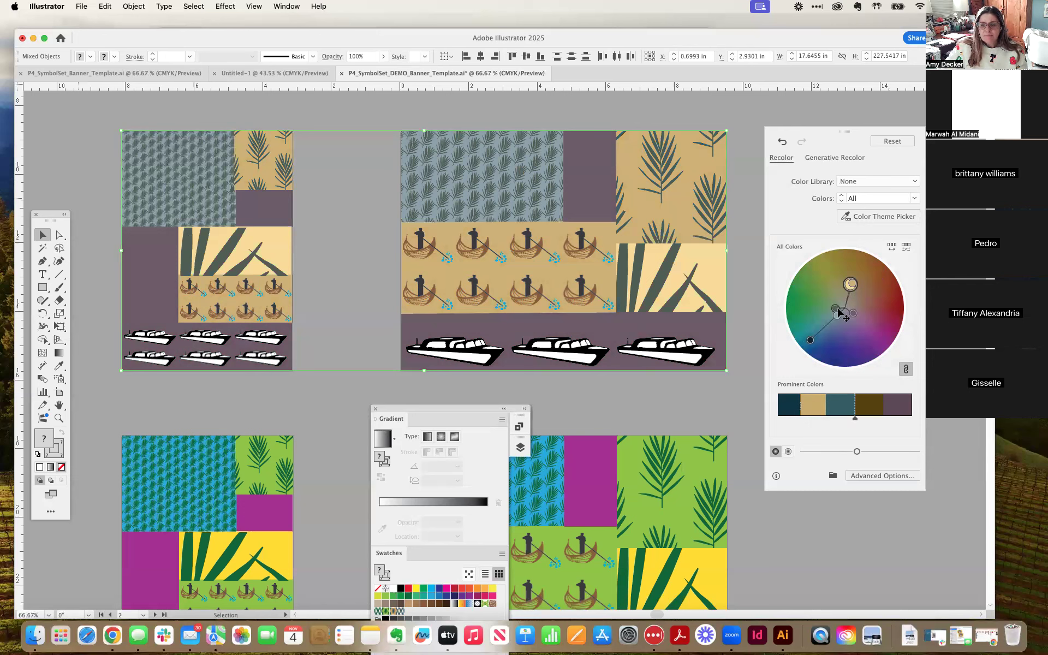
drag(850, 284, 891, 310)
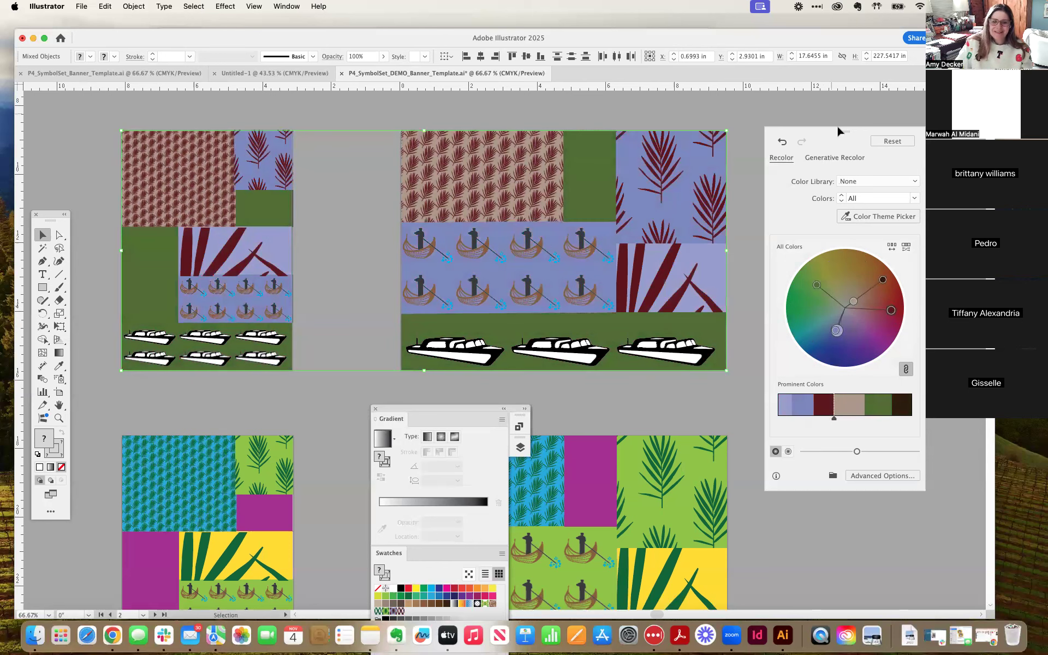
Apply the Baroque library from Art History, rotate its linked colors to an olive, cream and brown scheme, and close the recolor dialog
click(914, 182)
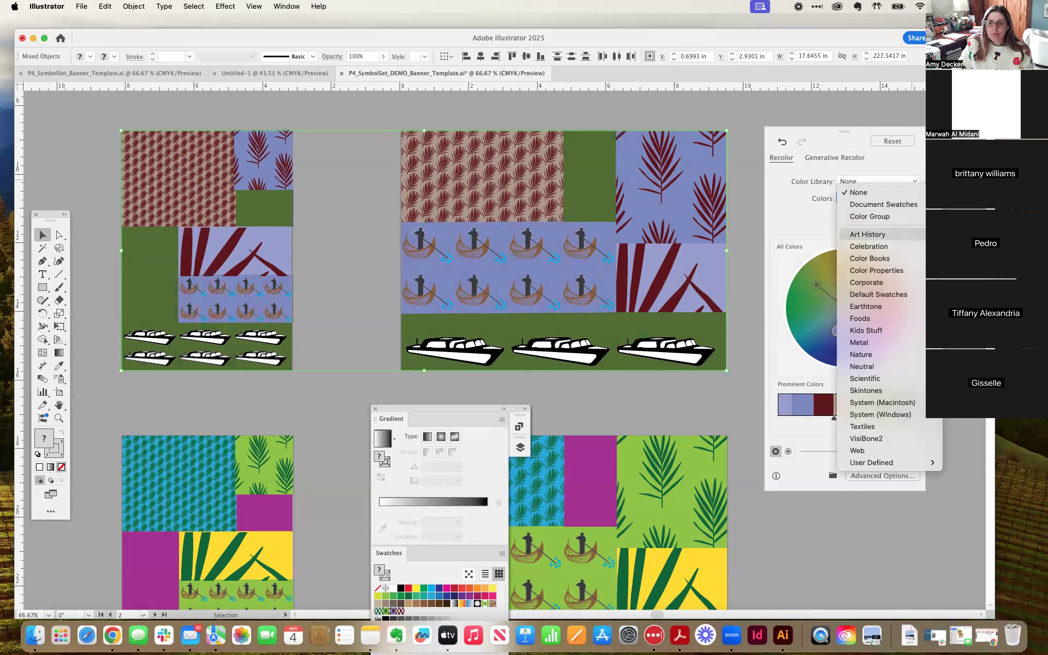
click(964, 246)
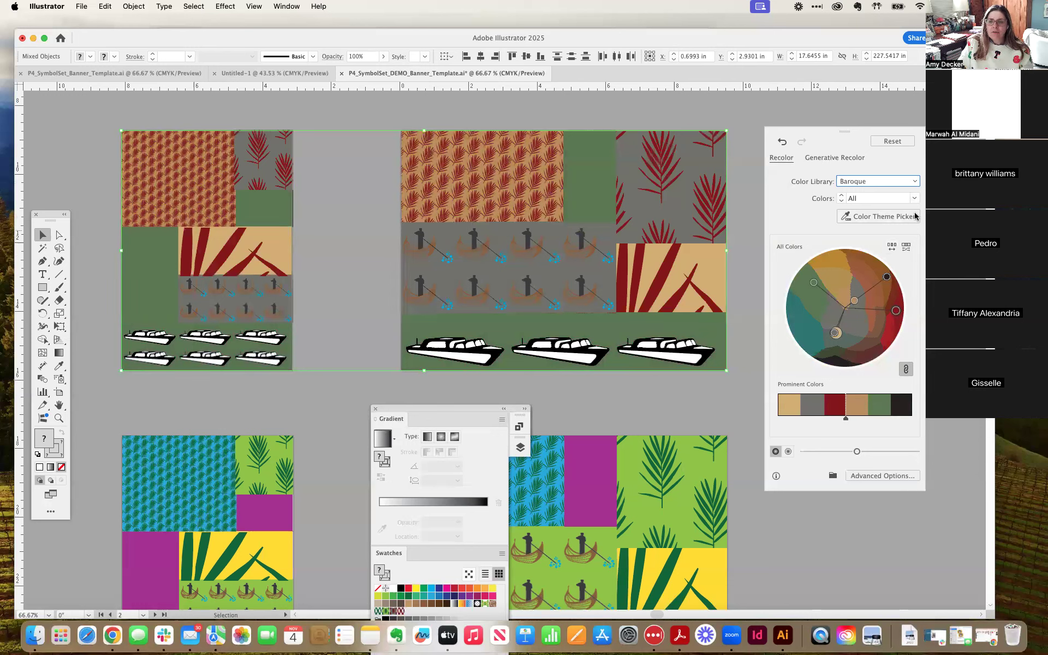
drag(896, 311, 875, 345)
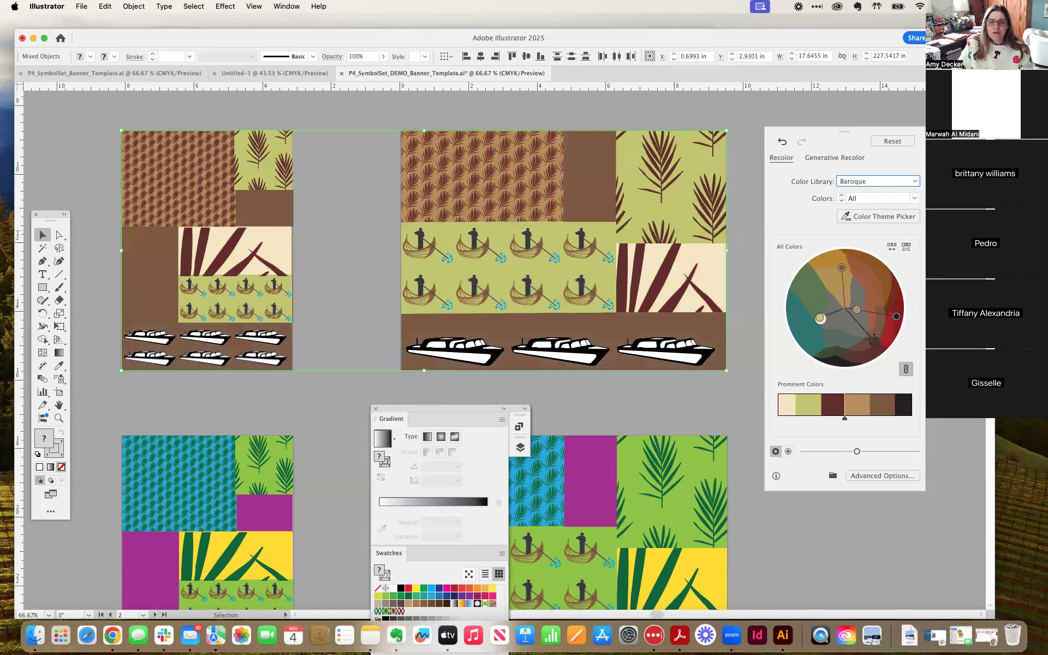
drag(874, 342, 831, 346)
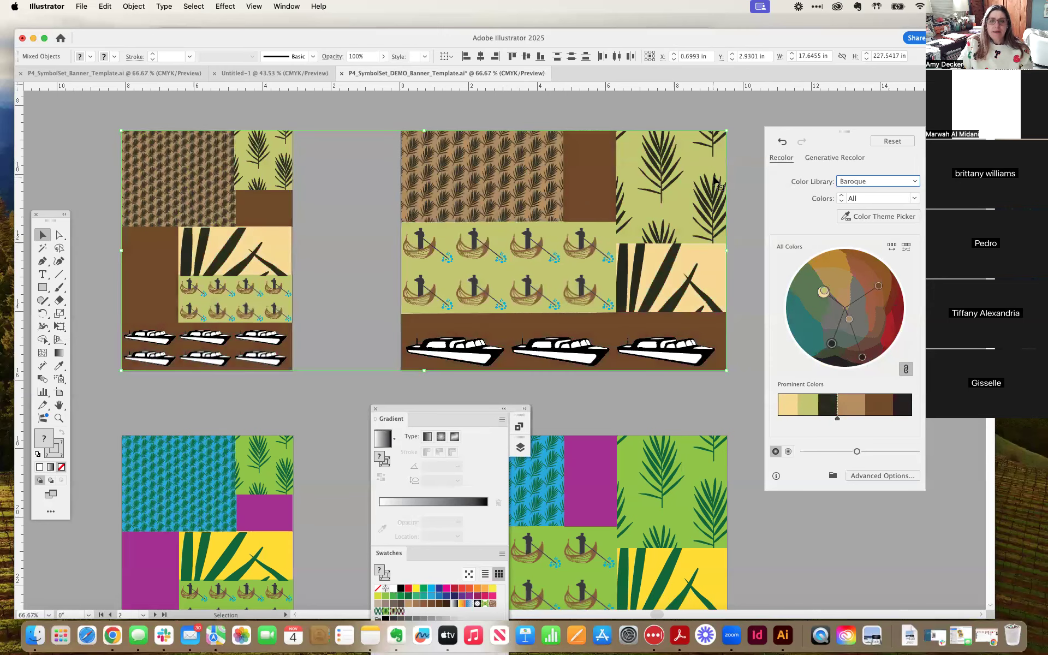
click(738, 178)
Select both banners in the row beneath the Baroque-colored ones, open Generative Recolor, and place its dialog beside the landscape banner
scroll(820, 394, down, 10)
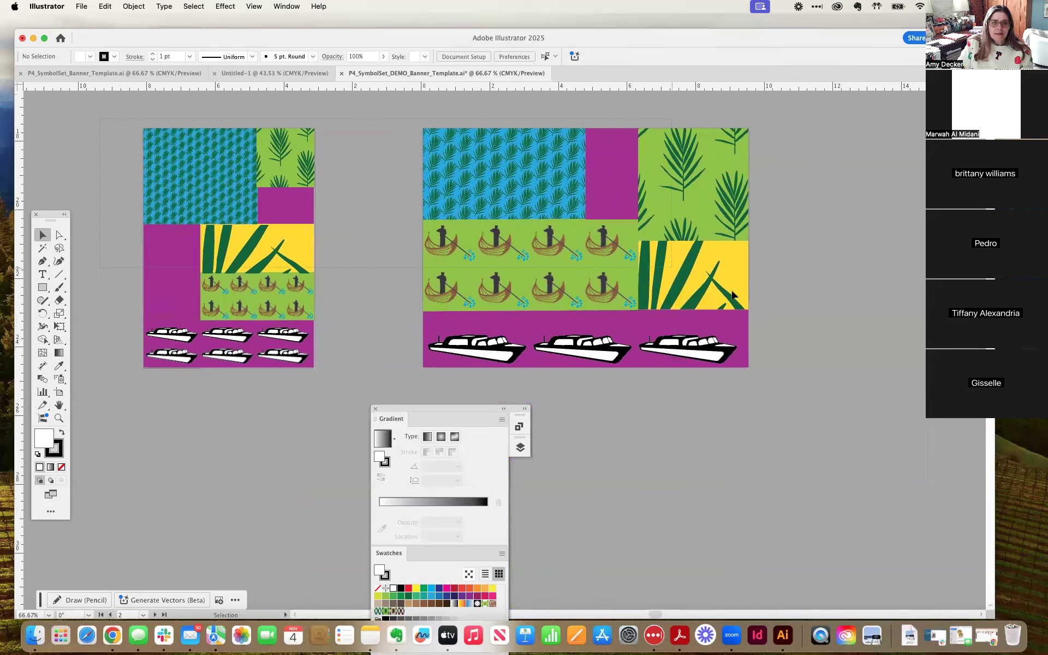
drag(861, 410, 860, 409)
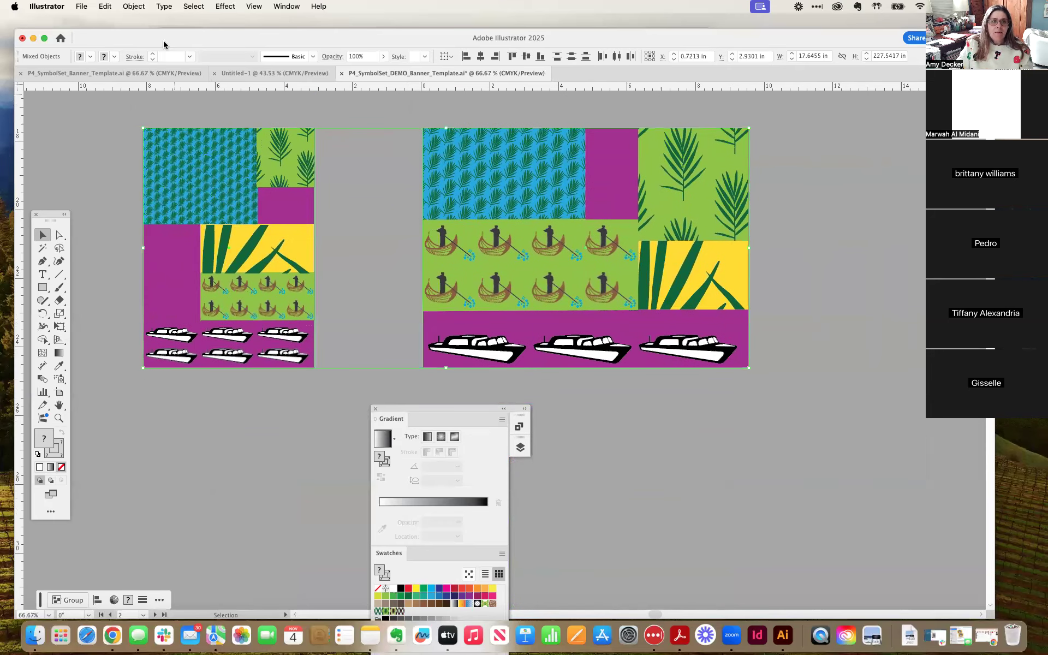
click(101, 6)
mouse_move(140, 222)
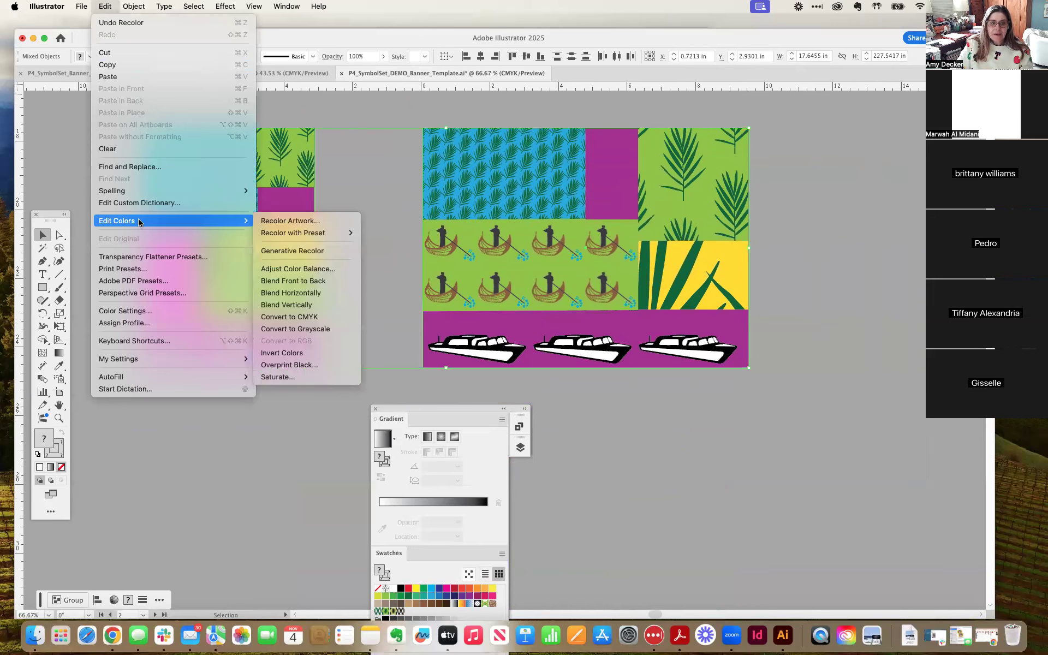
click(294, 250)
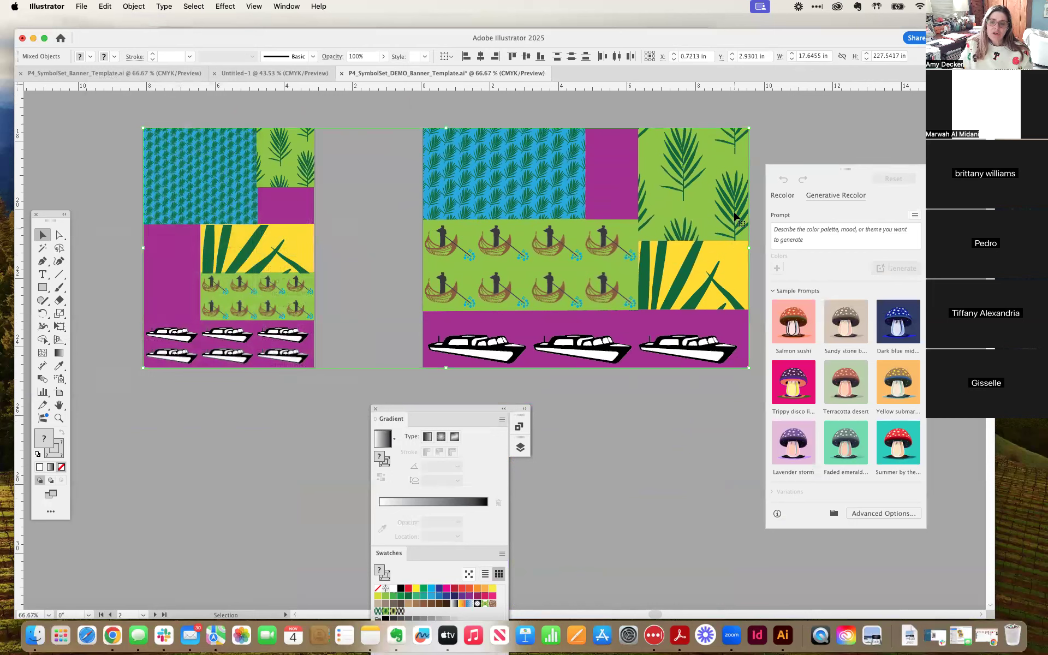
drag(841, 171, 835, 142)
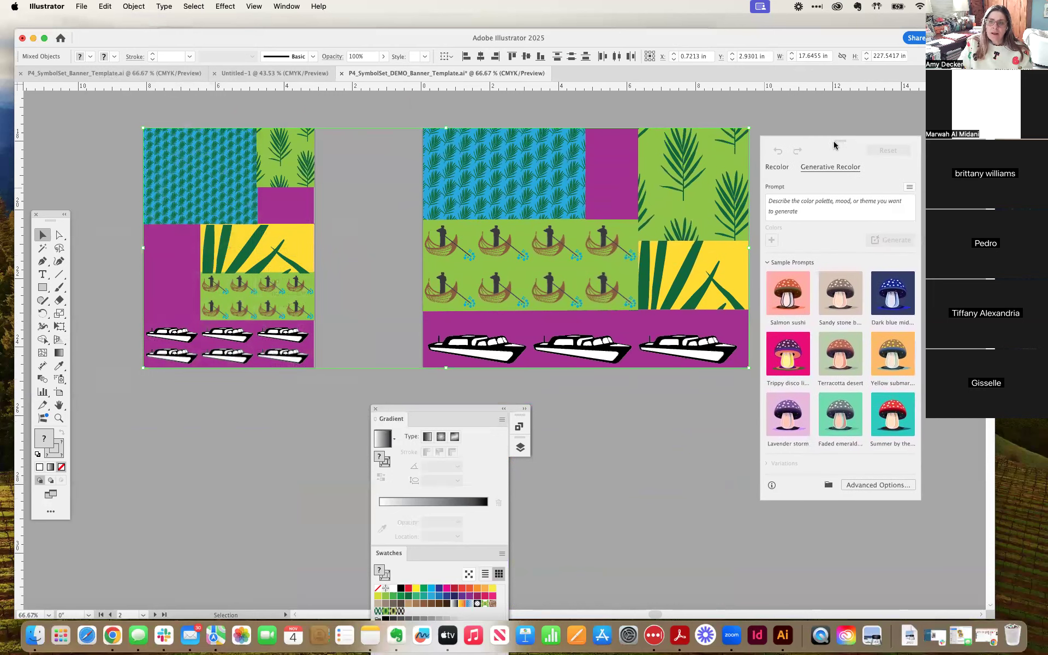
Generate color variations from the prompt "Venice, italy" and apply the purple, orange and red variation to the selected banners
click(819, 207)
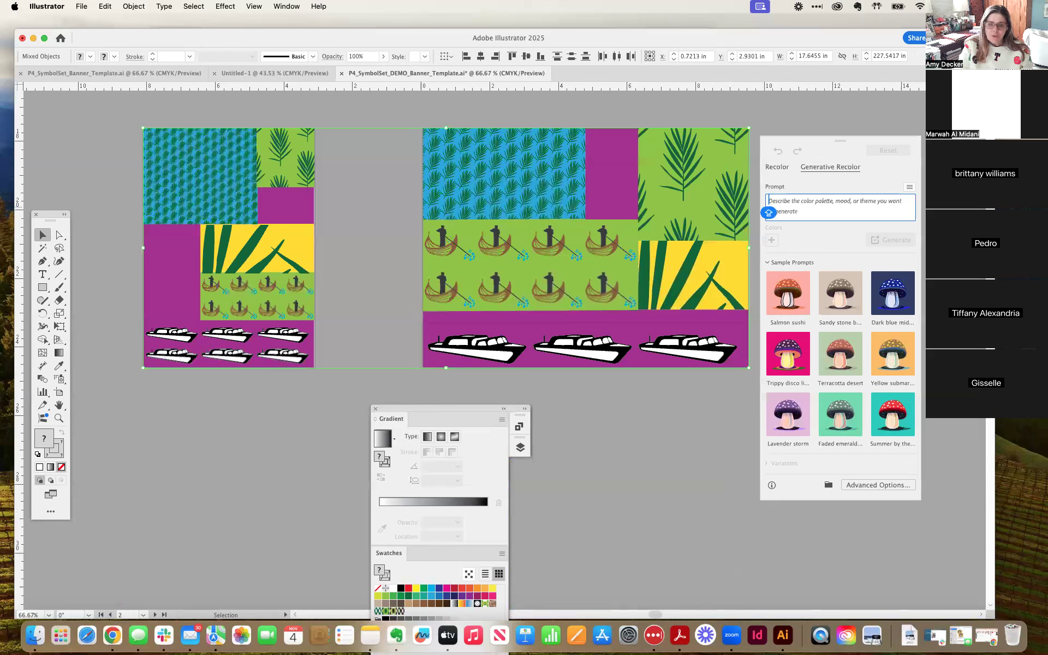
text(VE)
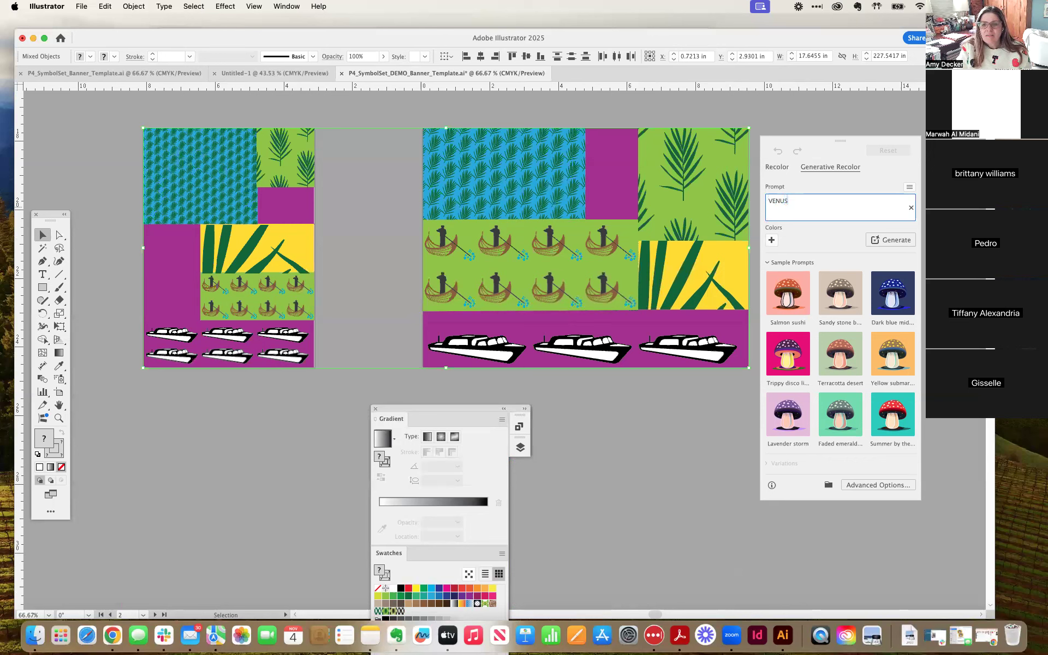
key(Caps_Lock)
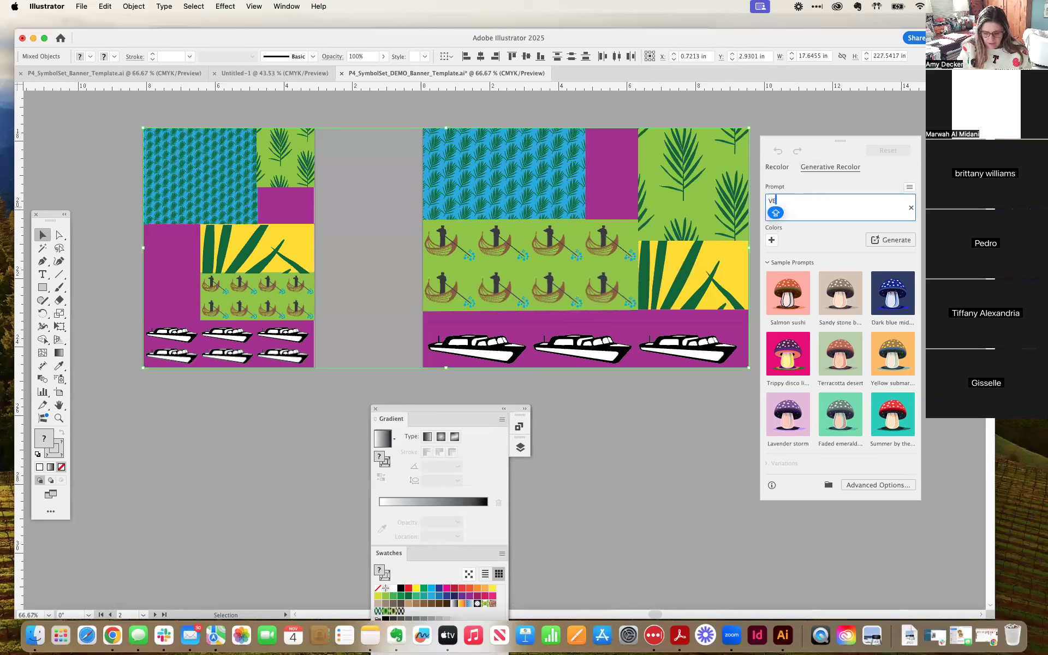
text(N=)
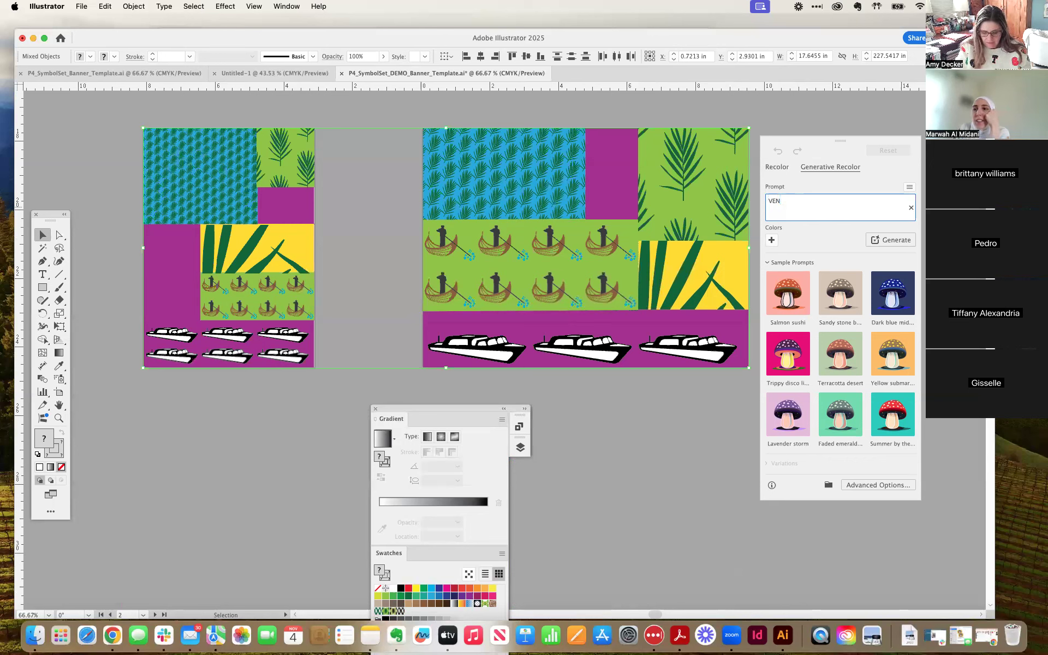
key(BackSpace)
key(BackSpace)
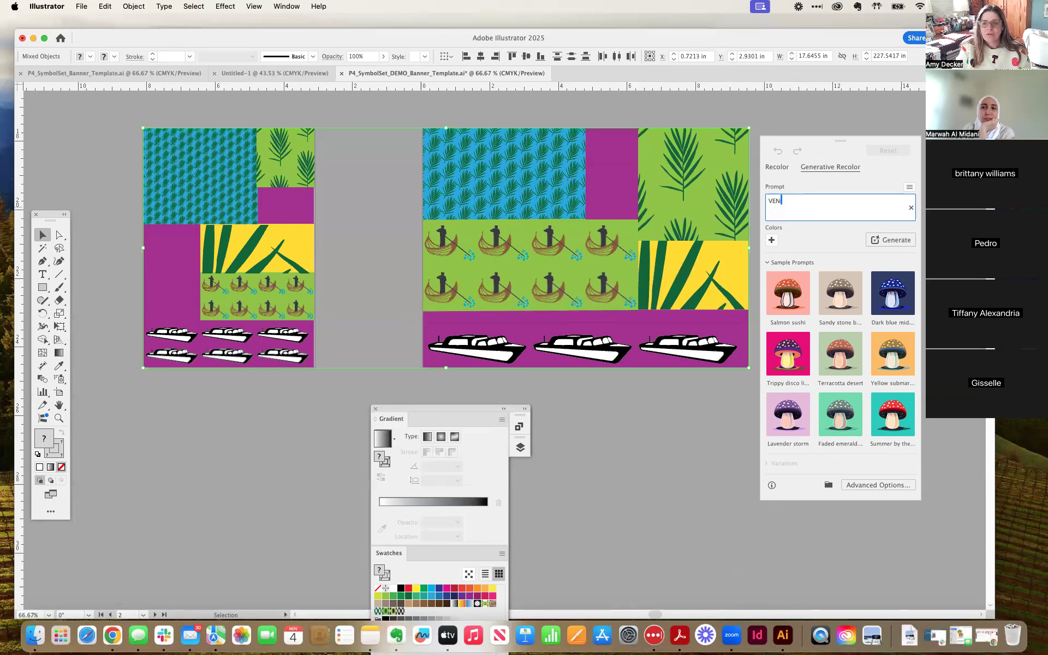
text(en)
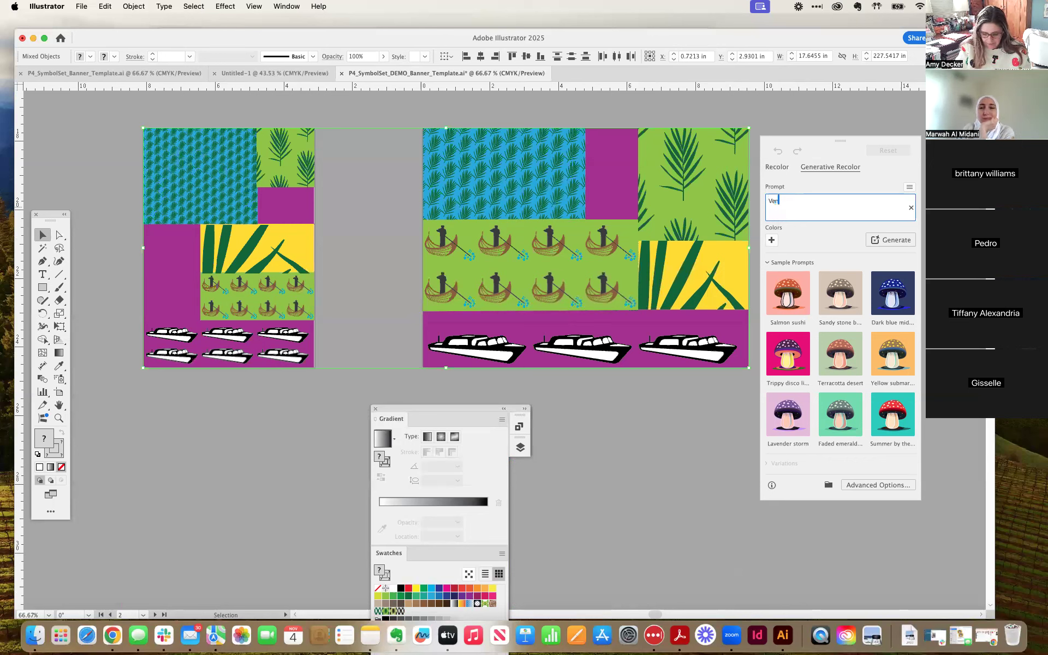
text(ice italy)
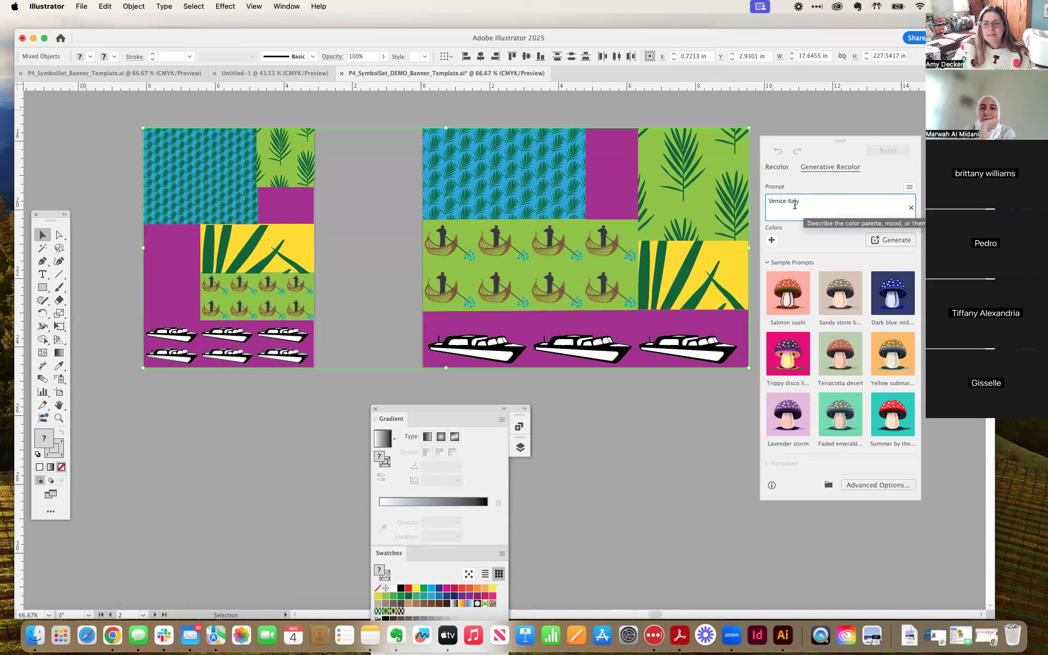
key(BackSpace)
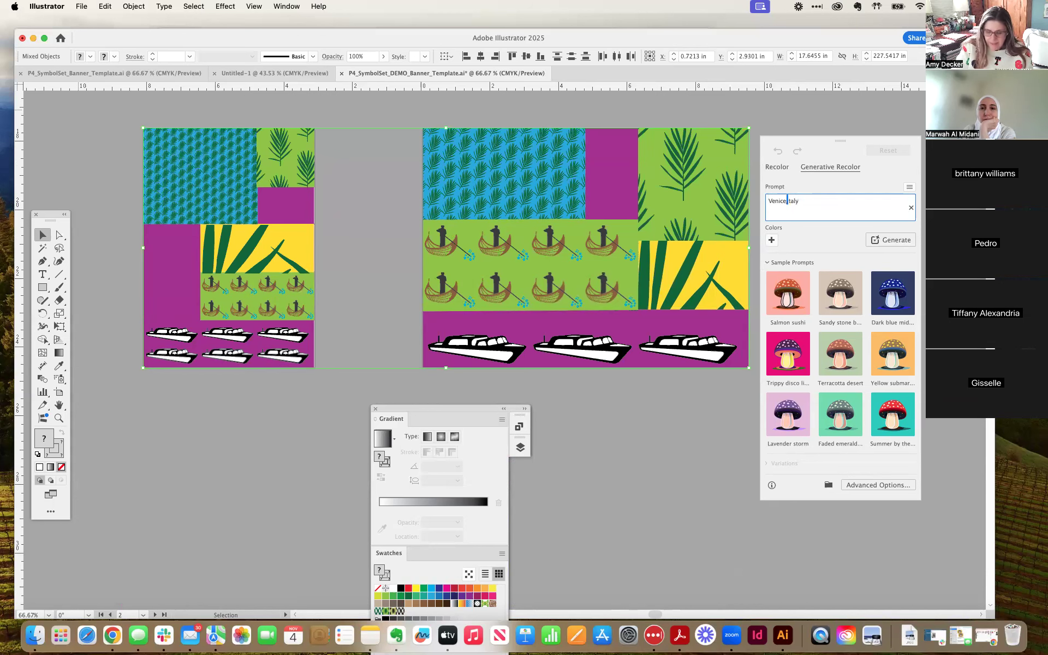
click(881, 240)
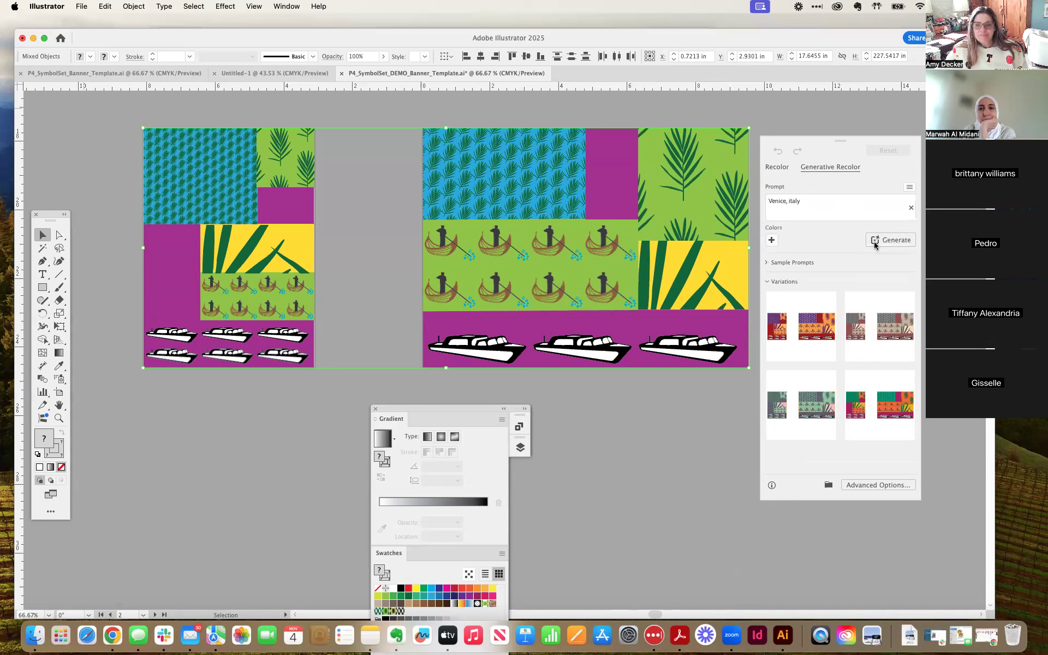
click(813, 336)
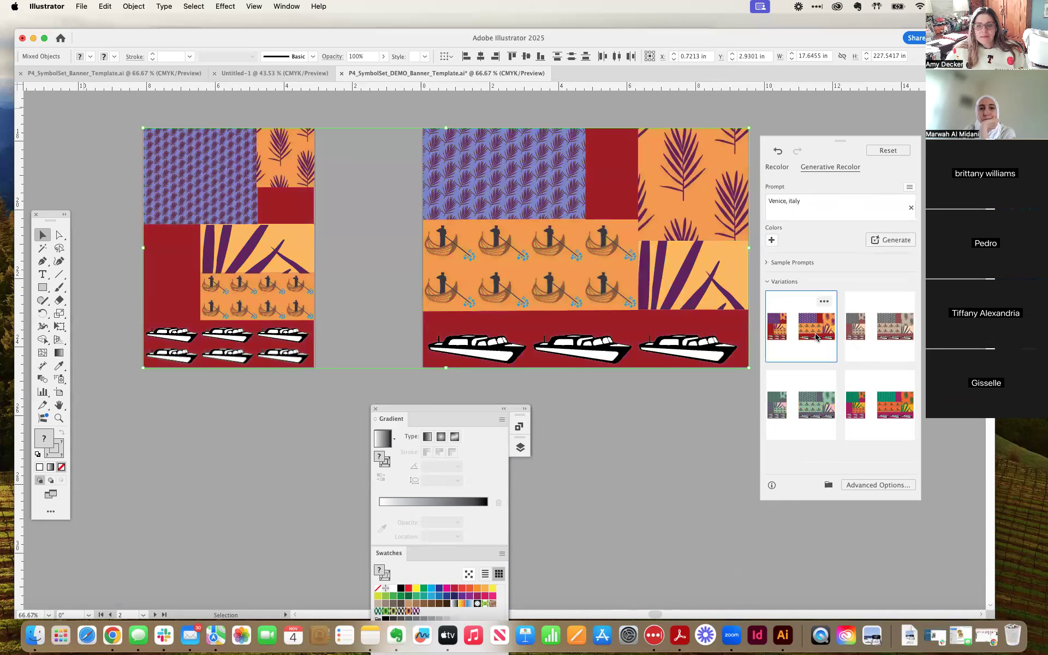
Try the muted brown, teal-orange-magenta and green-pink "Venice, italy" variations on the selected banners
click(900, 335)
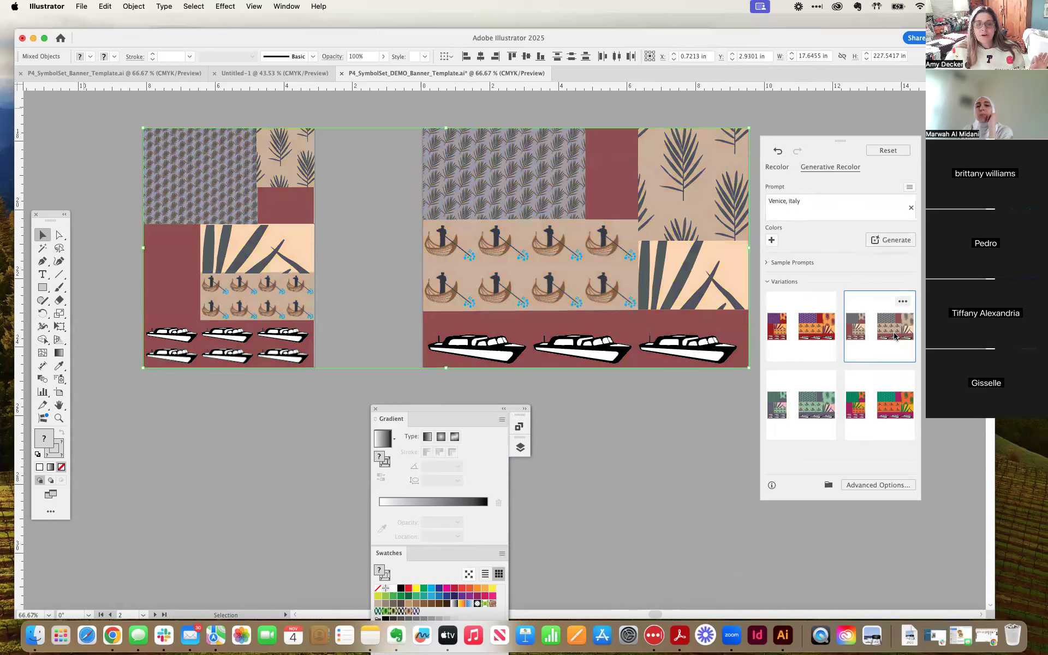
click(890, 400)
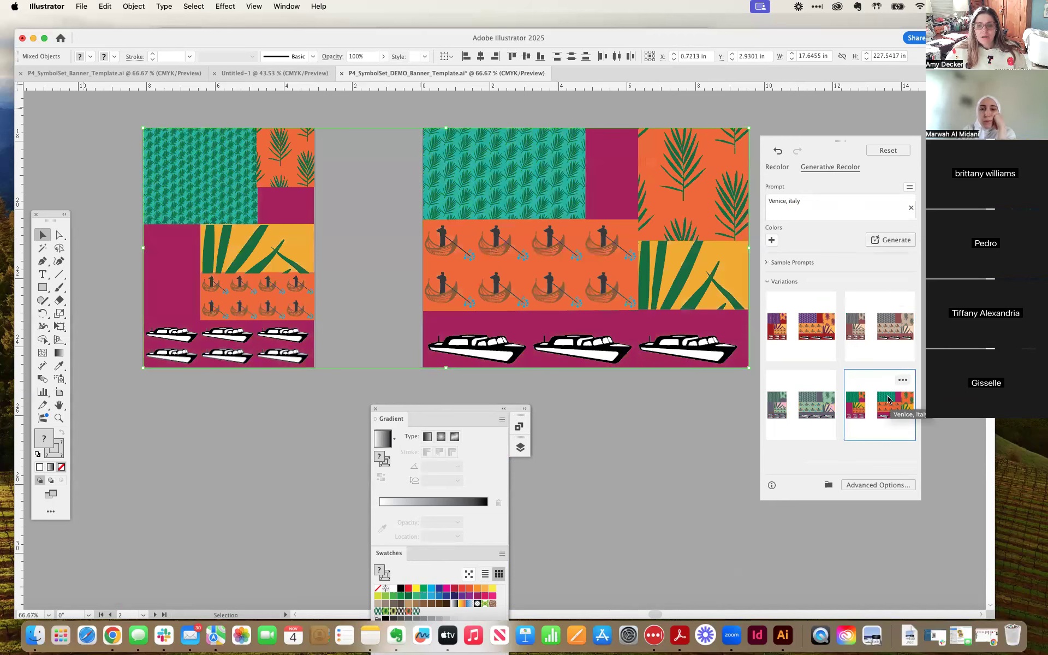
click(815, 401)
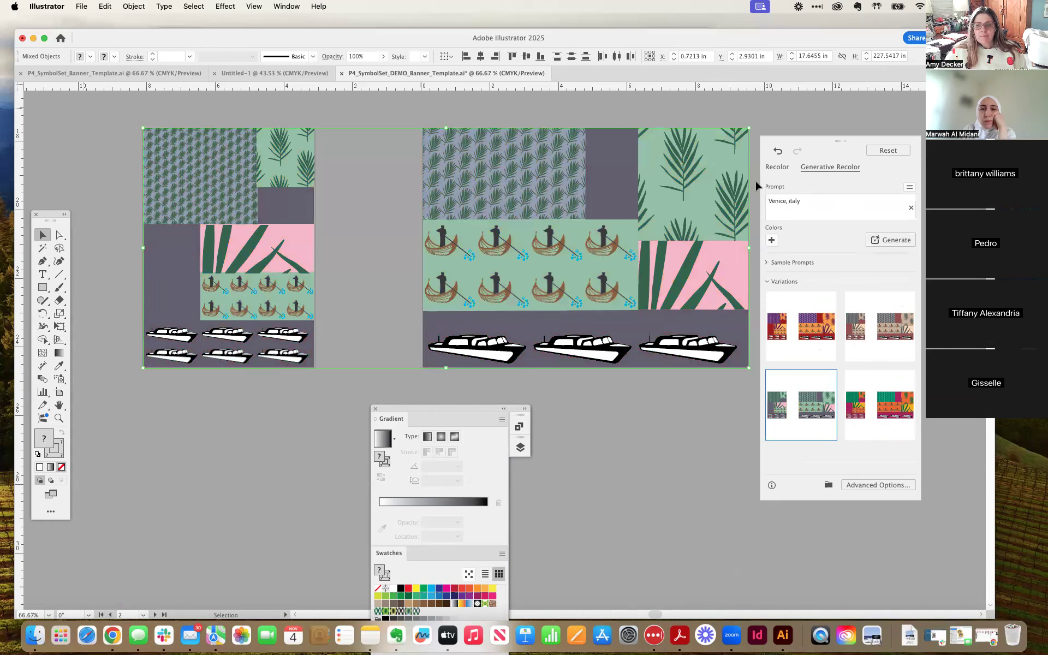
Look over the sample prompts and the options available for the purple and orange variation
click(767, 263)
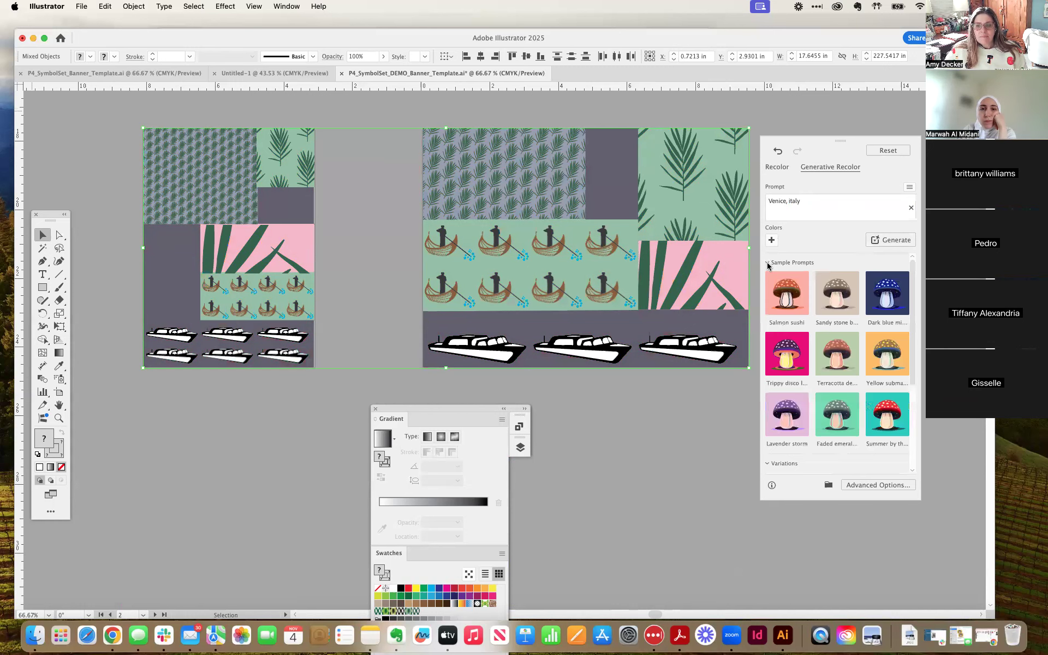
click(768, 263)
click(835, 358)
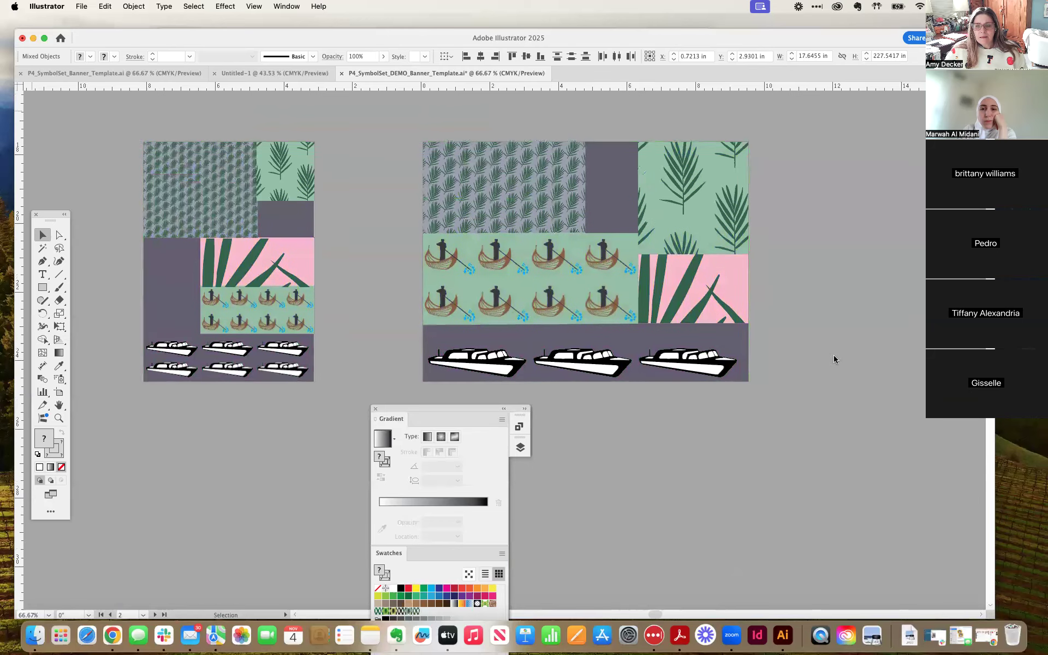
click(823, 301)
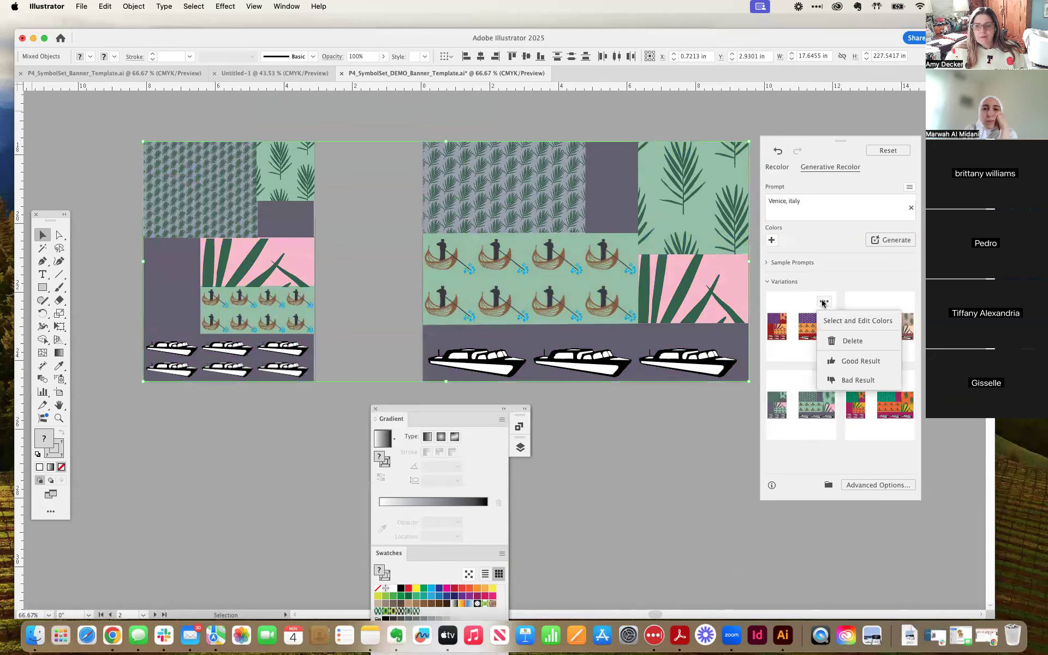
click(821, 304)
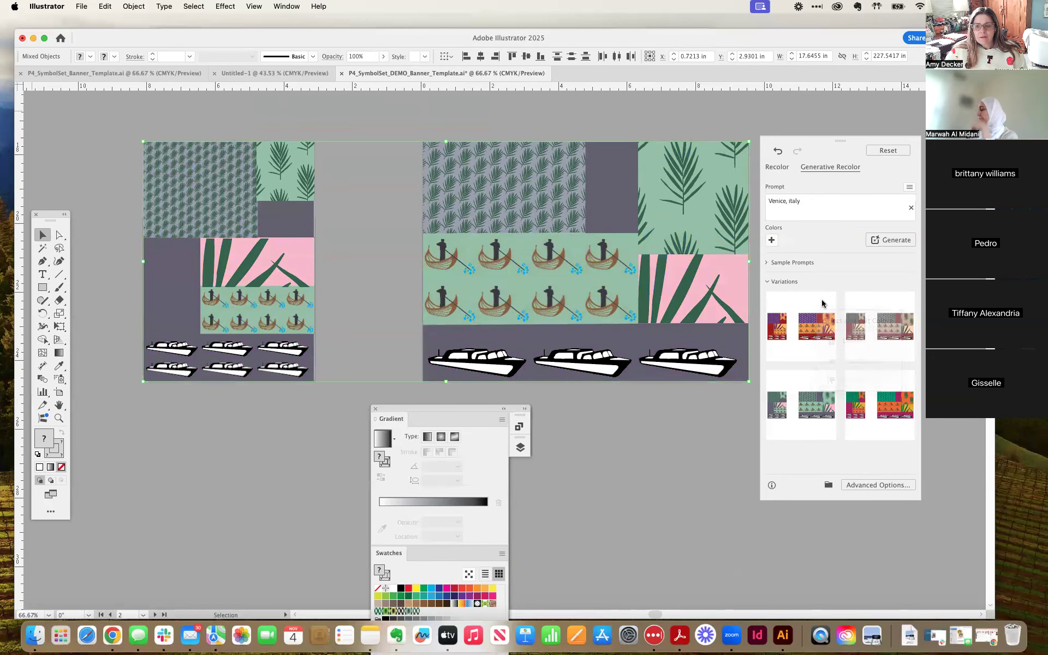
Apply the muted brown variation and rate it as a good result without submitting detailed feedback
click(810, 335)
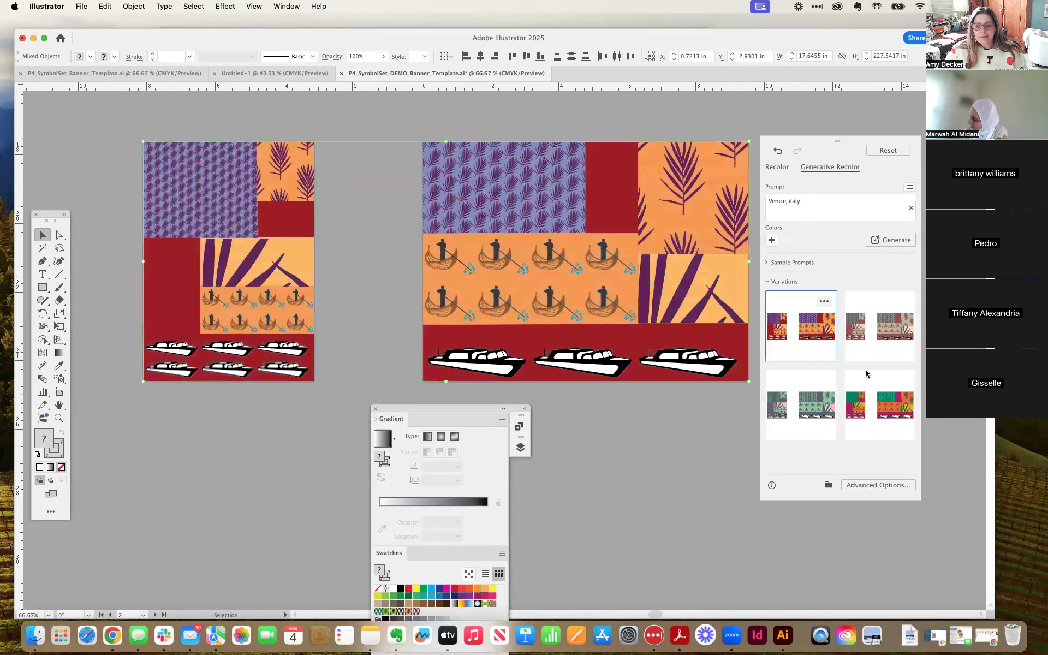
click(886, 321)
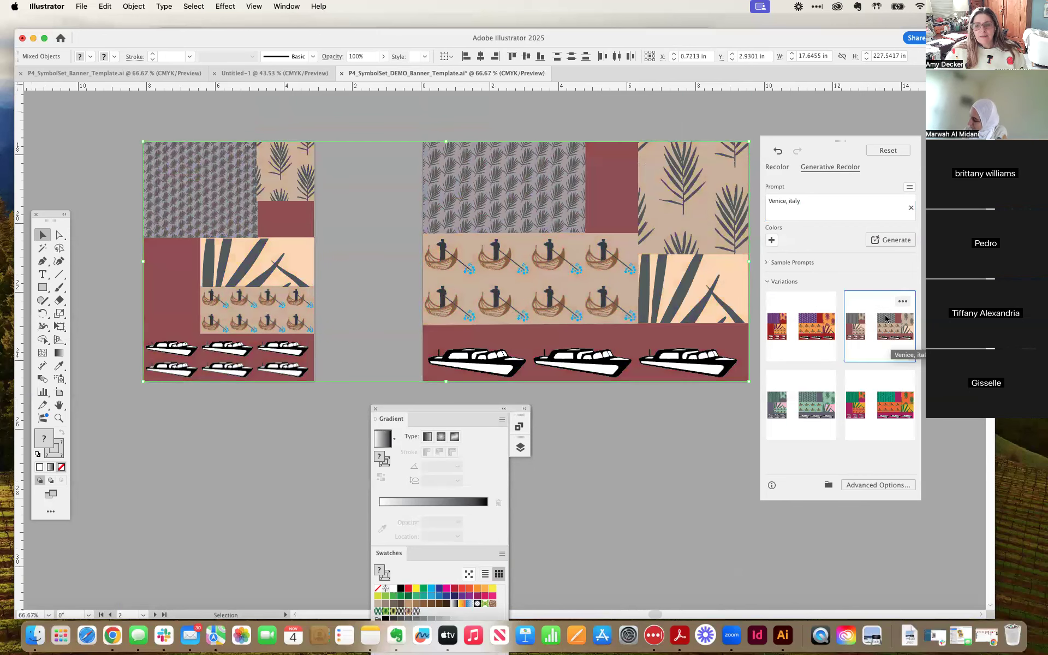
click(903, 301)
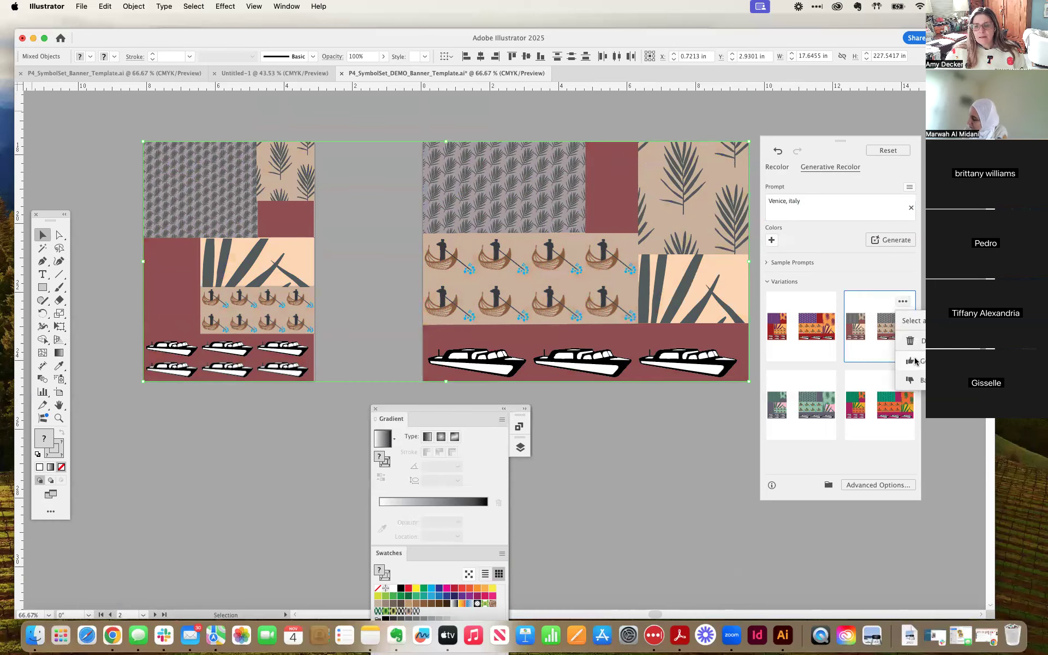
click(915, 360)
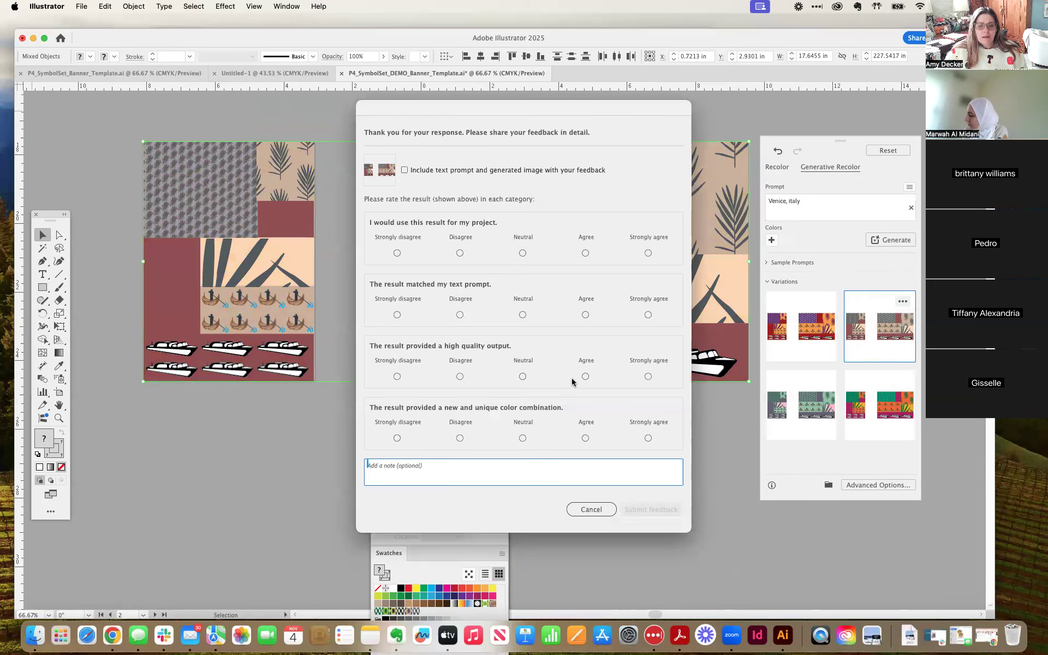
click(585, 510)
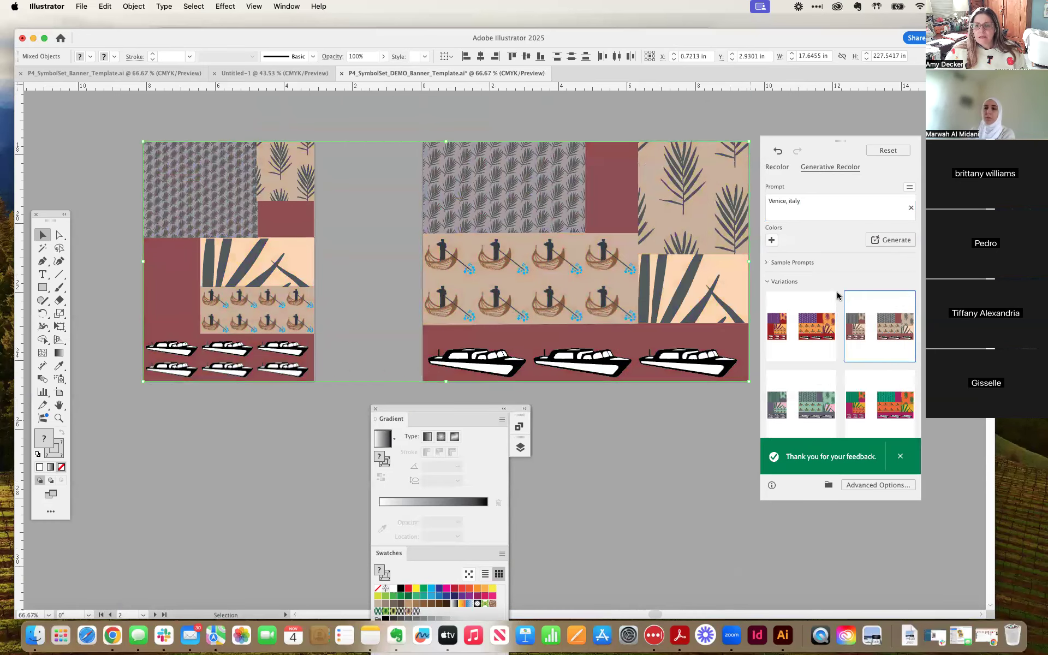
Generate more variations from the "Venice, italy" prompt and try them on the banners alongside the earlier ones
click(886, 241)
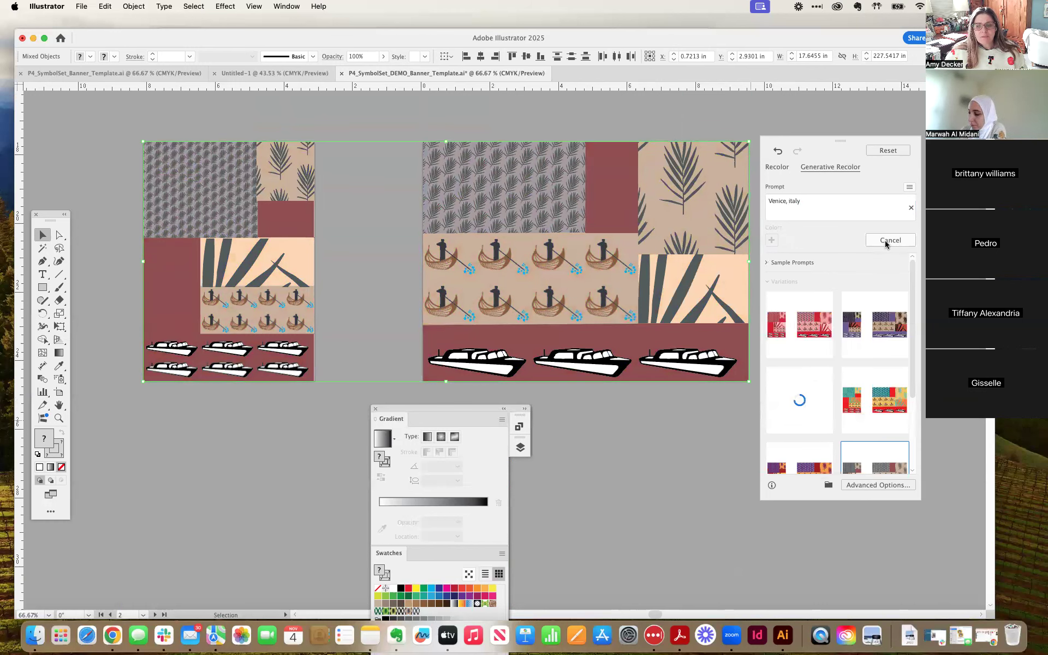
click(813, 335)
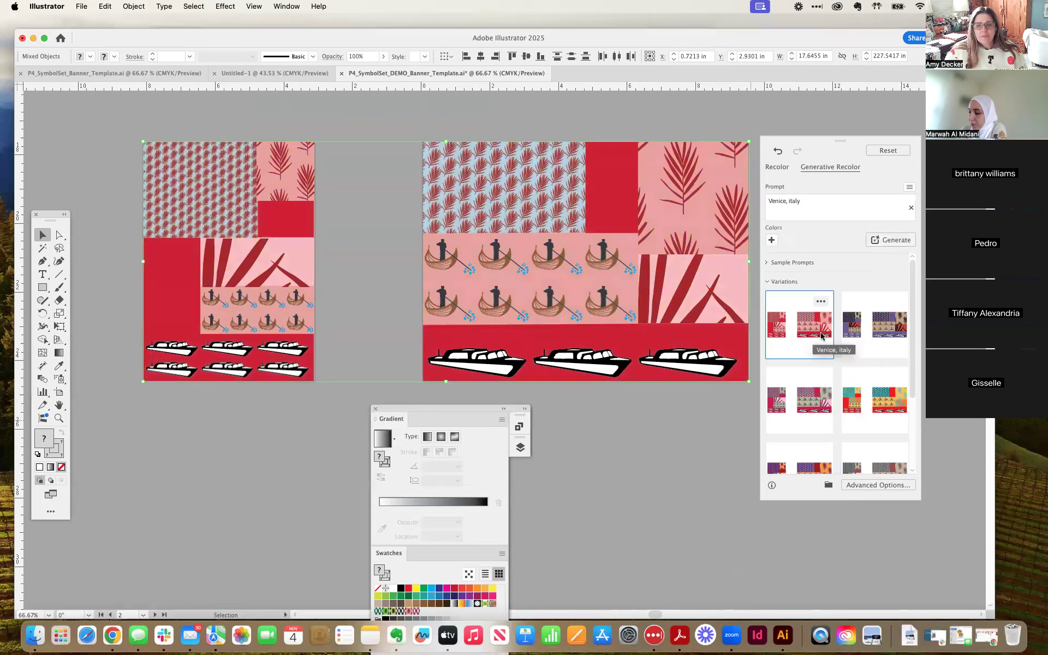
click(872, 335)
click(793, 464)
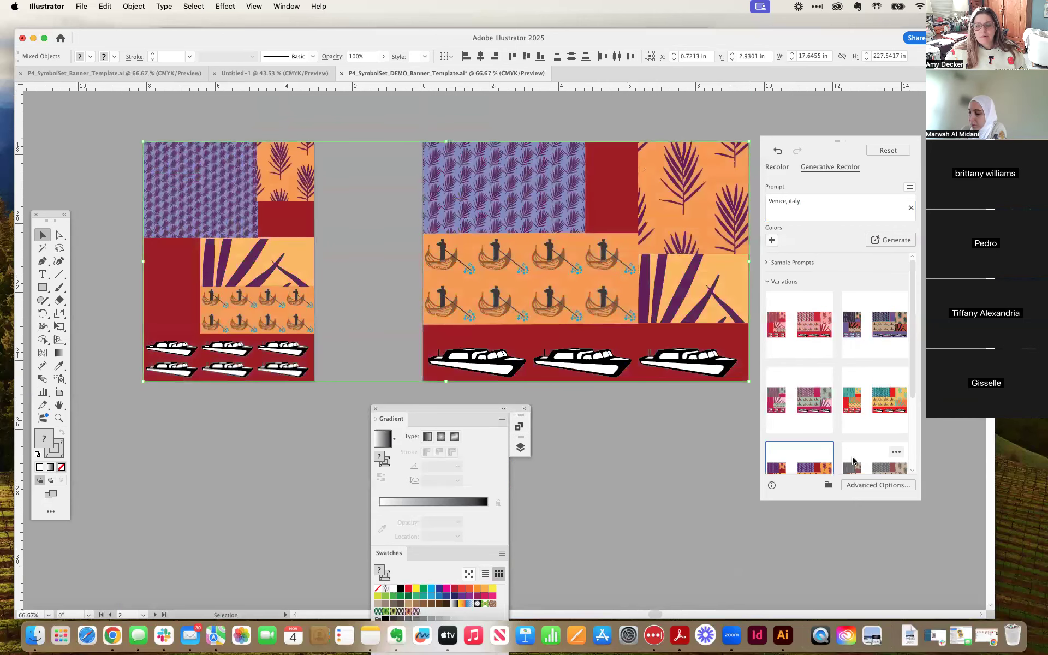
click(875, 461)
click(879, 405)
click(808, 392)
click(812, 345)
click(885, 334)
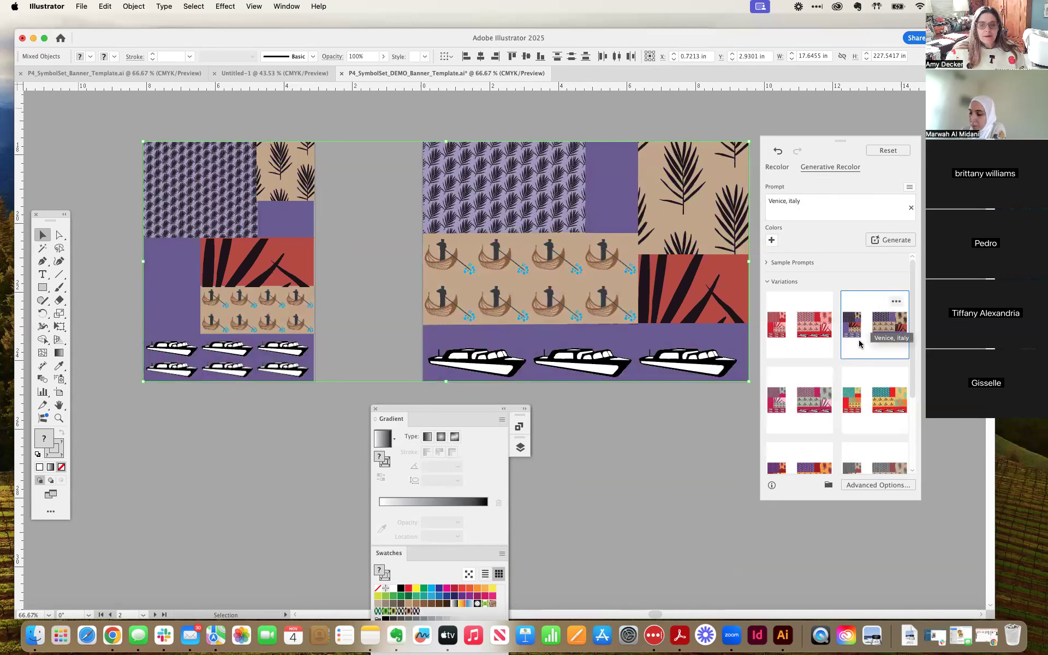
Compare the remaining variations and apply the teal, orange and magenta one to the banners
click(875, 410)
click(877, 451)
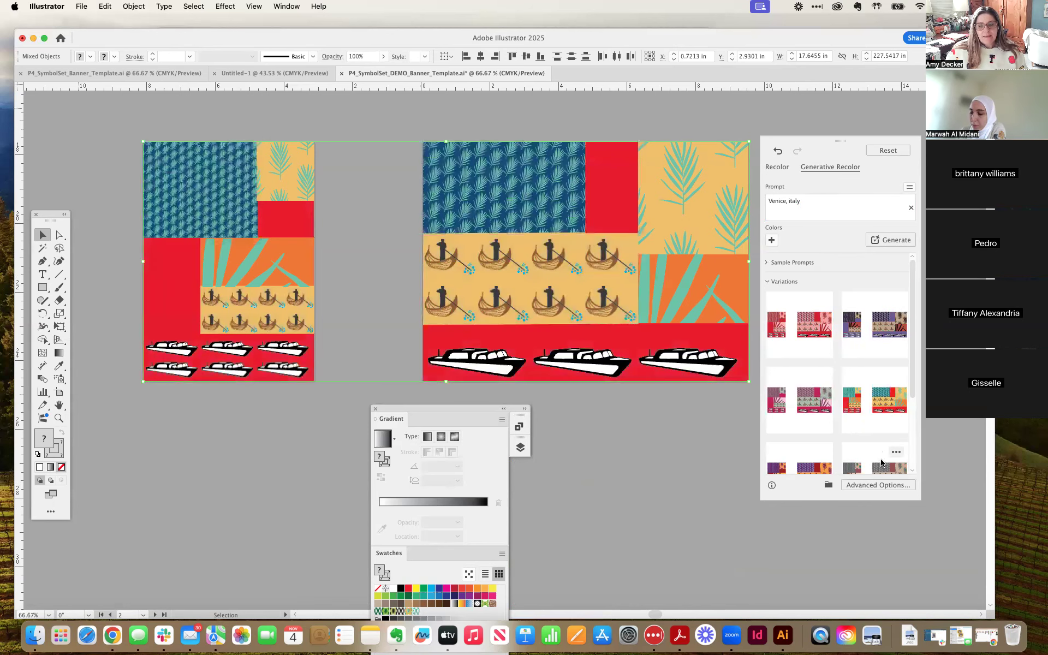
scroll(873, 437, down, 5)
click(810, 443)
click(901, 445)
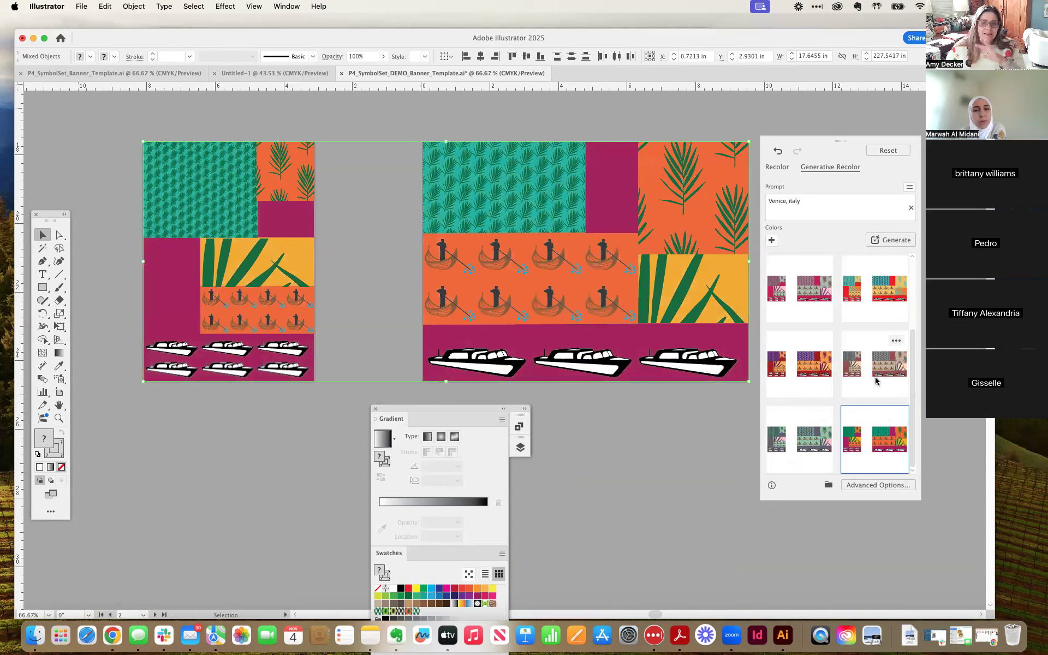
In Recolor, shift the linked wheel colors slightly and reduce the orange share of the prominent colors in favor of black, closing the dialog
click(777, 167)
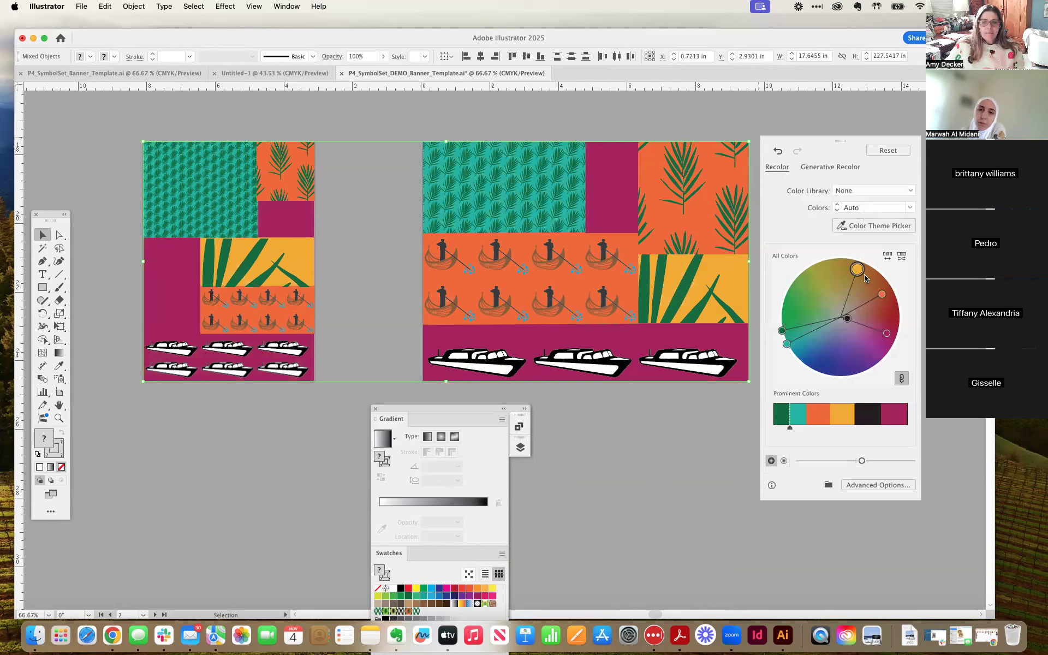
drag(857, 270, 847, 270)
drag(845, 269, 857, 268)
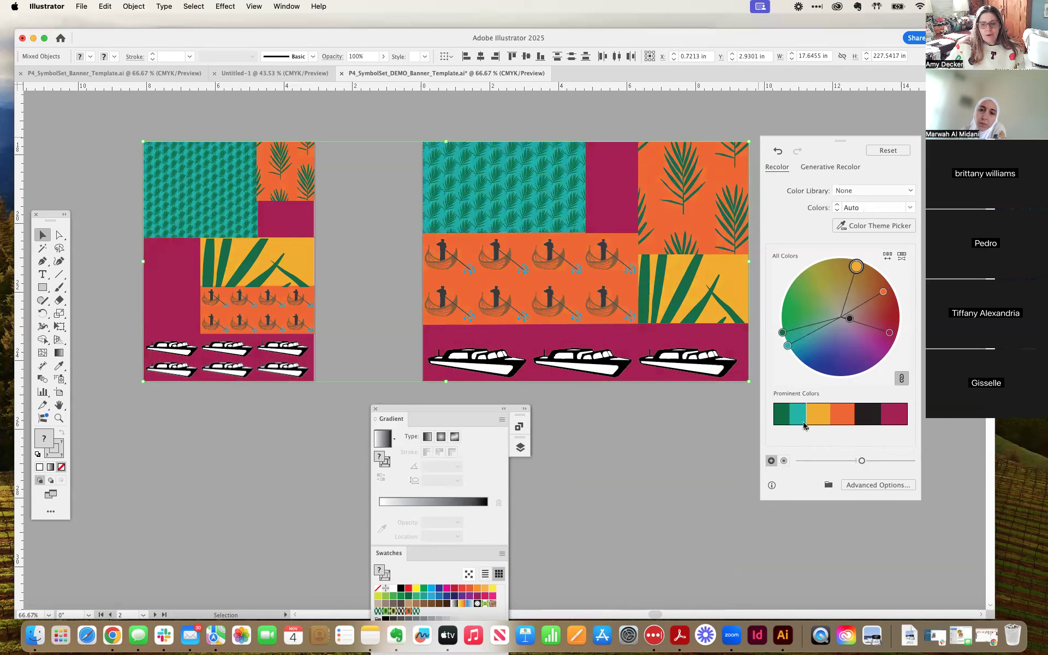
mouse_move(808, 428)
mouse_down()
mouse_move(821, 430)
mouse_move(811, 429)
mouse_up()
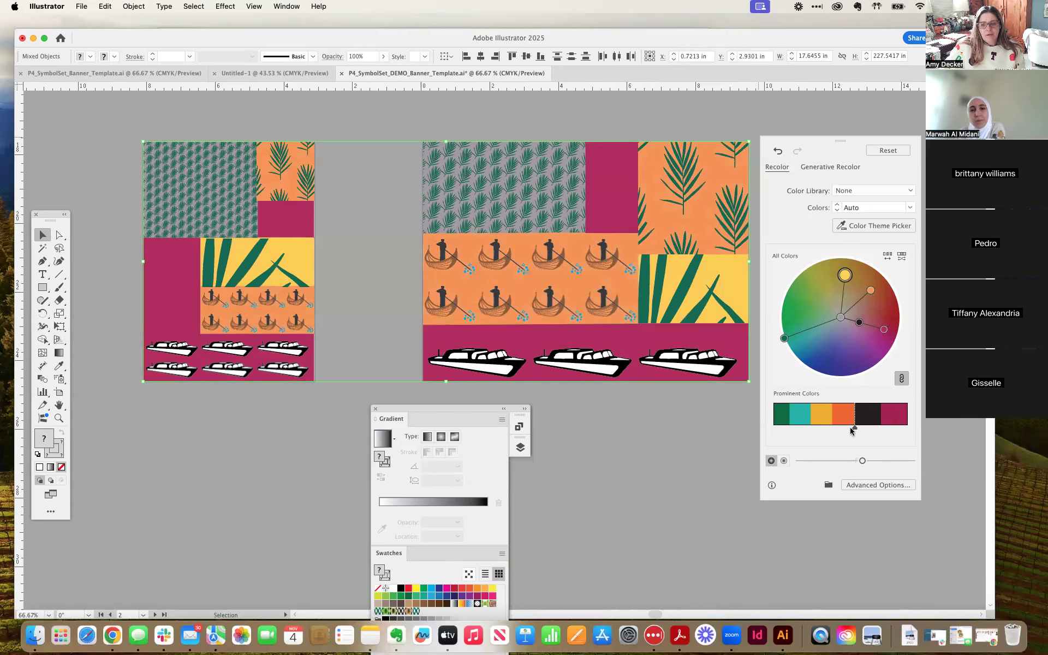
drag(855, 428, 846, 430)
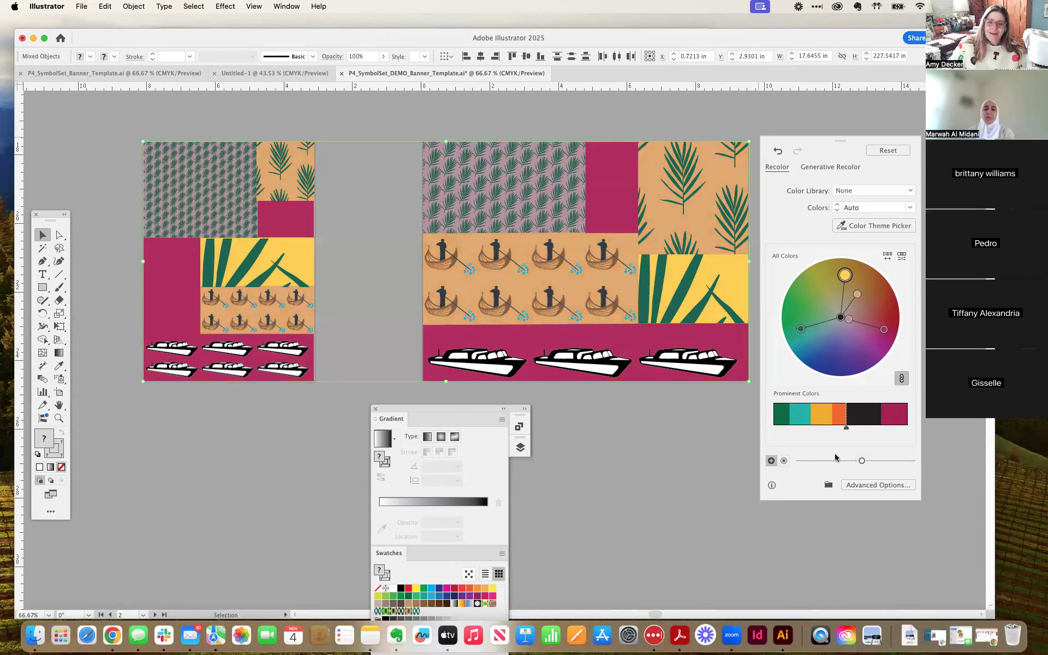
click(579, 467)
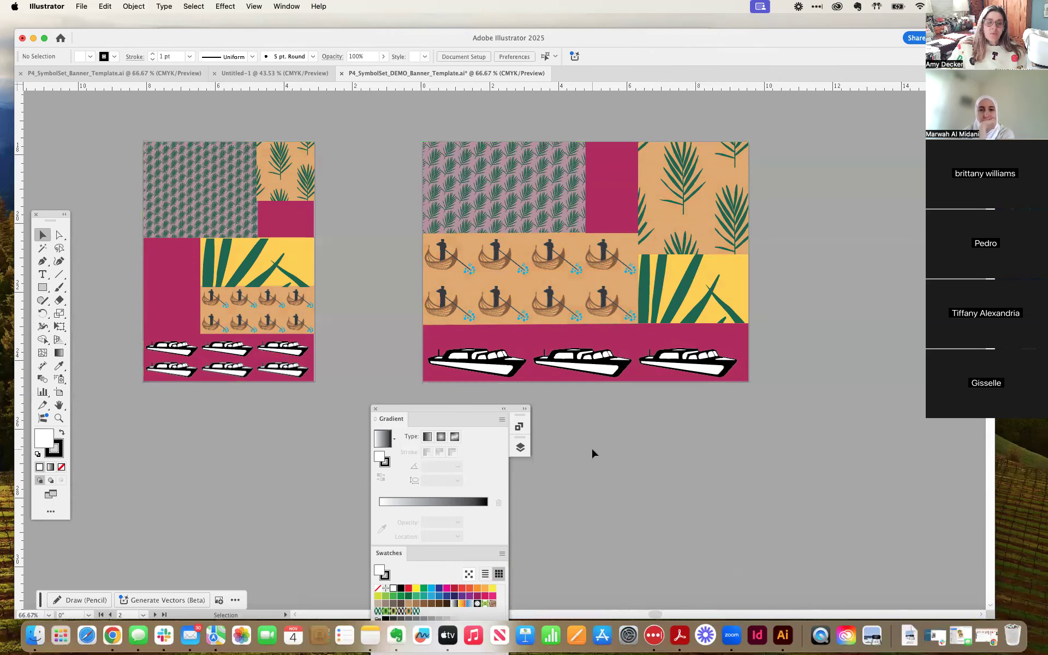
Bring all three rows of banners into view and move the Gradient and Swatches panel group clear of them
key(super+minus)
key(super+minus)
key(super+minus)
key(space)
drag(624, 184, 801, 246)
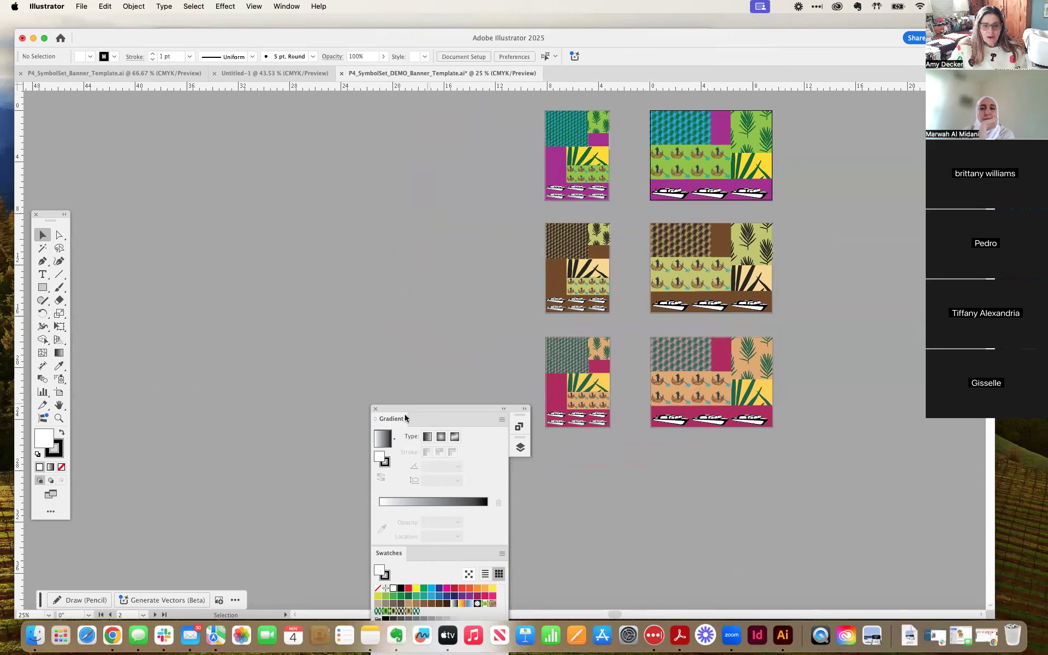
drag(401, 411, 224, 273)
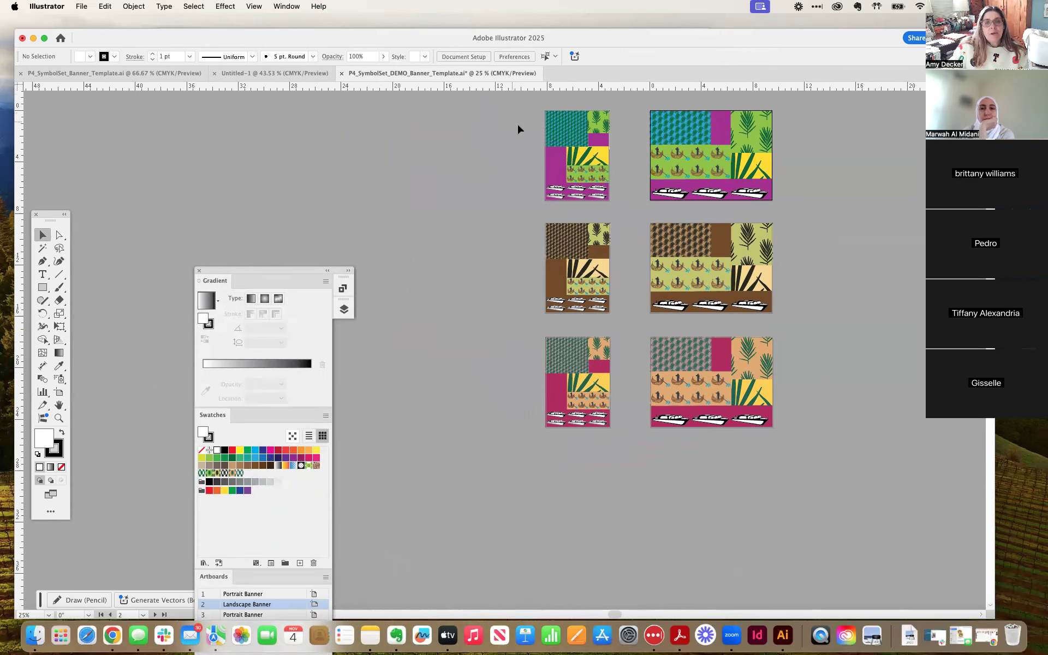
drag(440, 131, 441, 128)
key(super+equal)
key(super+equal)
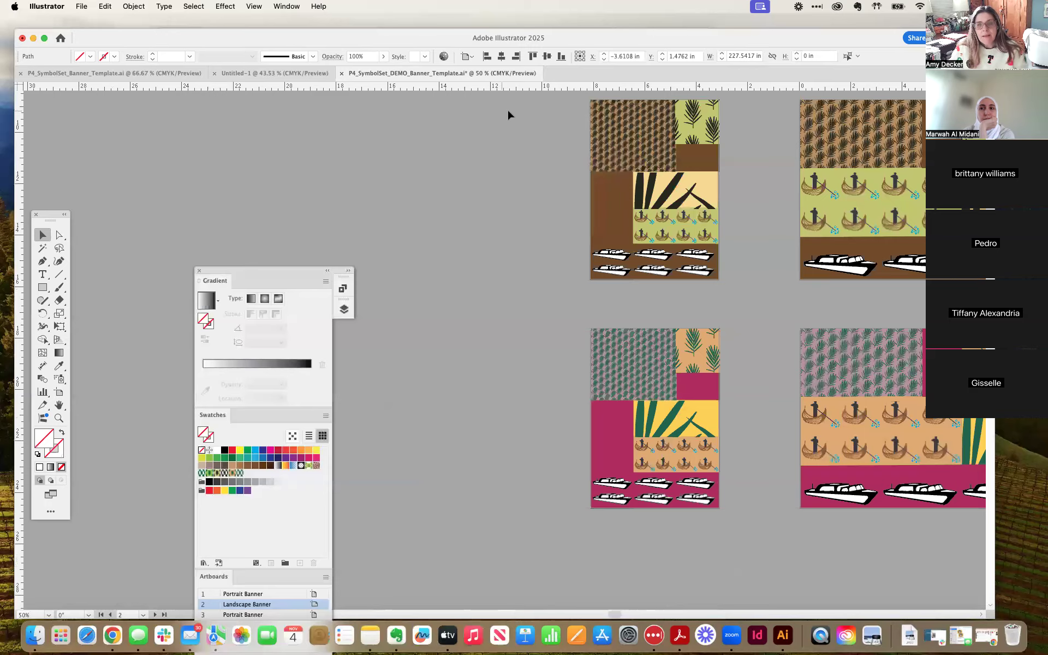
key(super+minus)
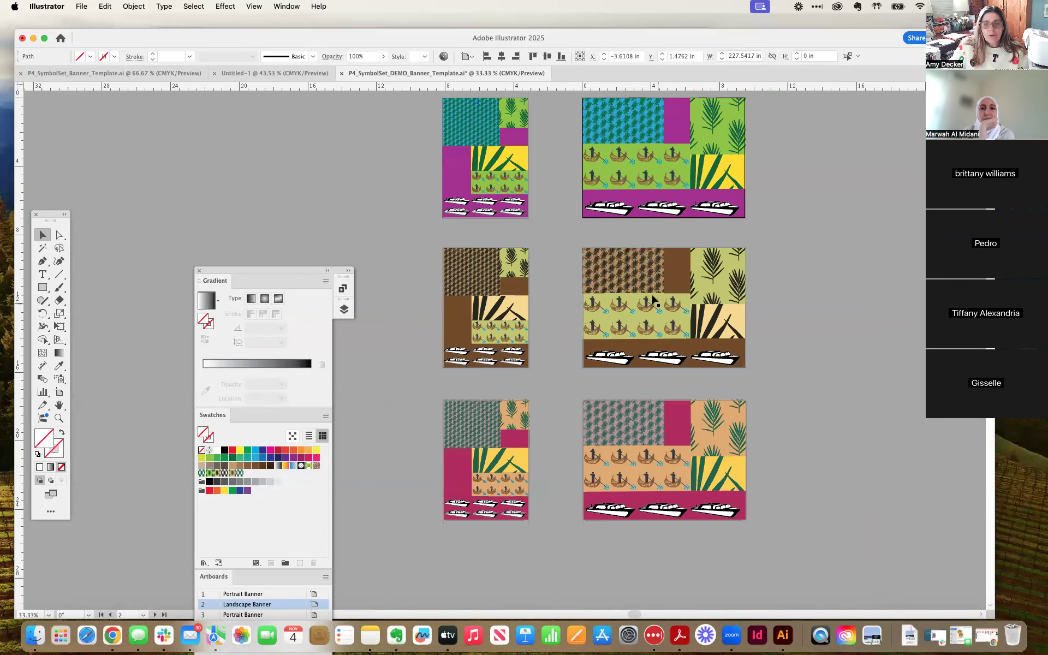
click(46, 6)
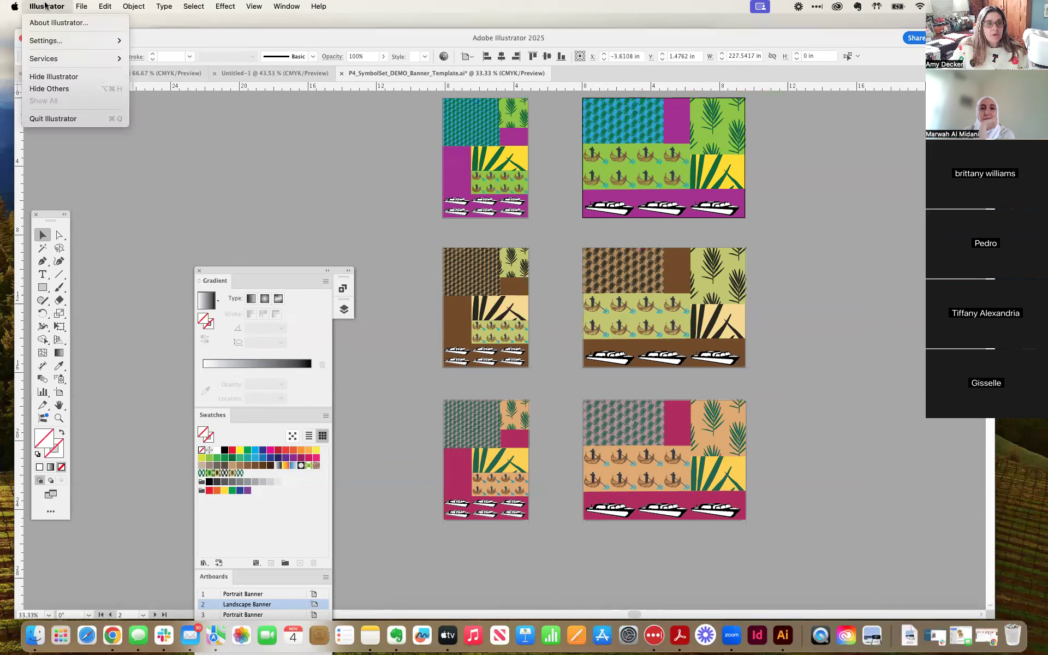
mouse_move(81, 6)
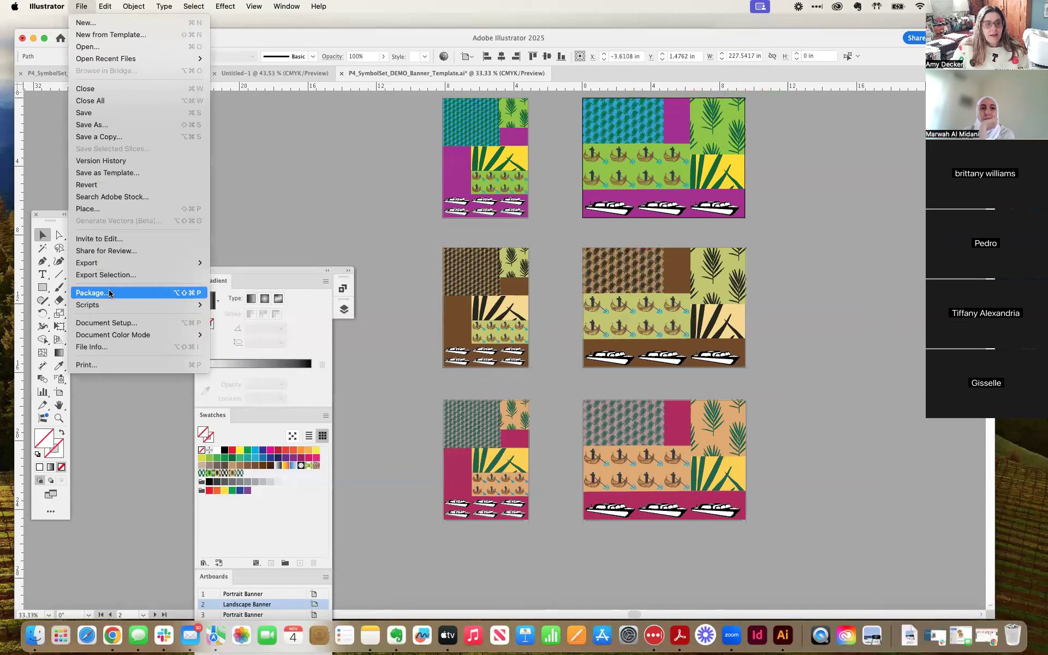
mouse_move(104, 266)
key(Escape)
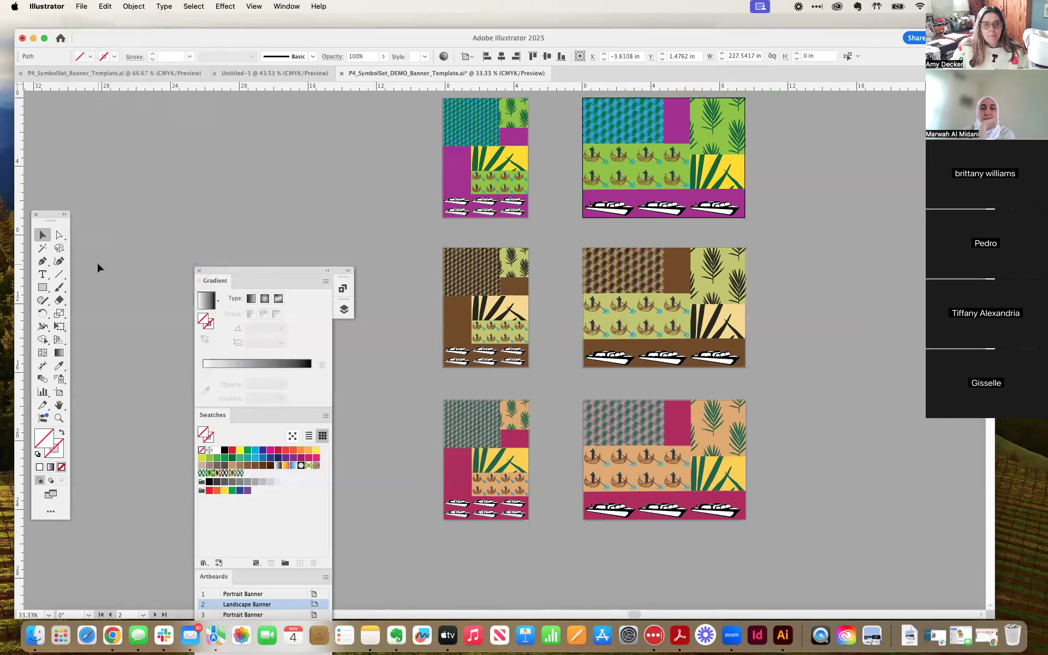
Clear the selection and start exporting the banner document with Export As, choosing the Desktop as the destination
click(219, 213)
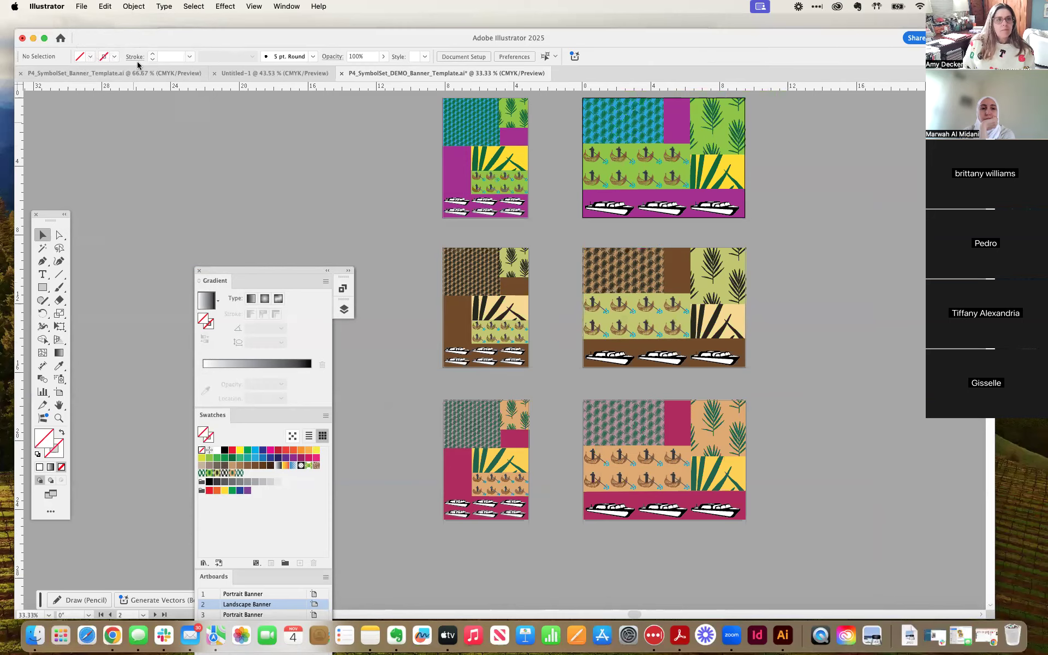
mouse_move(137, 37)
mouse_down()
mouse_move(124, 34)
mouse_move(130, 23)
mouse_up()
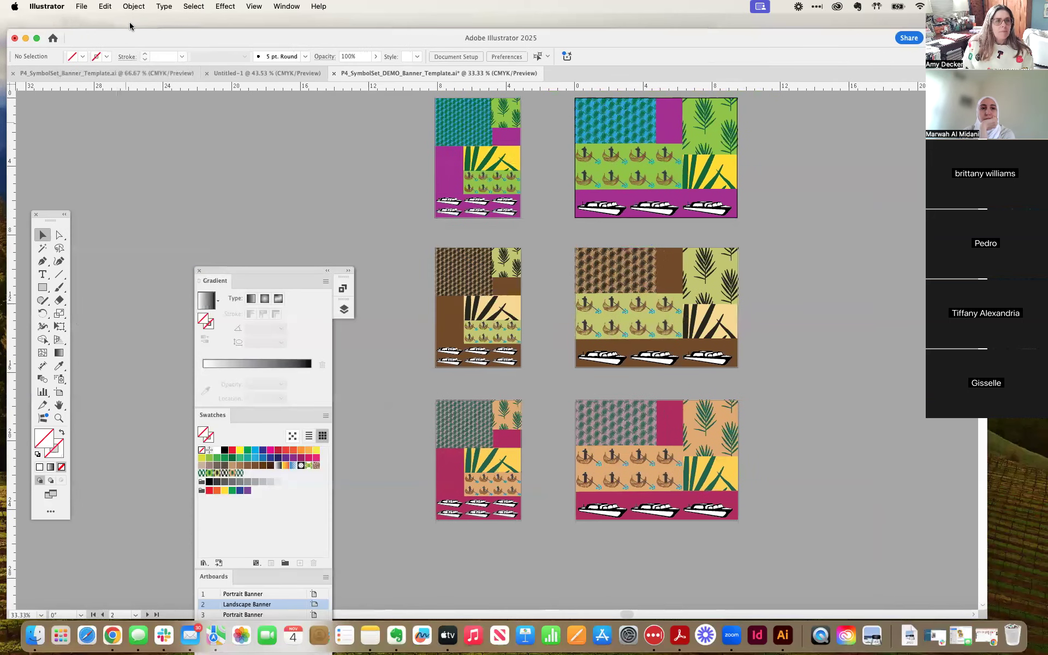
click(60, 5)
mouse_move(84, 6)
mouse_move(112, 263)
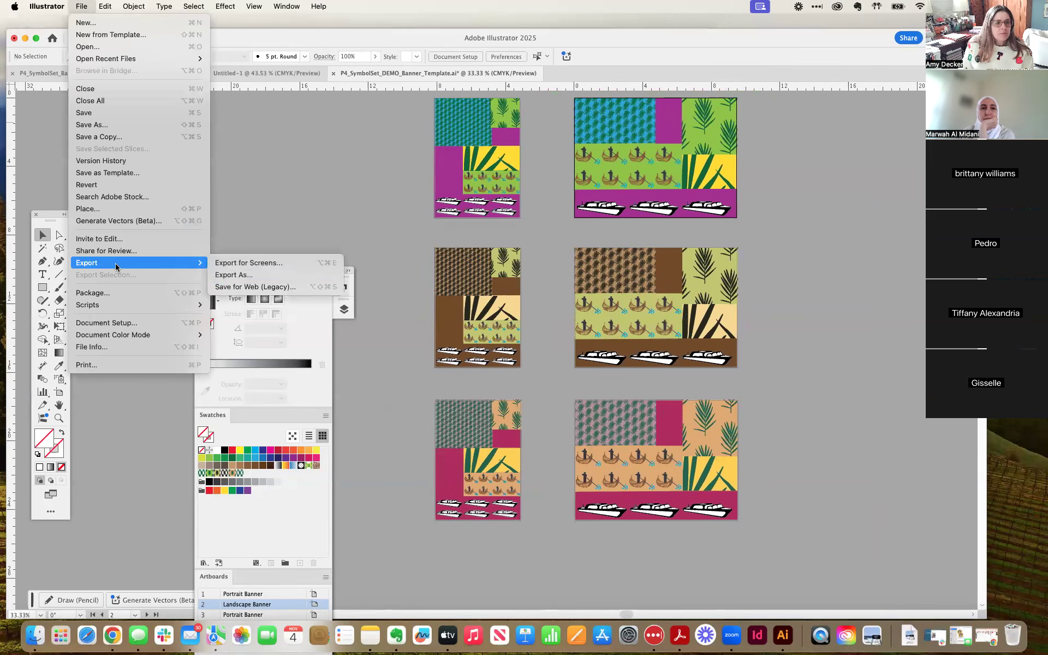
click(243, 276)
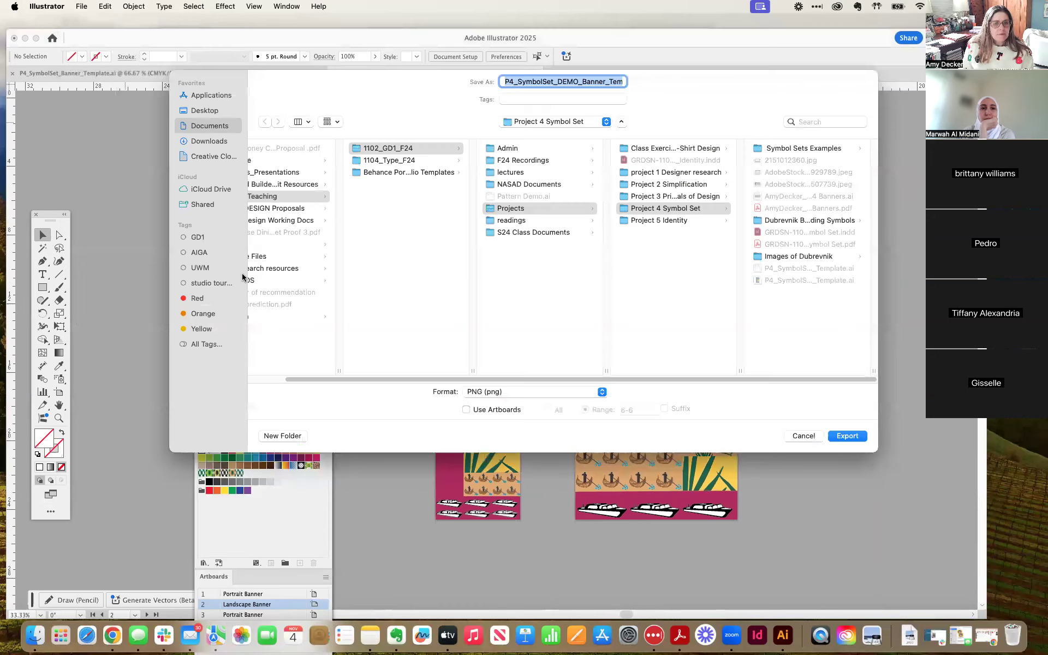
click(686, 251)
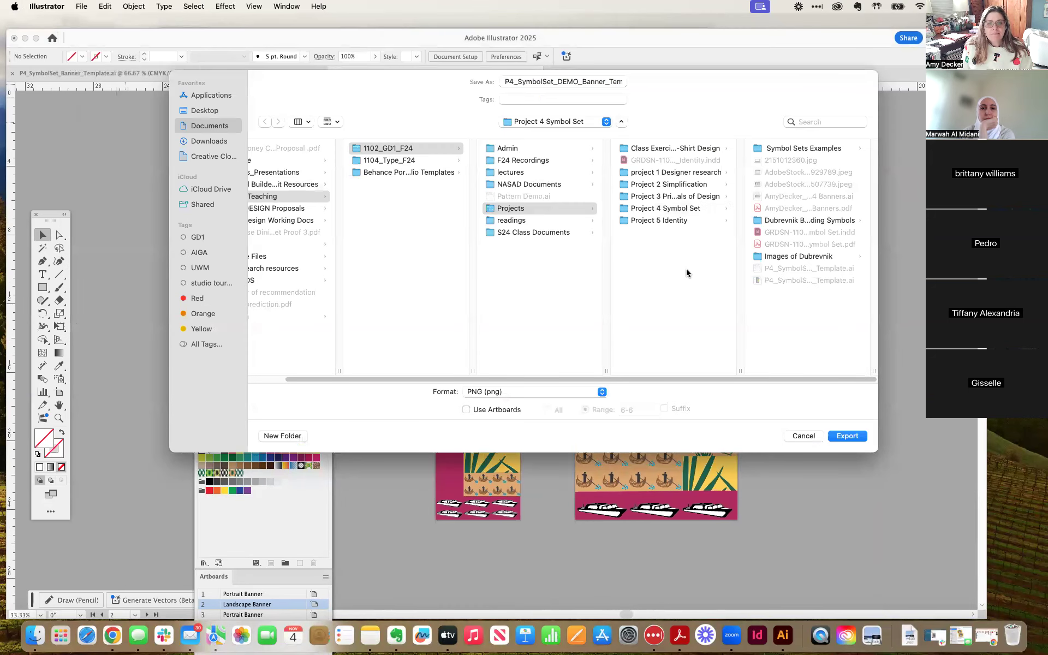
click(204, 110)
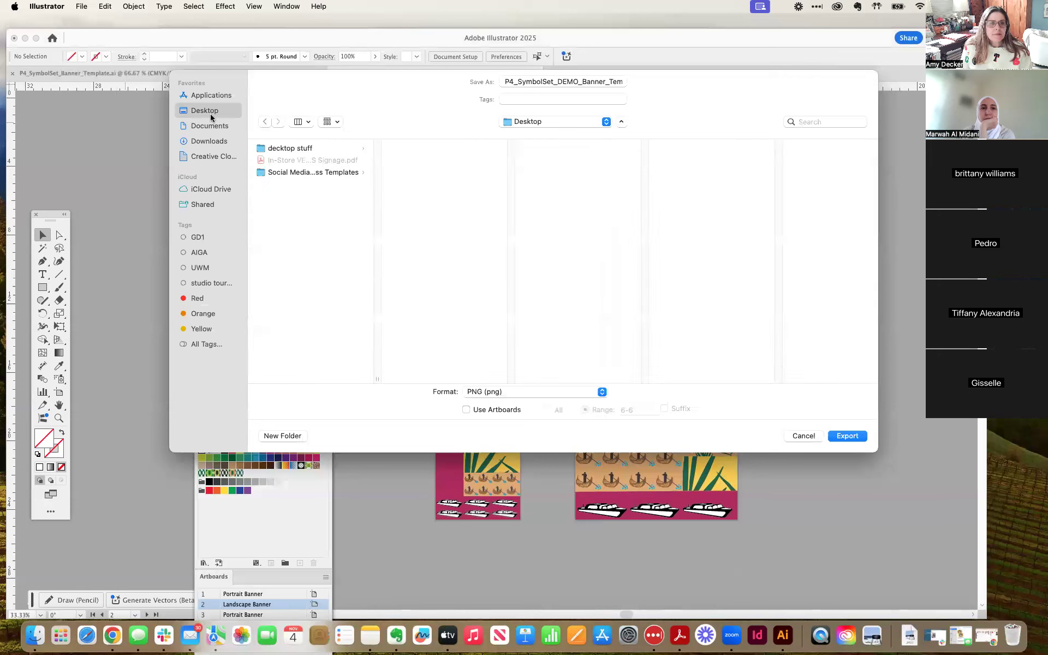
Export all artboards as an Adobe PDF using the [Smallest File Size (PDF 1.6)] preset
click(485, 393)
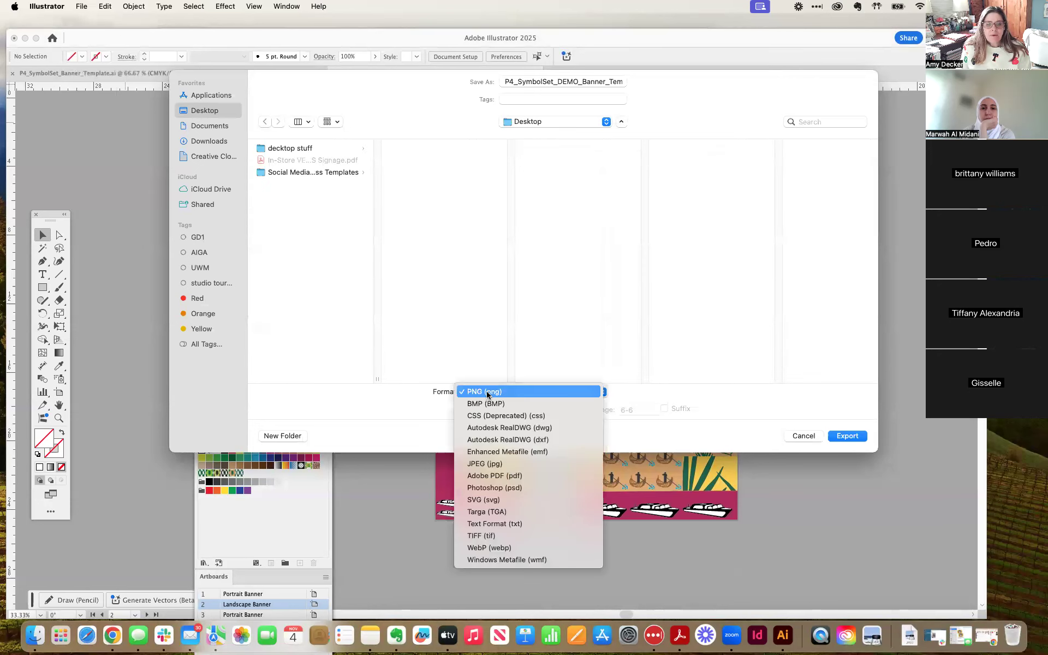
click(509, 477)
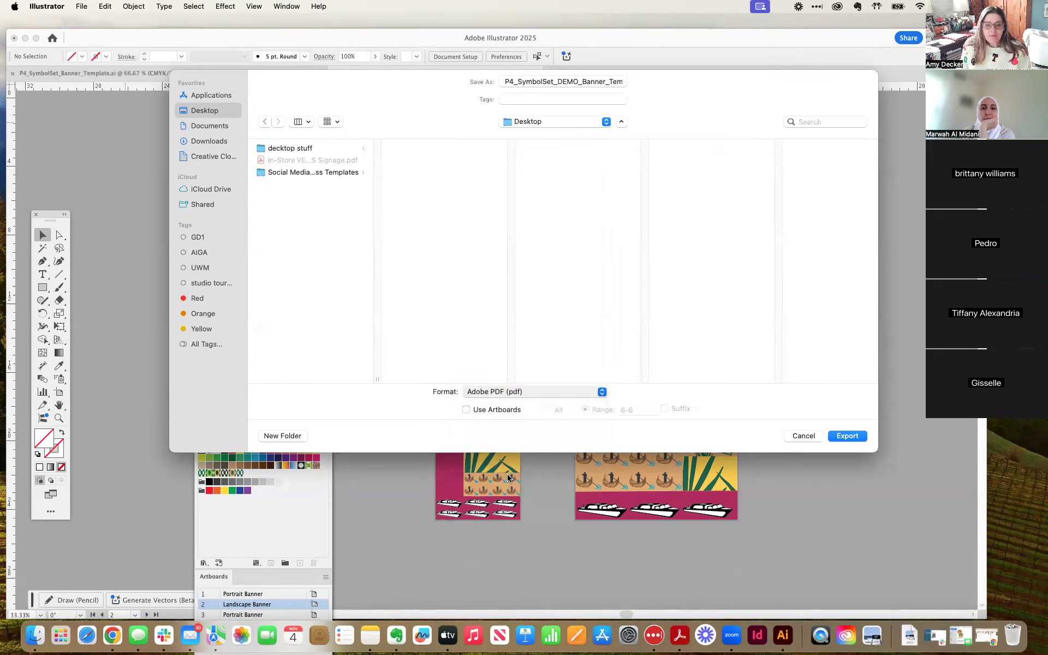
click(557, 413)
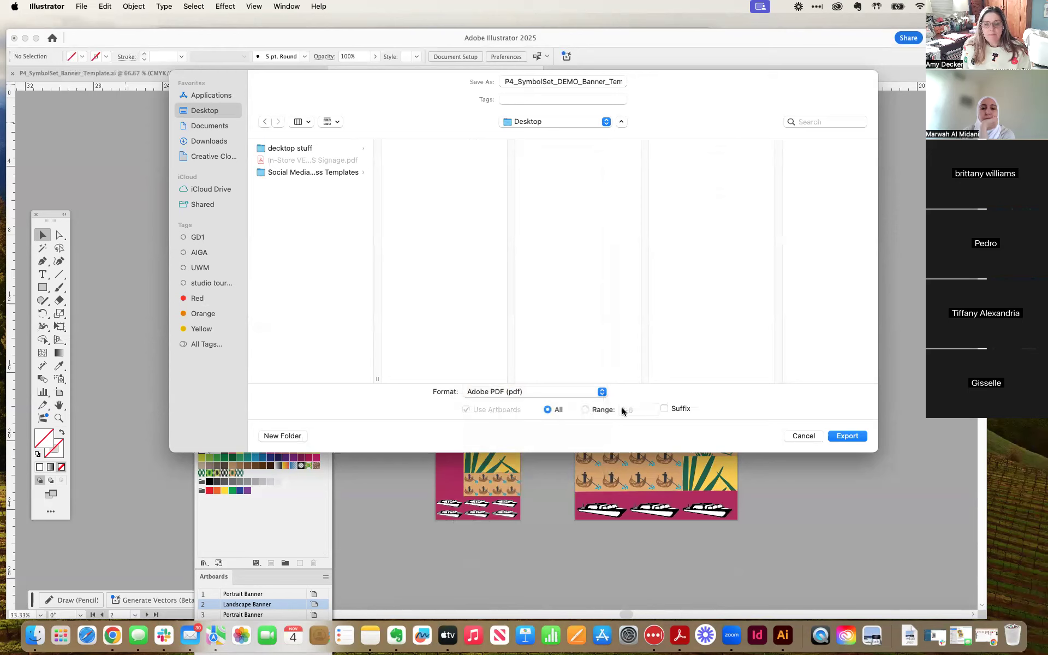
click(847, 436)
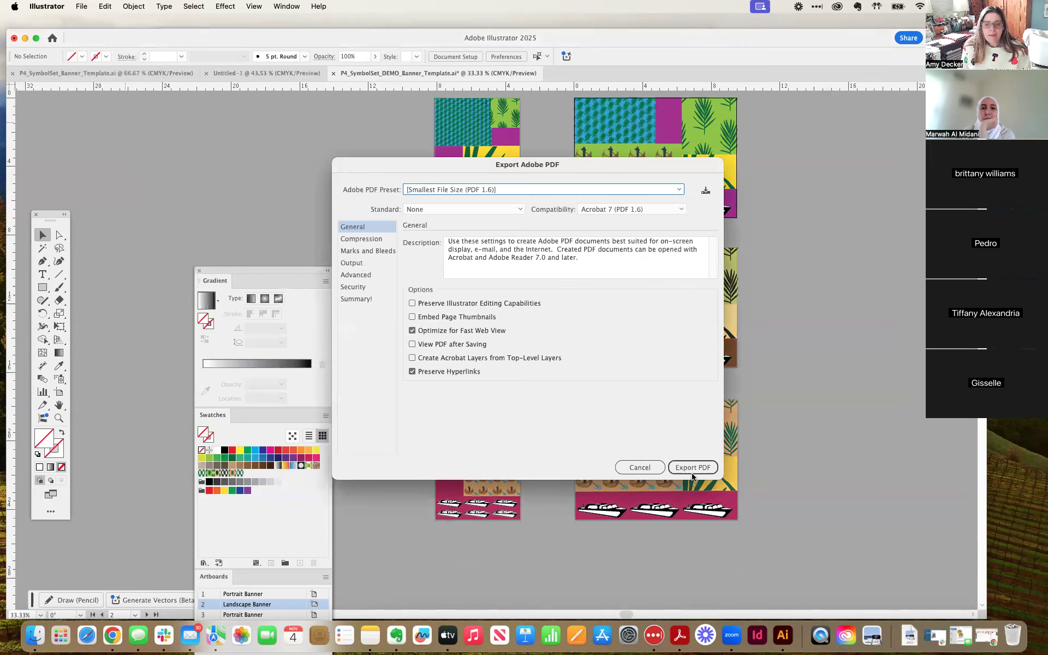
click(684, 467)
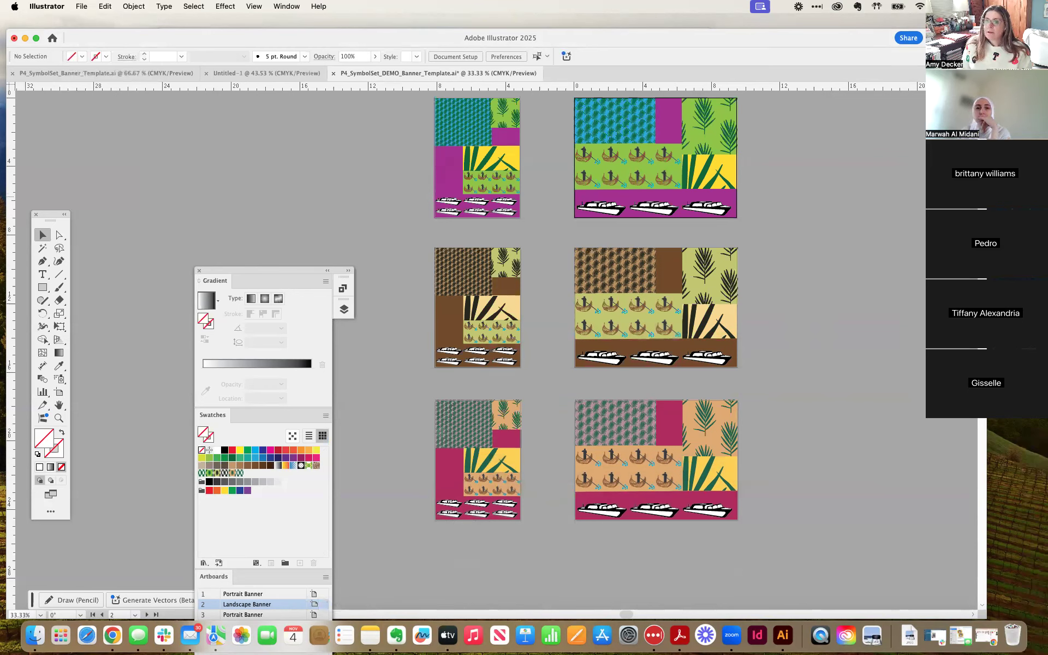
Switch to Chrome and open mural.co in a new tab
mouse_move(729, 34)
mouse_down()
mouse_move(768, 225)
mouse_move(745, 19)
mouse_up()
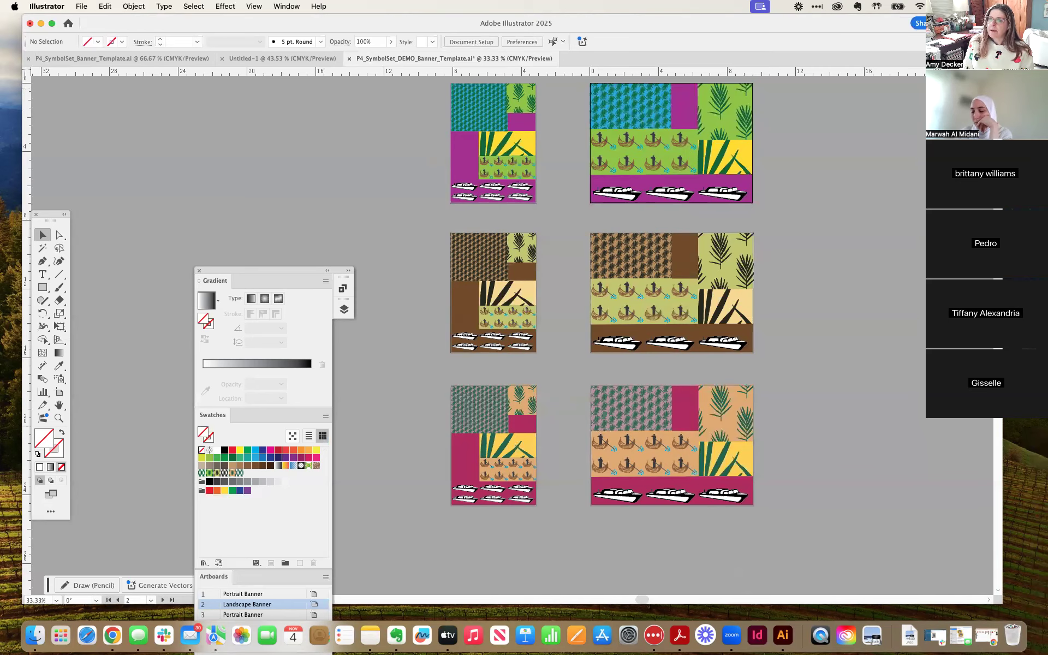
drag(5, 61, 59, 16)
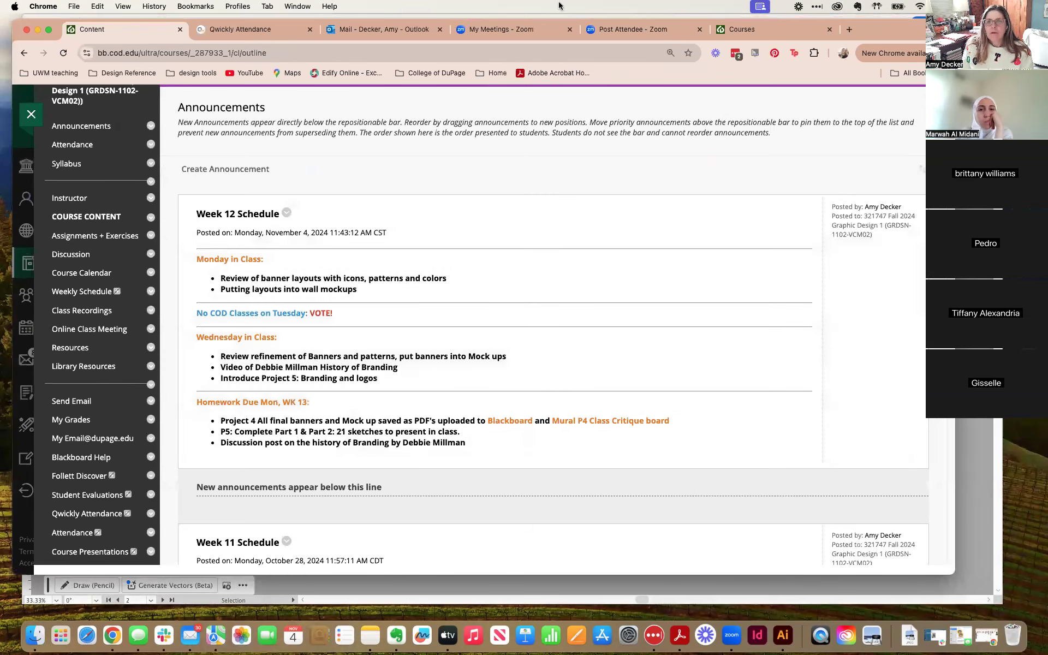
click(850, 30)
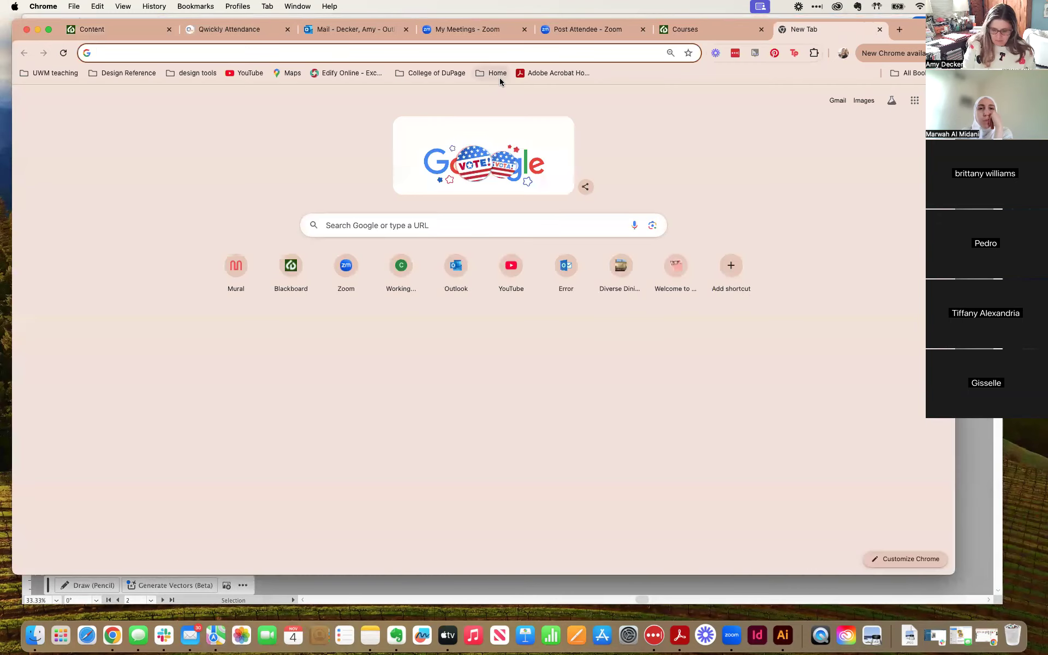
text(mural.co)
key(Return)
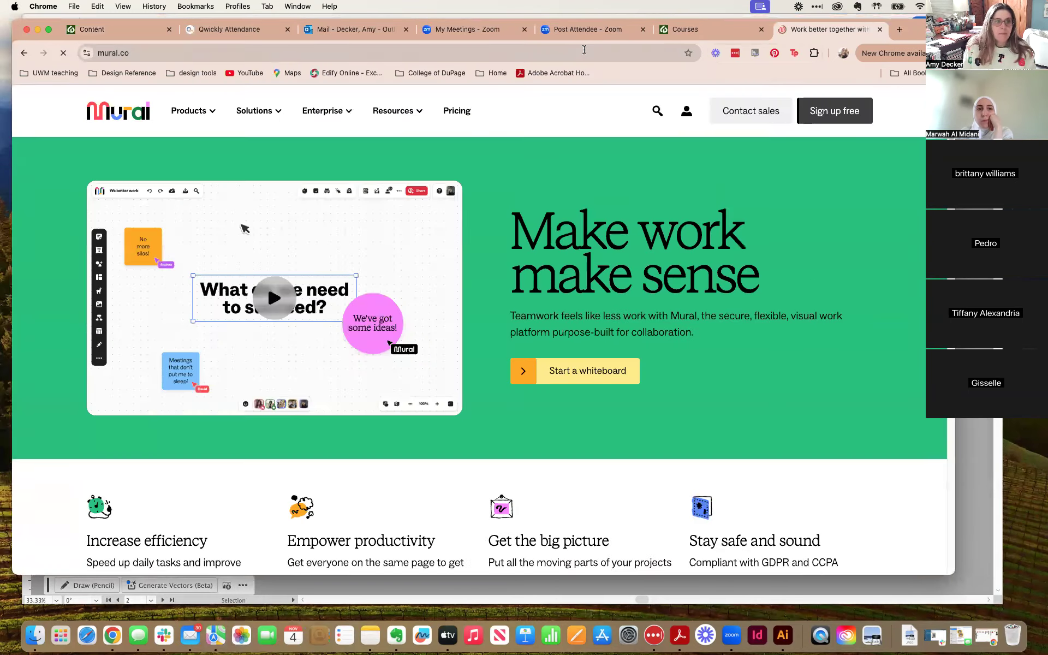
Enter the Mural account and open a blank BENTO BOX PROCESS MURAL from the P4 Symbol Sets folder of the F24 Graphic Design 1 room
click(687, 113)
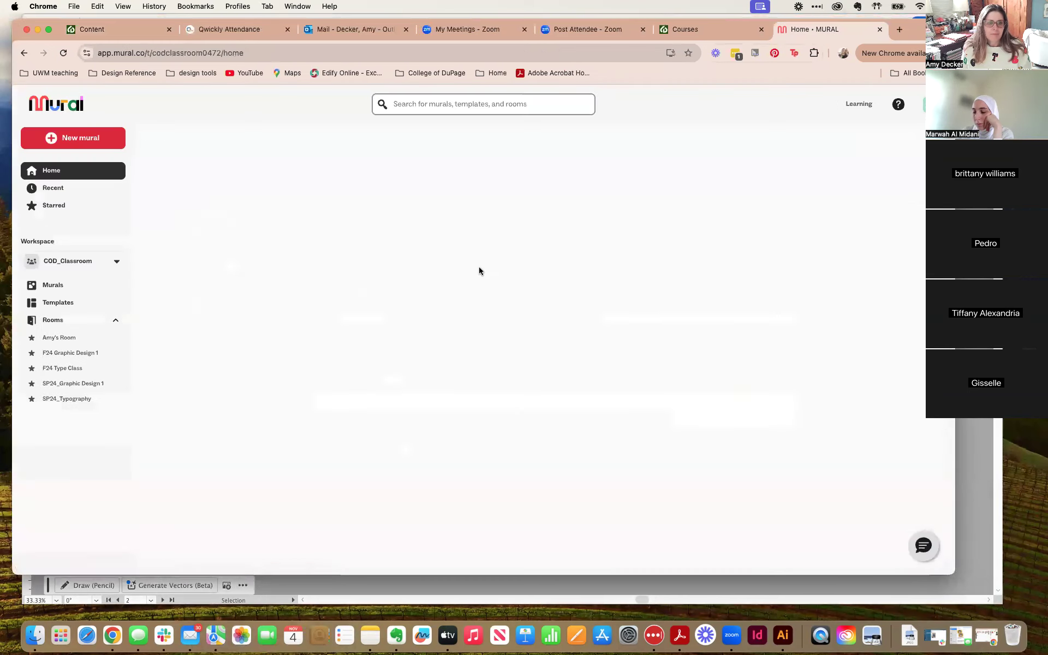
click(72, 354)
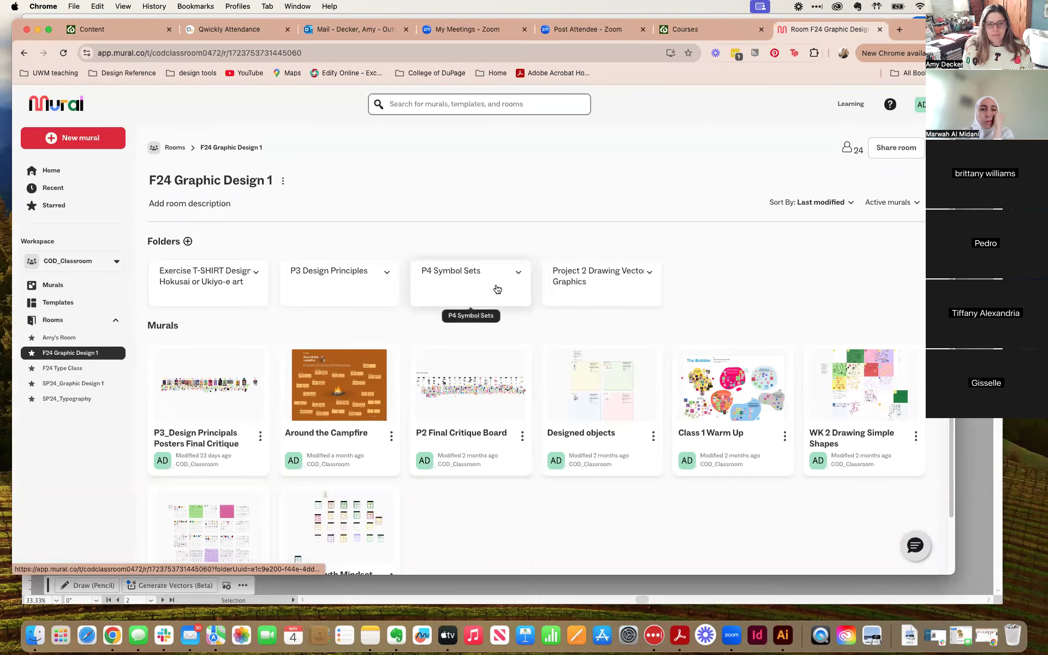
click(516, 284)
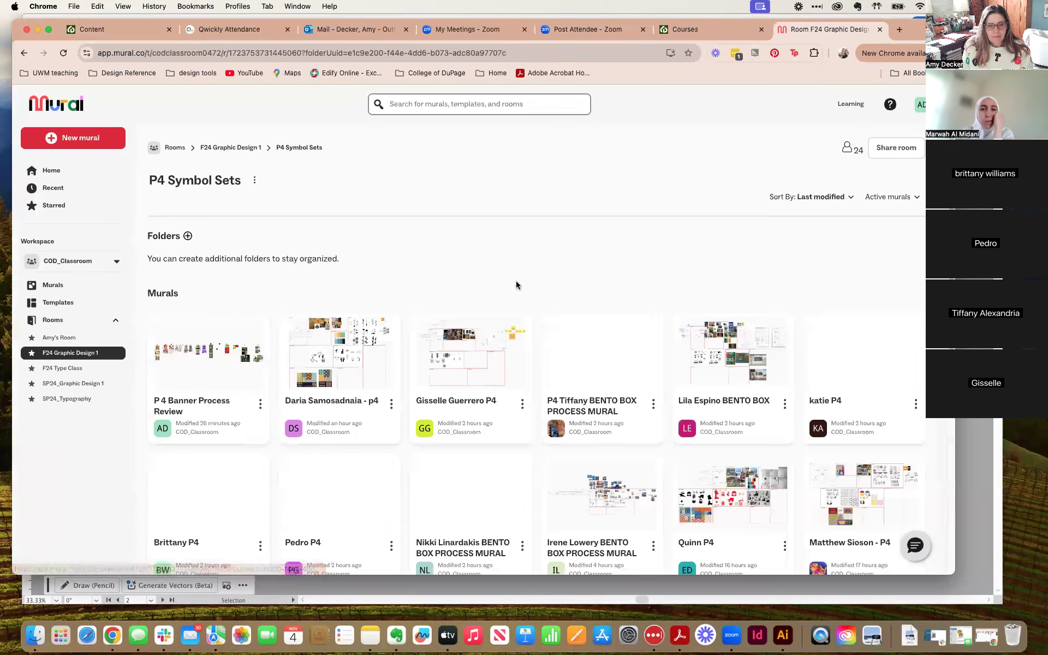
scroll(535, 281, down, 6)
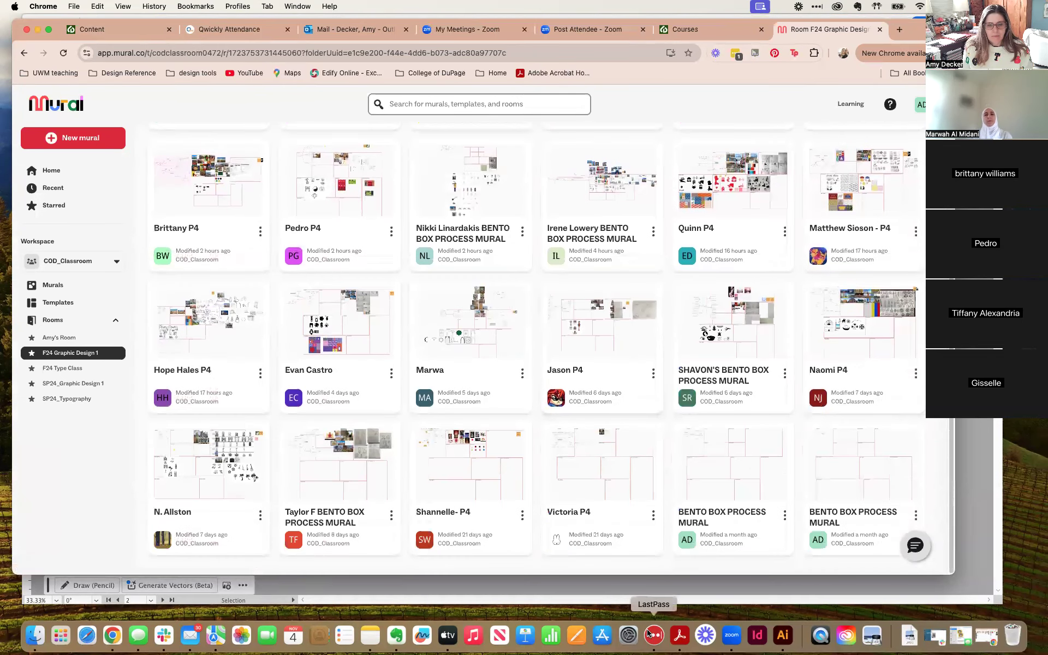
click(722, 478)
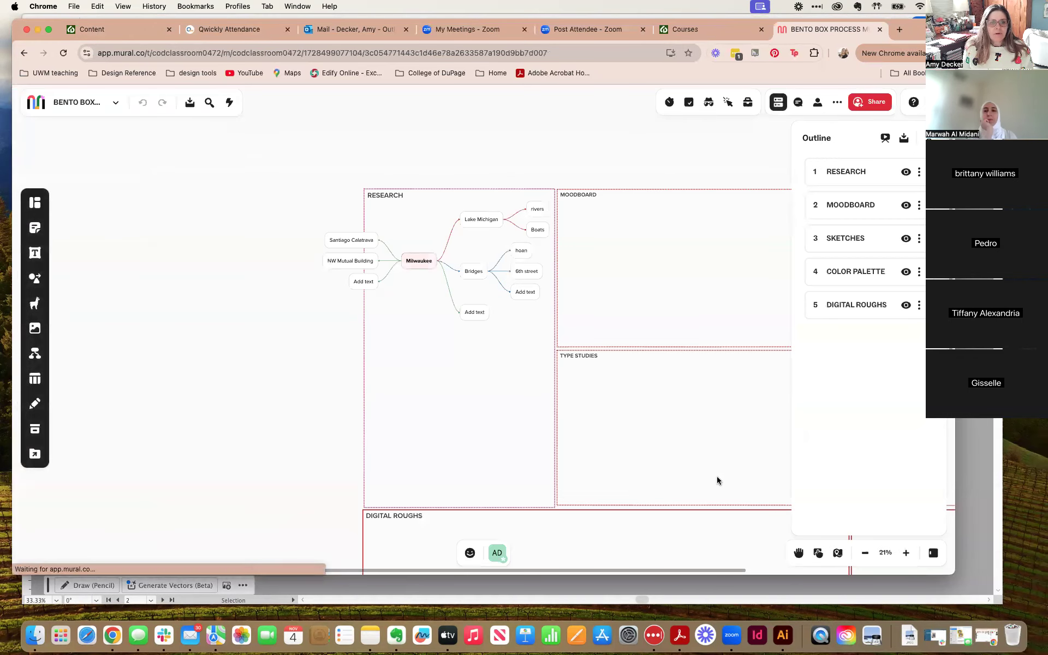
Import P4_SymbolSet_DEMO_Banner_Template.pdf from the Desktop into the mural's Refinements area
drag(206, 287, 32, 215)
mouse_move(455, 278)
mouse_down()
mouse_move(430, 289)
mouse_move(456, 282)
mouse_up()
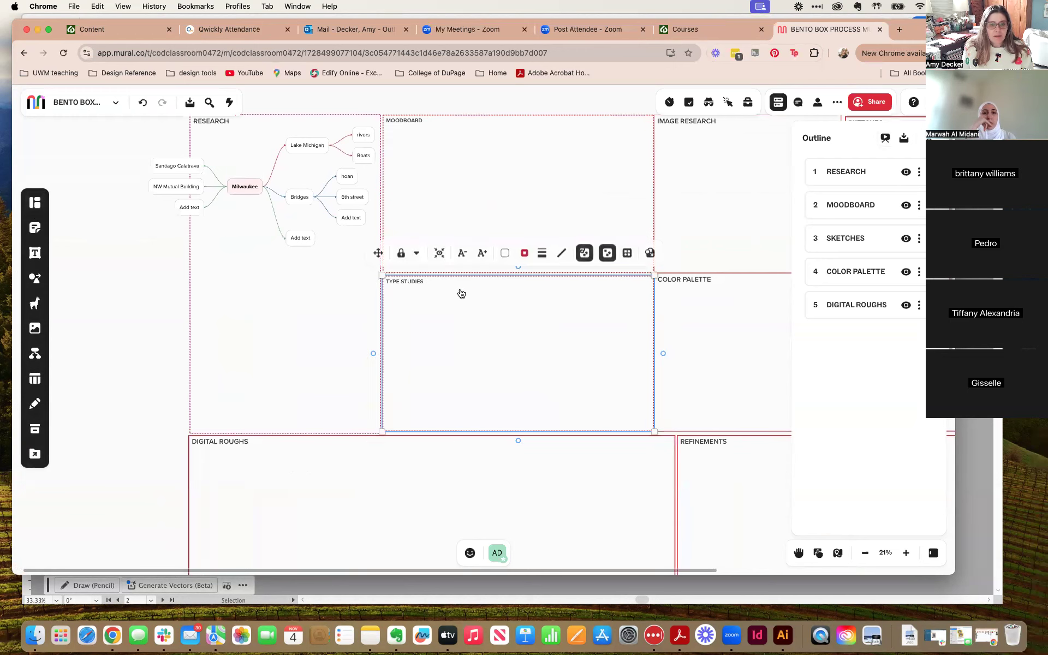
click(253, 353)
drag(253, 353, 133, 142)
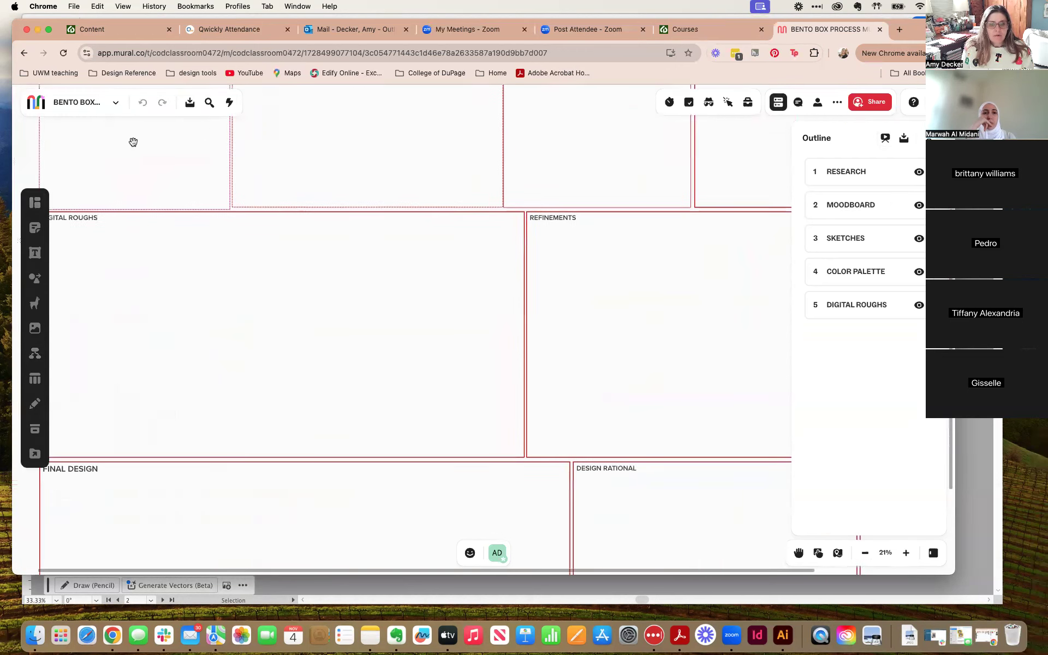
drag(662, 428, 433, 435)
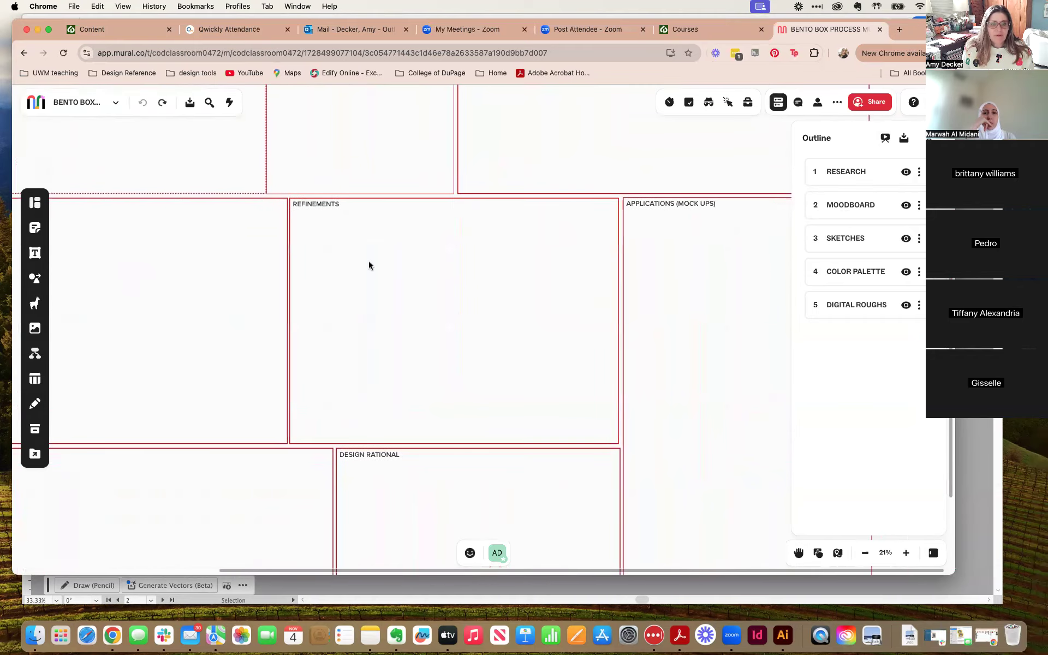
click(33, 326)
click(118, 338)
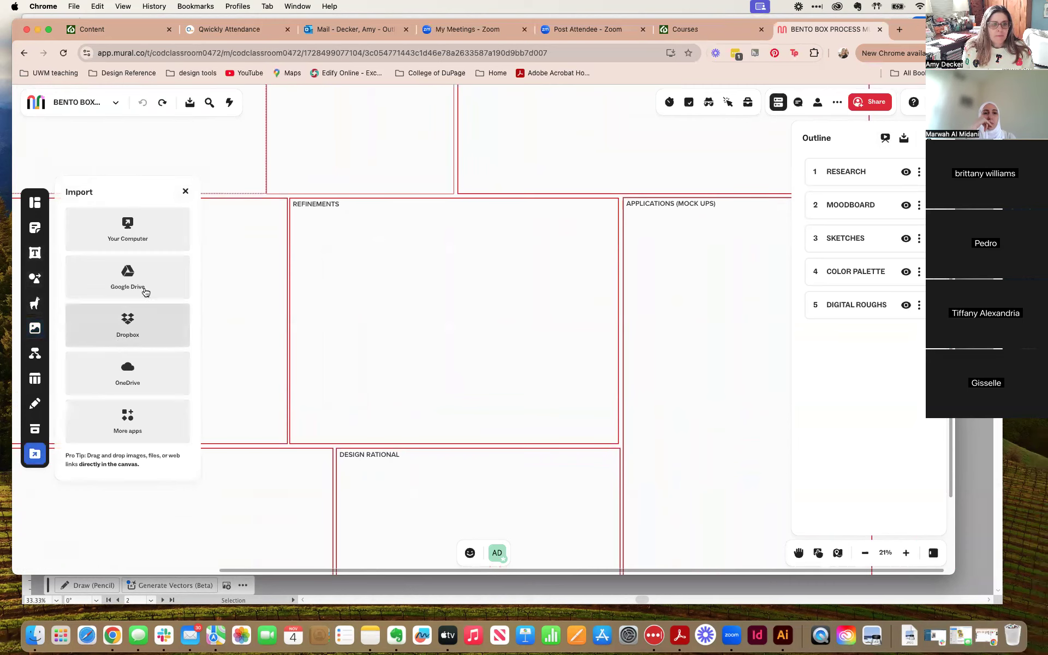
click(142, 239)
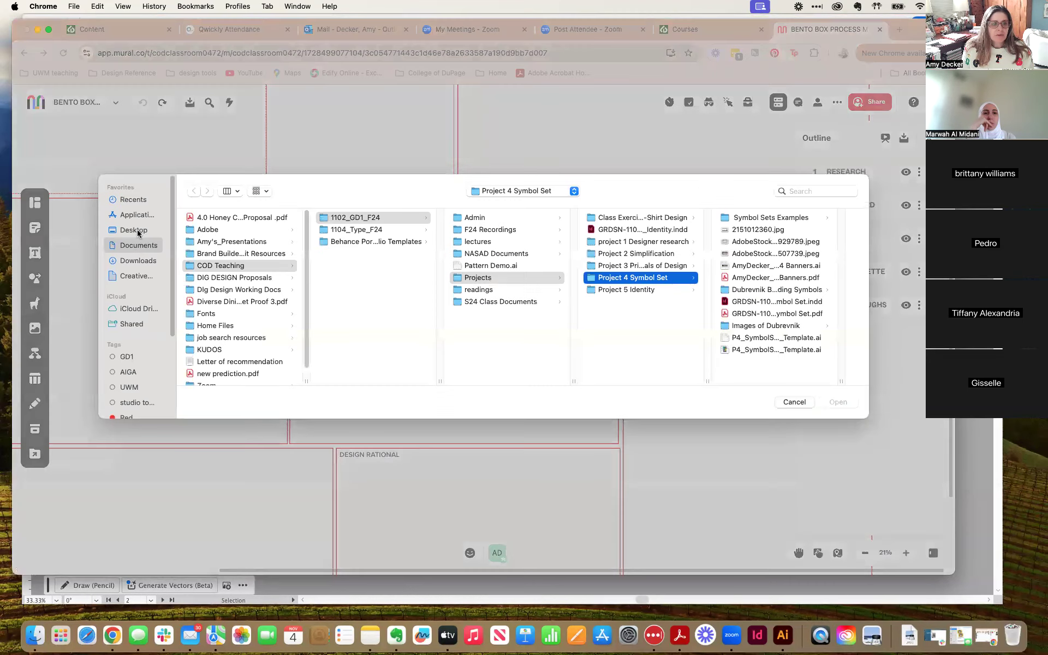
click(139, 231)
click(213, 242)
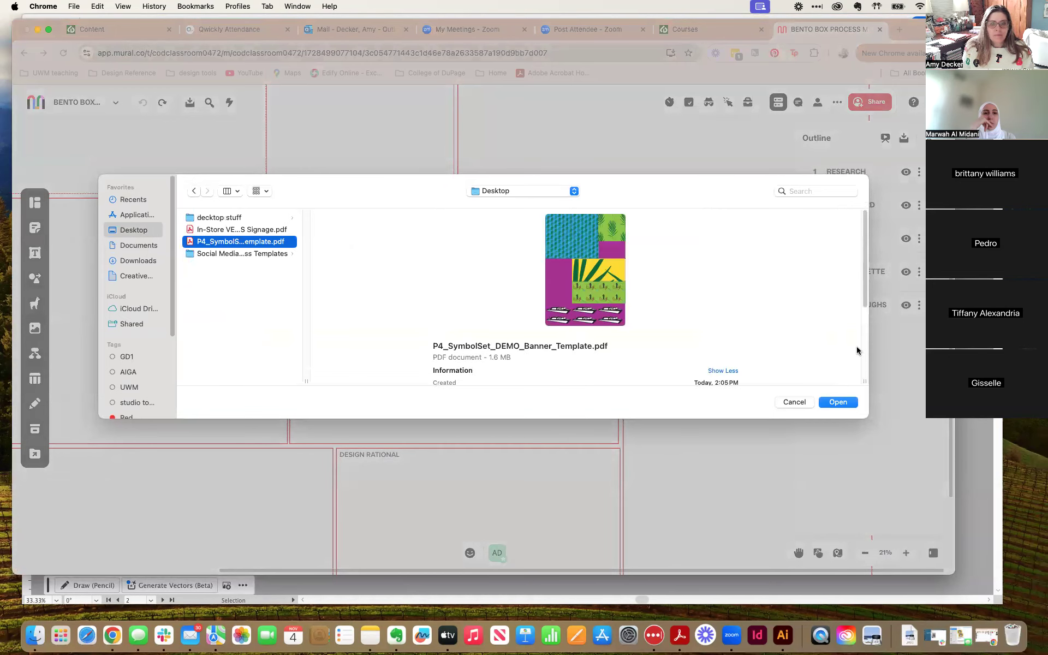
click(839, 405)
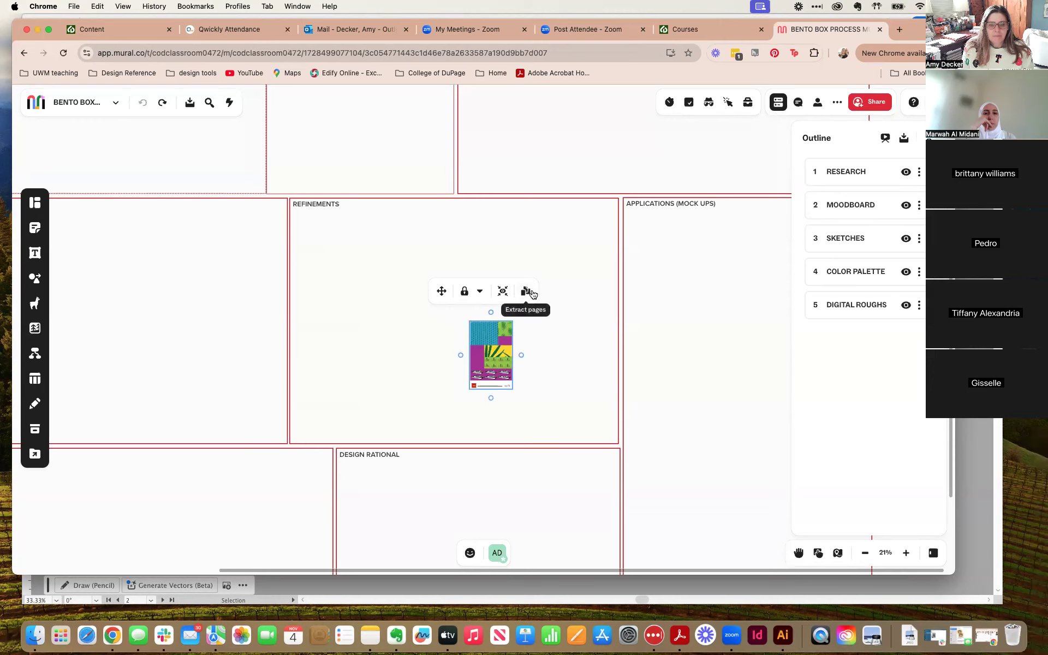
Extract the imported PDF's pages as separate images and delete the original PDF from the mural
click(529, 292)
click(762, 315)
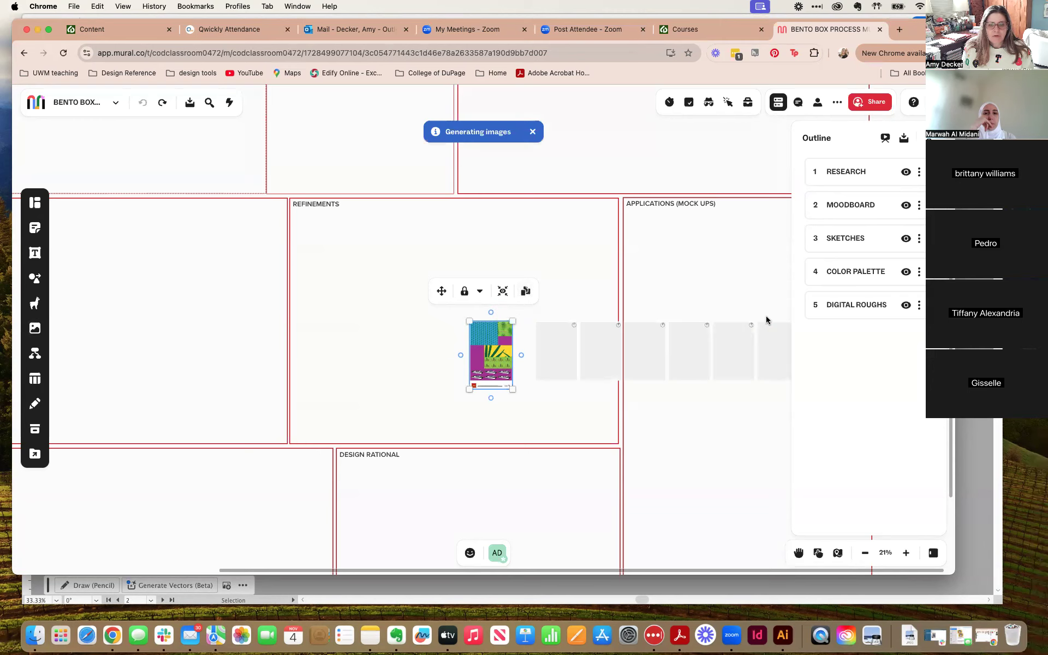
drag(539, 255, 444, 172)
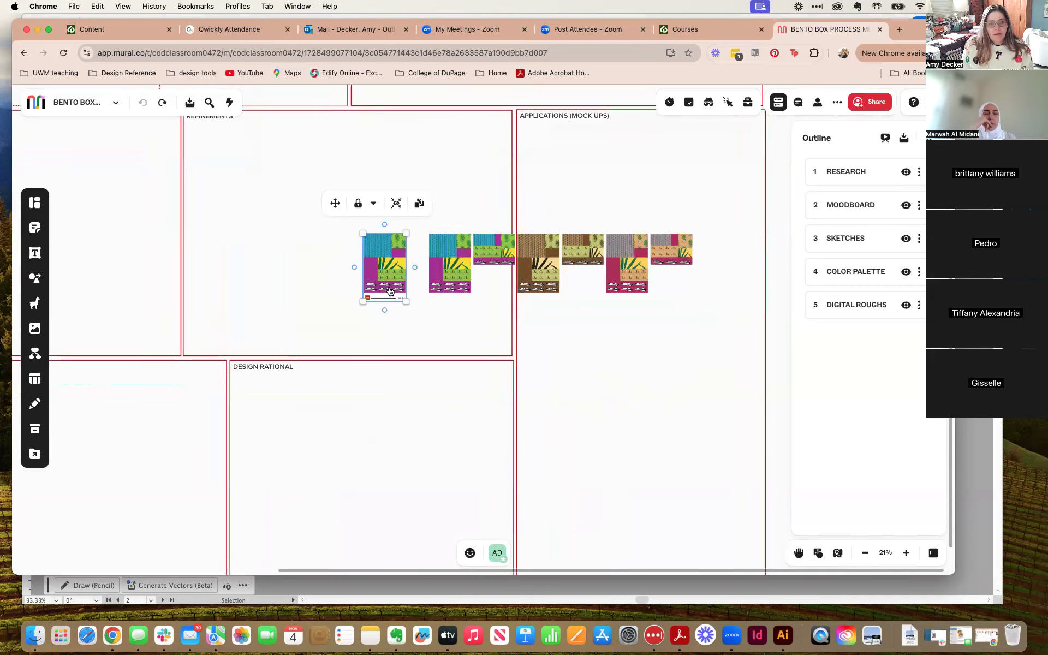
key(BackSpace)
Select all six extracted banner images and move them together inside the Refinements frame
click(444, 264)
shift+click(497, 255)
shift+click(538, 252)
shift+click(579, 248)
shift+click(620, 254)
shift+click(664, 251)
drag(664, 251, 448, 149)
click(436, 241)
drag(402, 239, 531, 326)
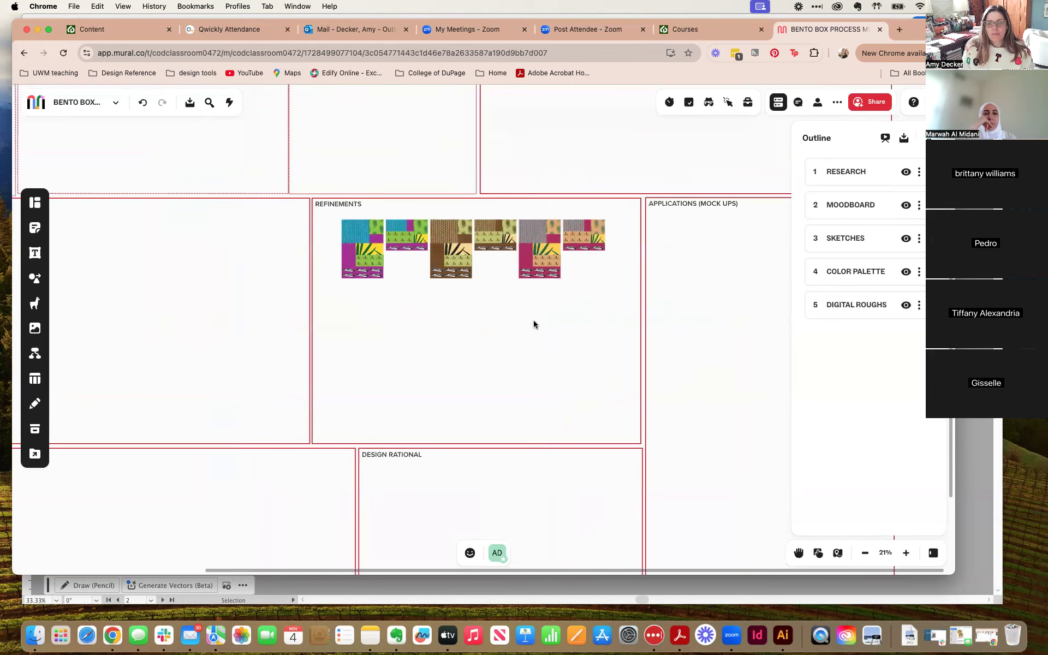
scroll(539, 326, up, 5)
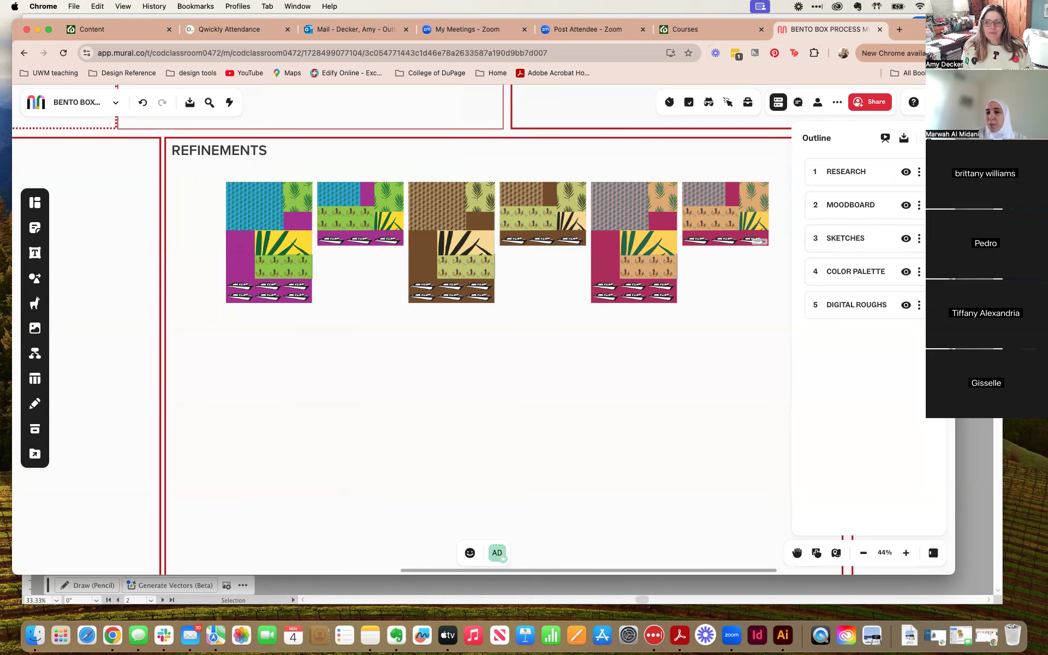
Switch back to Illustrator and examine the top row of blue, green and purple banners at 100%
click(976, 273)
scroll(863, 268, up, 2)
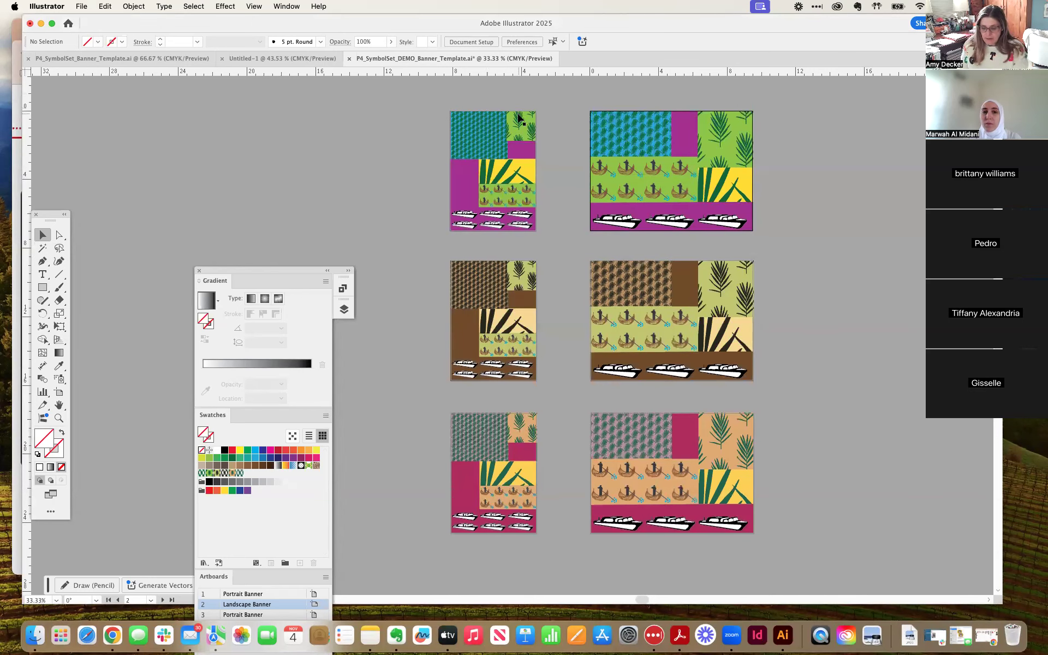
key(super+equal)
key(super+equal)
key(super+equal)
mouse_move(625, 144)
mouse_down()
mouse_move(539, 564)
mouse_move(458, 601)
mouse_move(341, 576)
mouse_move(363, 570)
mouse_up()
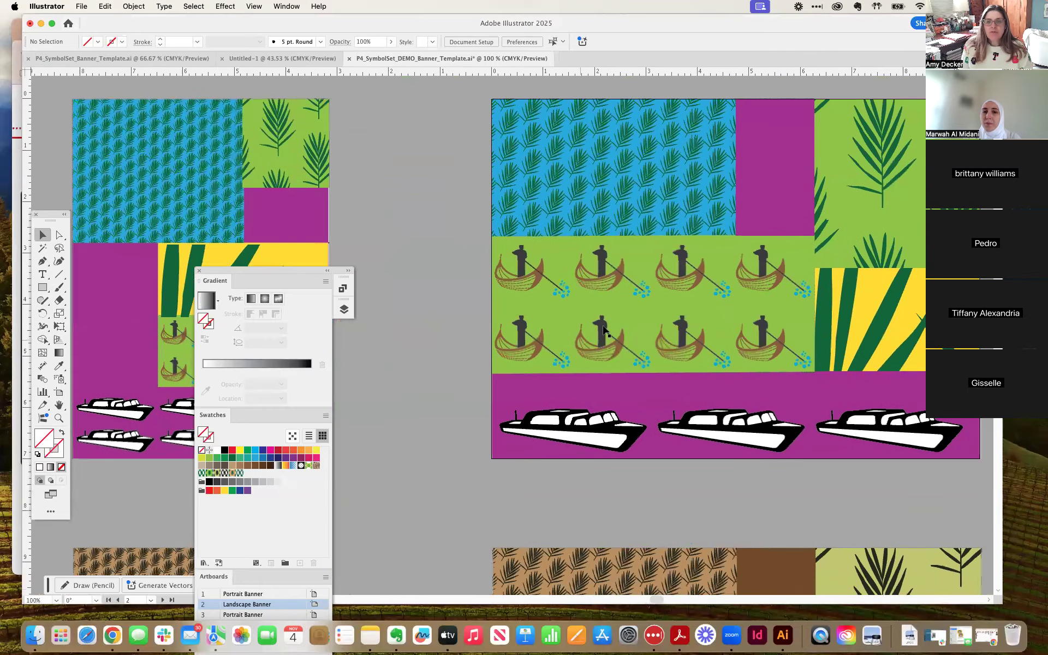
Show the library's color themes beside the first-row landscape banner and close the gradient and swatch panel group
click(635, 203)
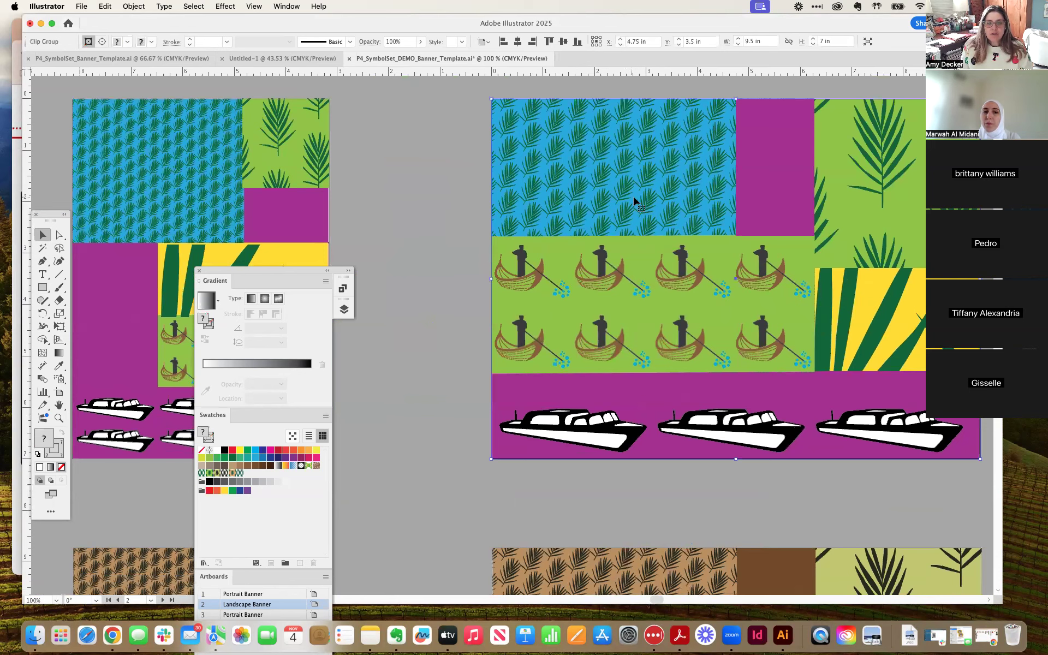
click(452, 187)
click(285, 6)
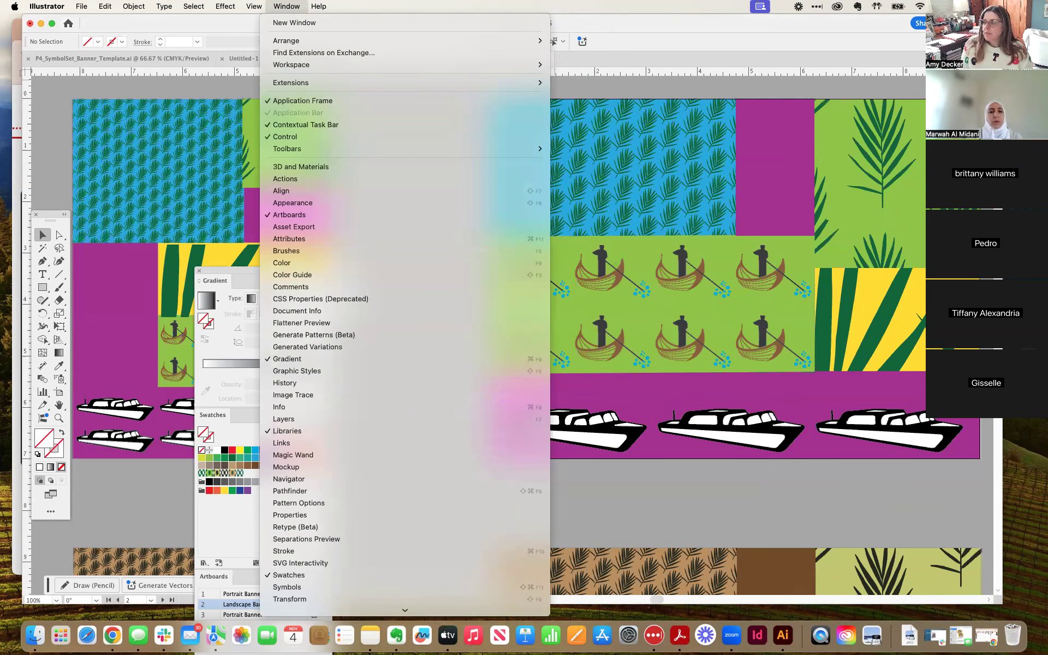
click(515, 88)
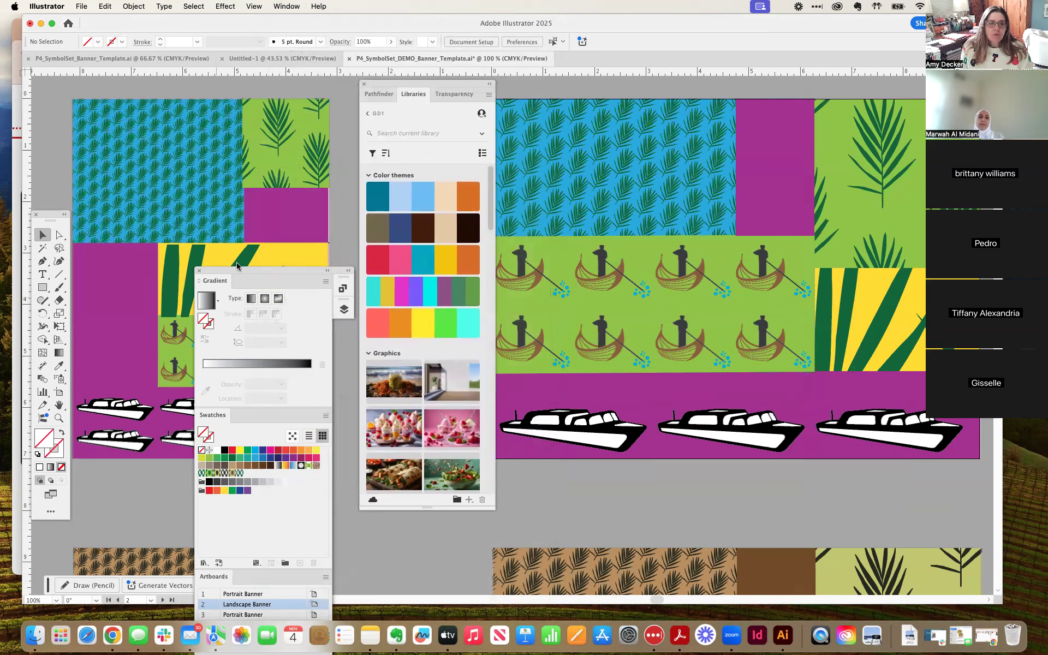
click(199, 270)
mouse_move(414, 86)
mouse_down()
mouse_move(397, 91)
mouse_move(411, 86)
mouse_up()
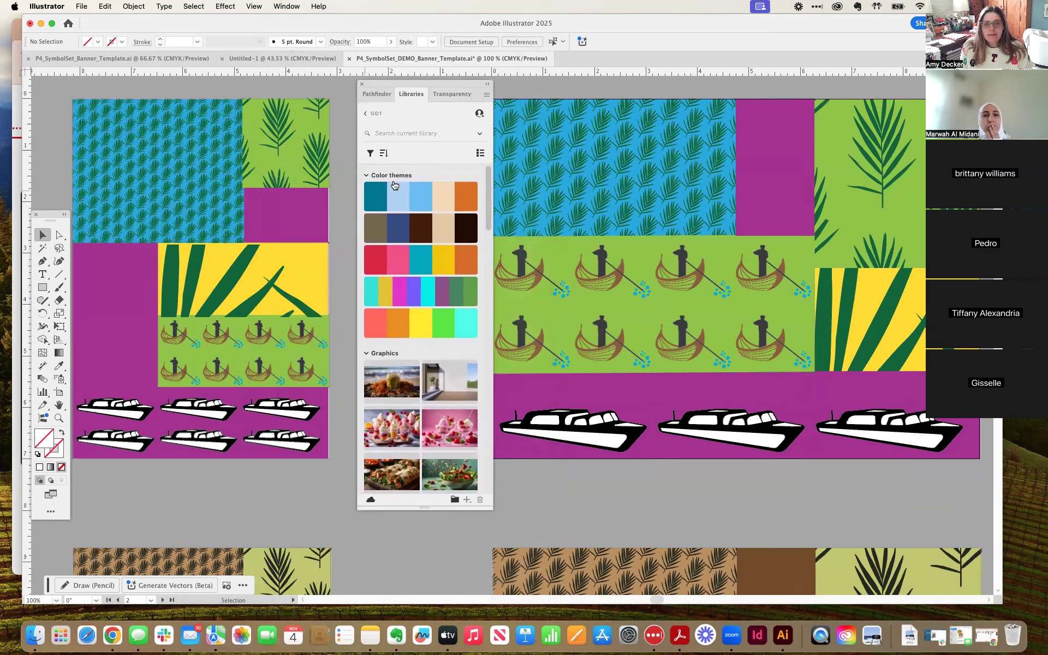
Recolor the first-row landscape banner's purple rectangle and purple boat band with the pink of the Copy of INSTAGRAM-02 theme
click(553, 199)
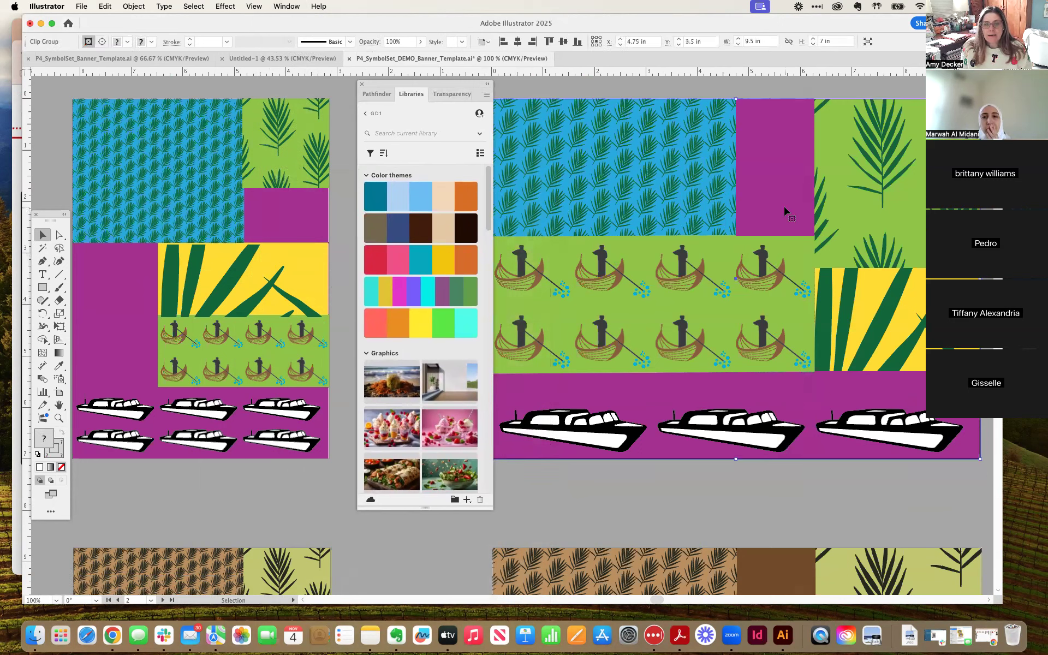
click(59, 235)
click(310, 97)
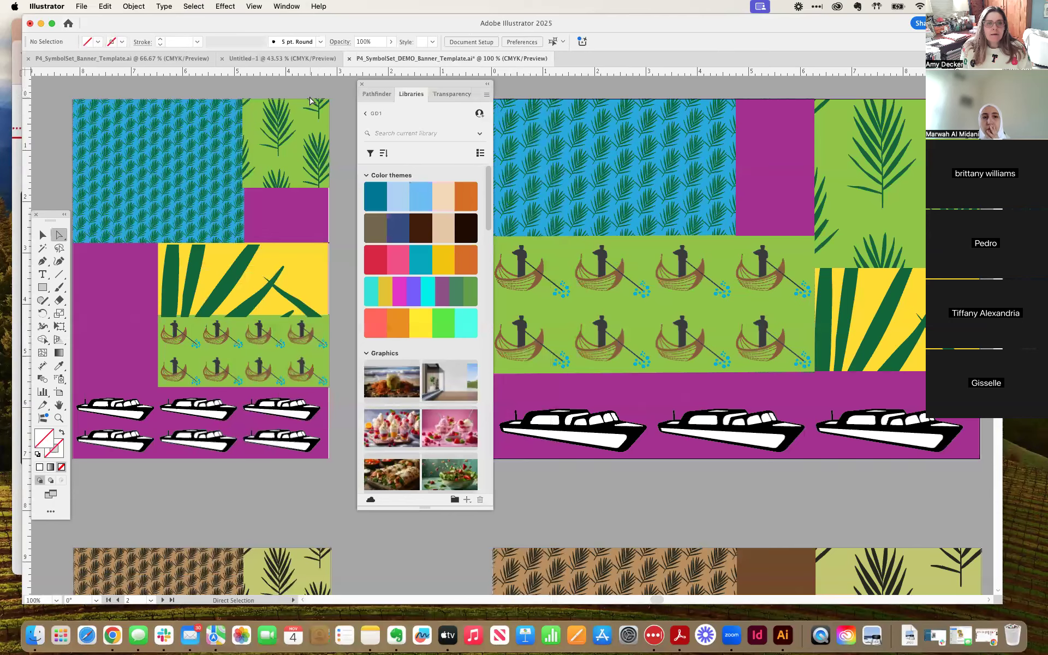
click(773, 155)
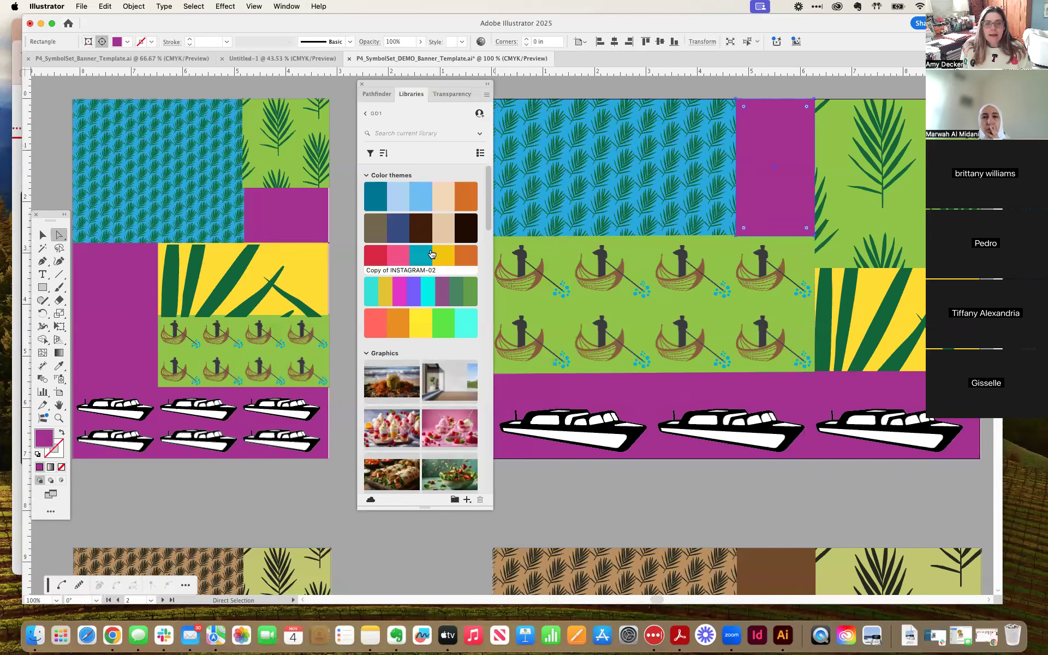
click(399, 256)
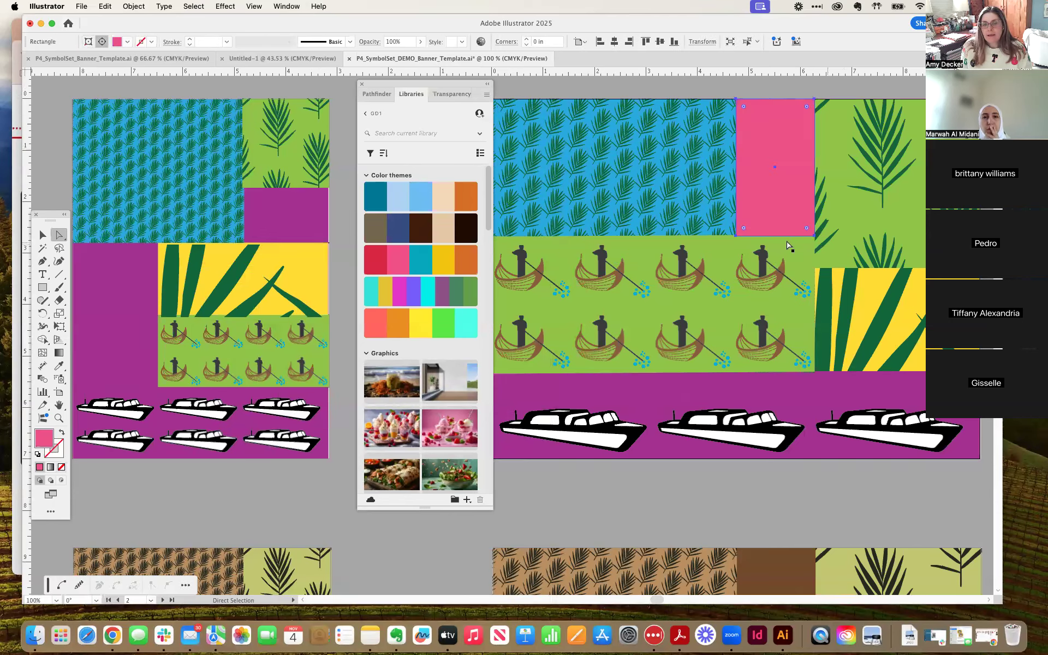
click(843, 408)
click(398, 261)
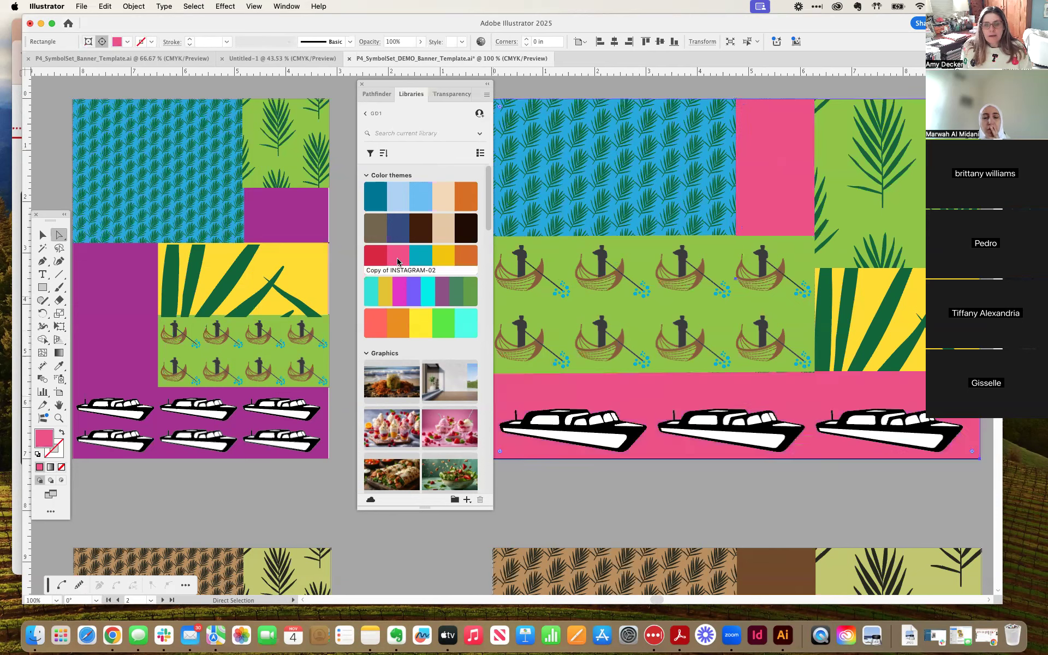
Try filling the first-row landscape banner's green palm-leaf rectangle with the yellow of the Copy of INSTAGRAM-02 theme, and undo it
click(812, 268)
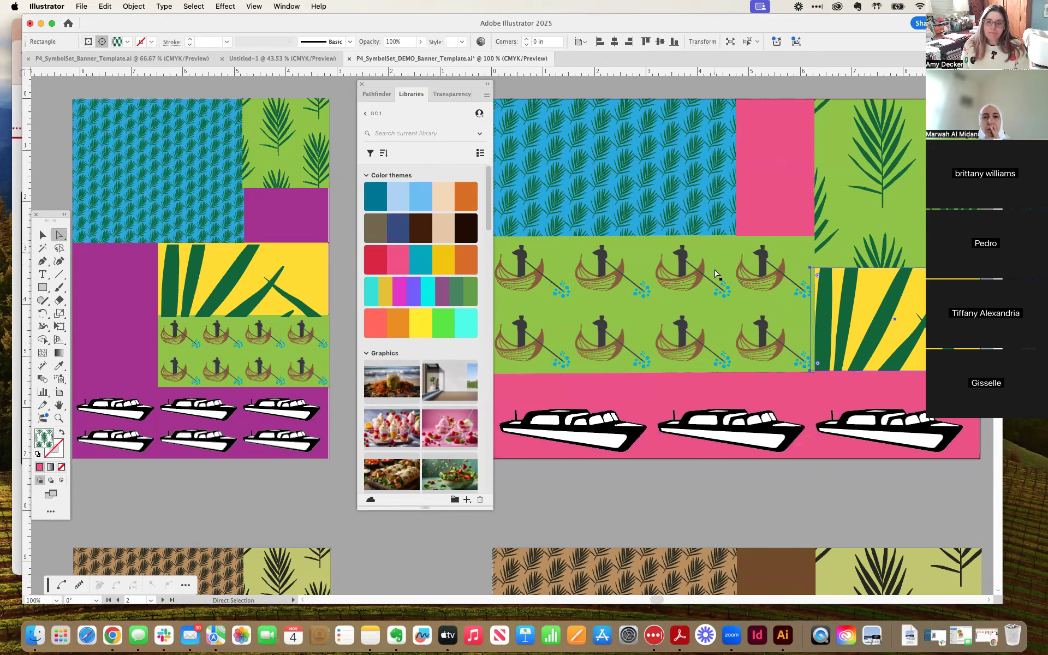
click(891, 190)
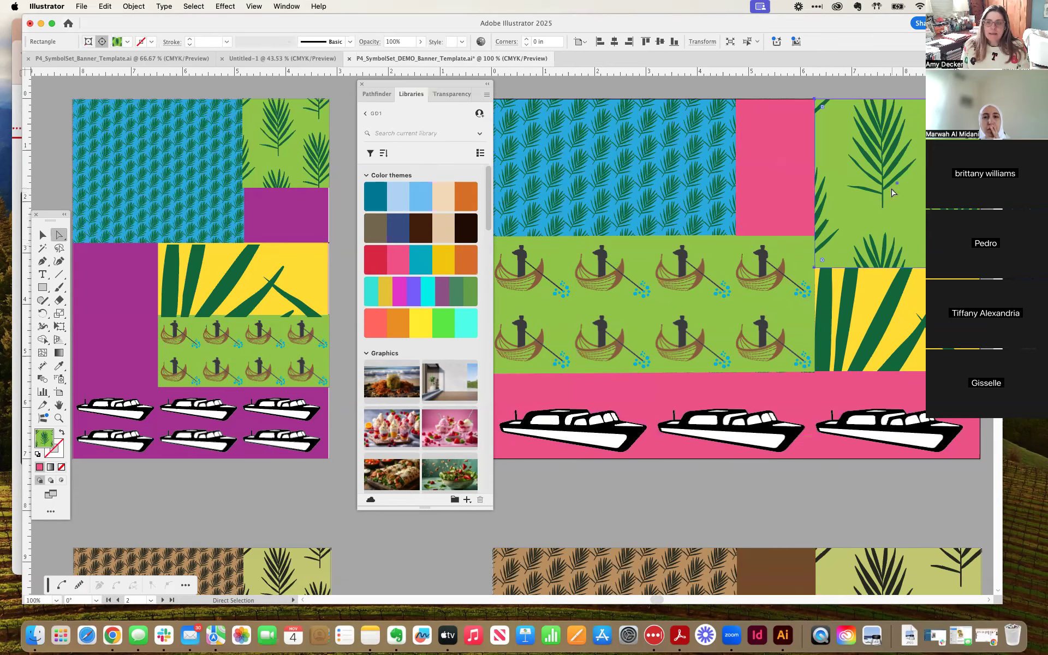
click(453, 264)
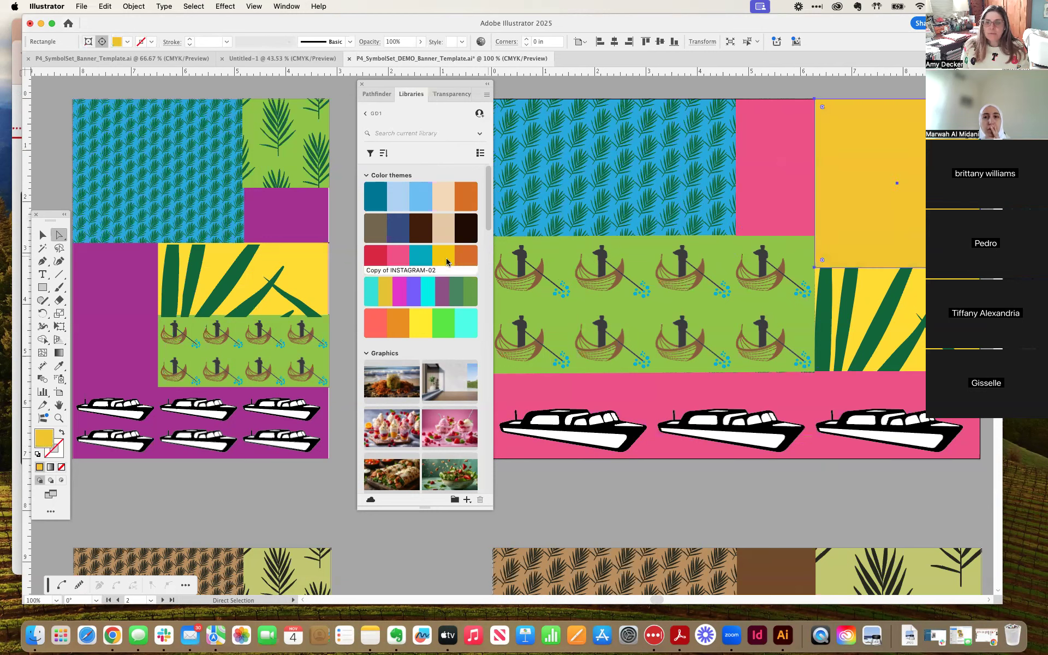
key(super+z)
key(super+z)
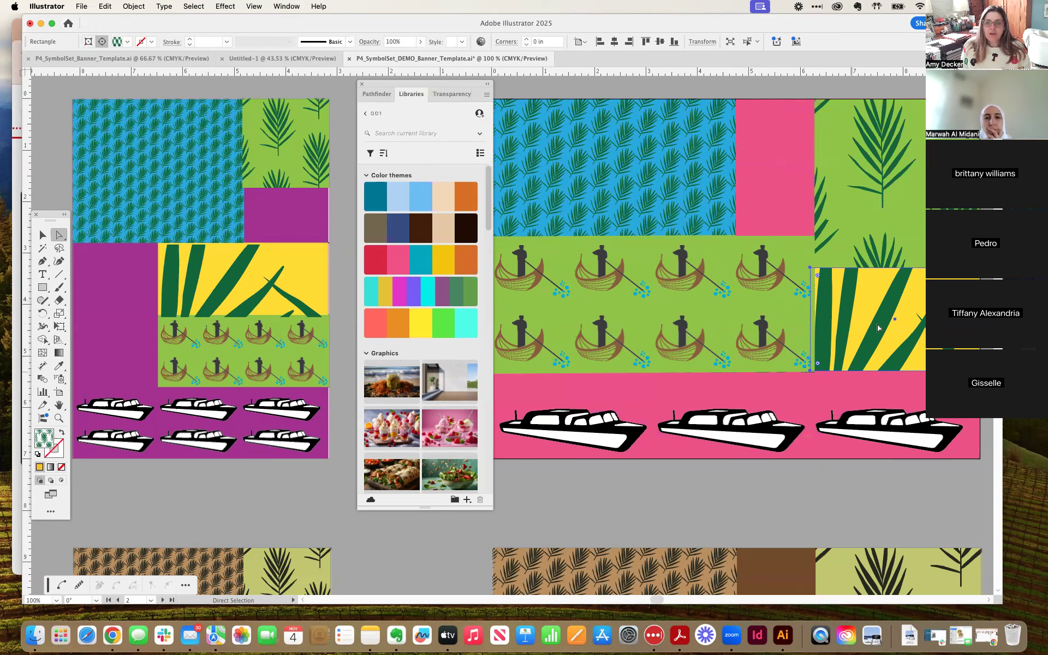
Try to shift the green palm-leaf rectangle of the first-row landscape banner sideways, and undo the move
key(super+minus)
key(super+minus)
key(super+minus)
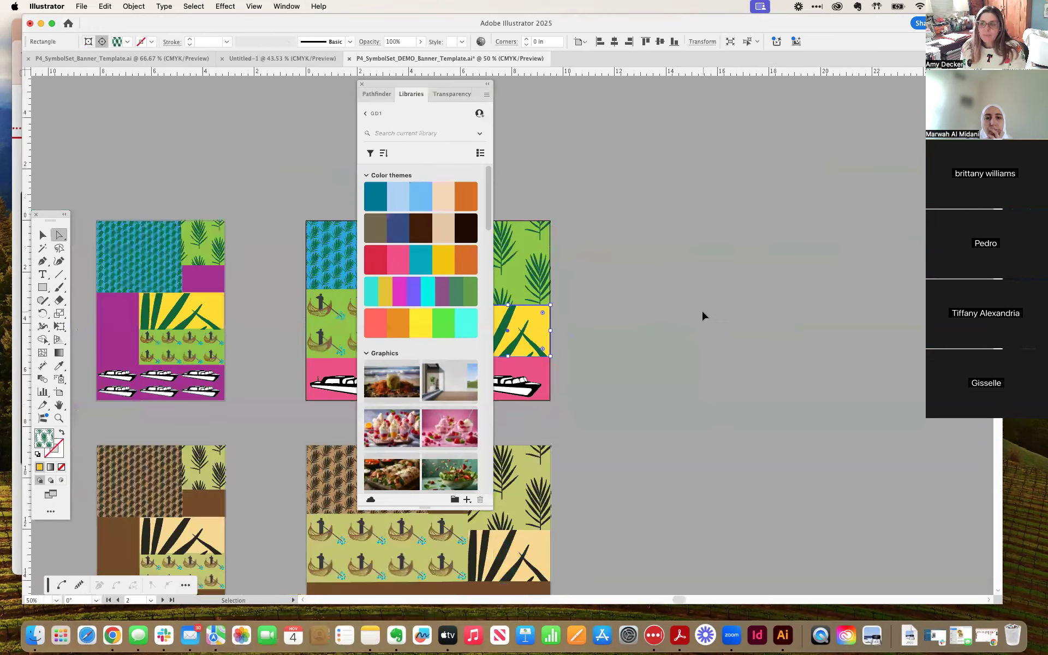
drag(635, 308, 1001, 150)
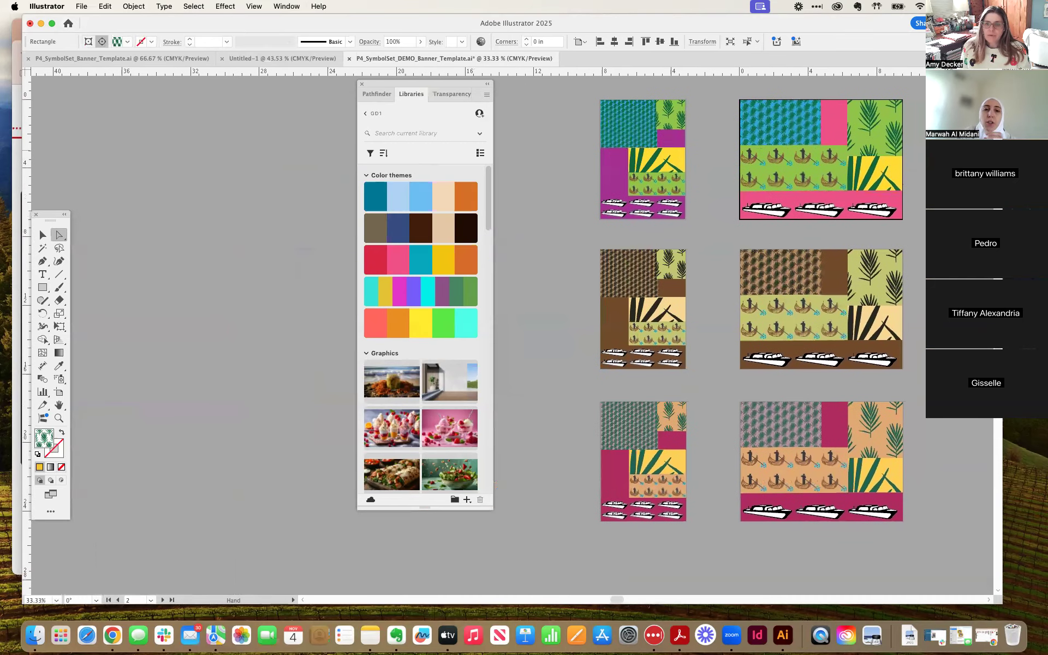
click(523, 127)
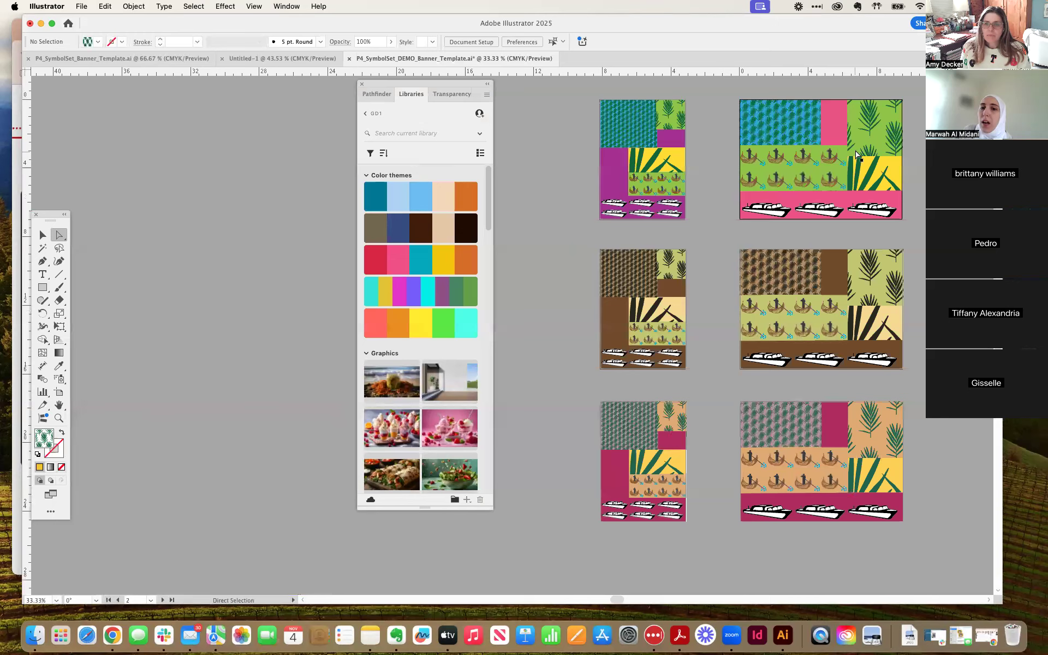
click(900, 143)
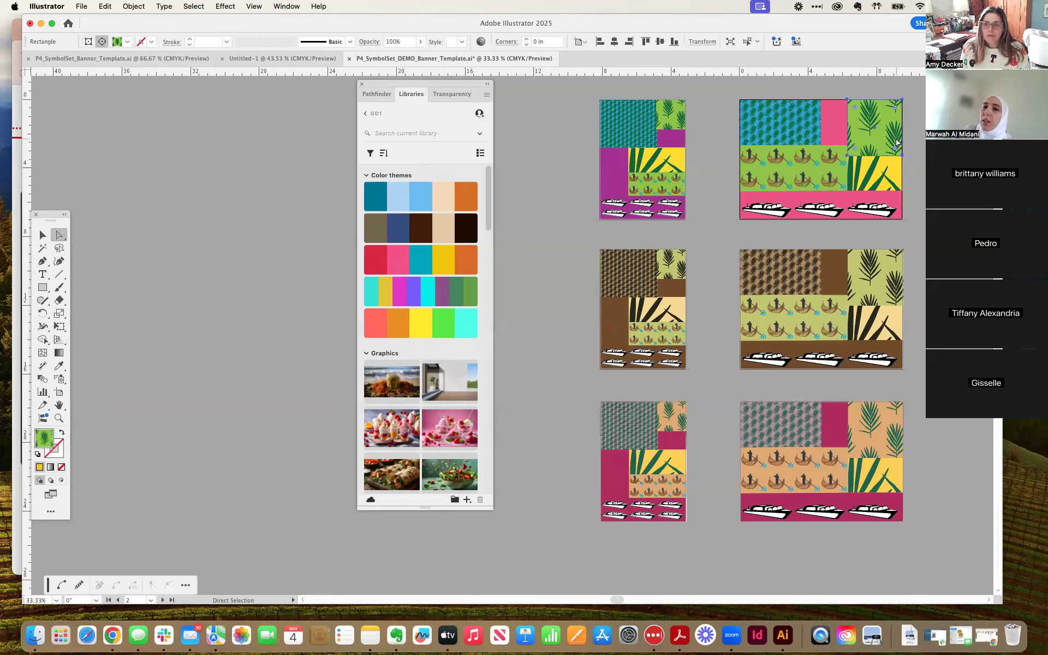
key(super+equal)
key(super+equal)
key(super+equal)
key(super+equal)
drag(682, 297, 781, 231)
drag(569, 252, 616, 248)
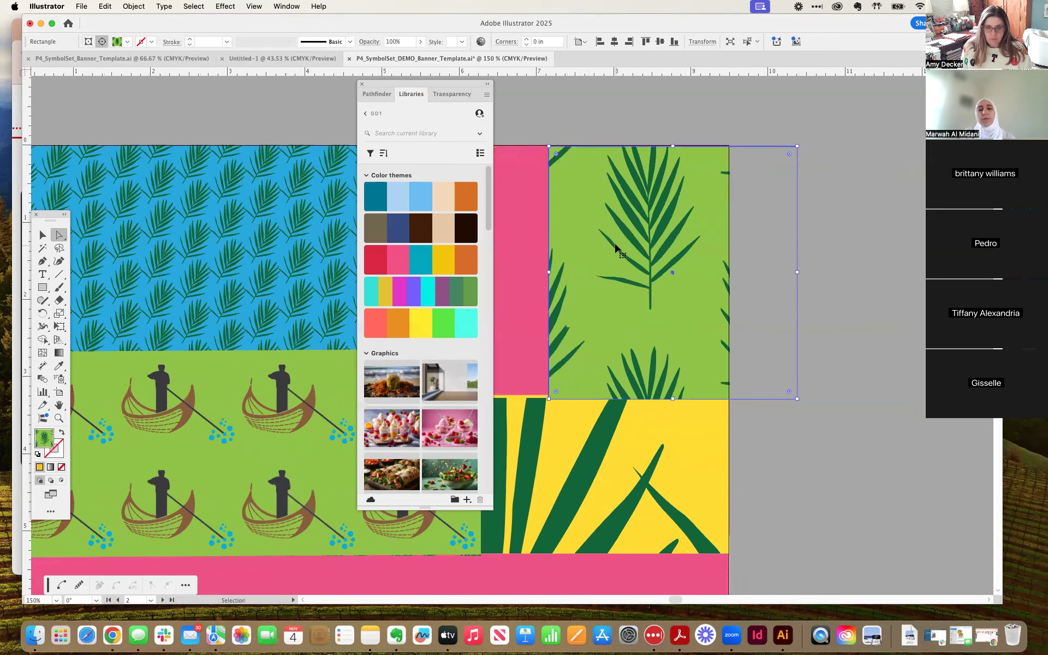
key(super+z)
Select the first-row green palm-leaf rectangle and bring the document's swatches back into view next to the library color themes
key(super+minus)
key(super+minus)
drag(688, 286, 882, 135)
click(704, 175)
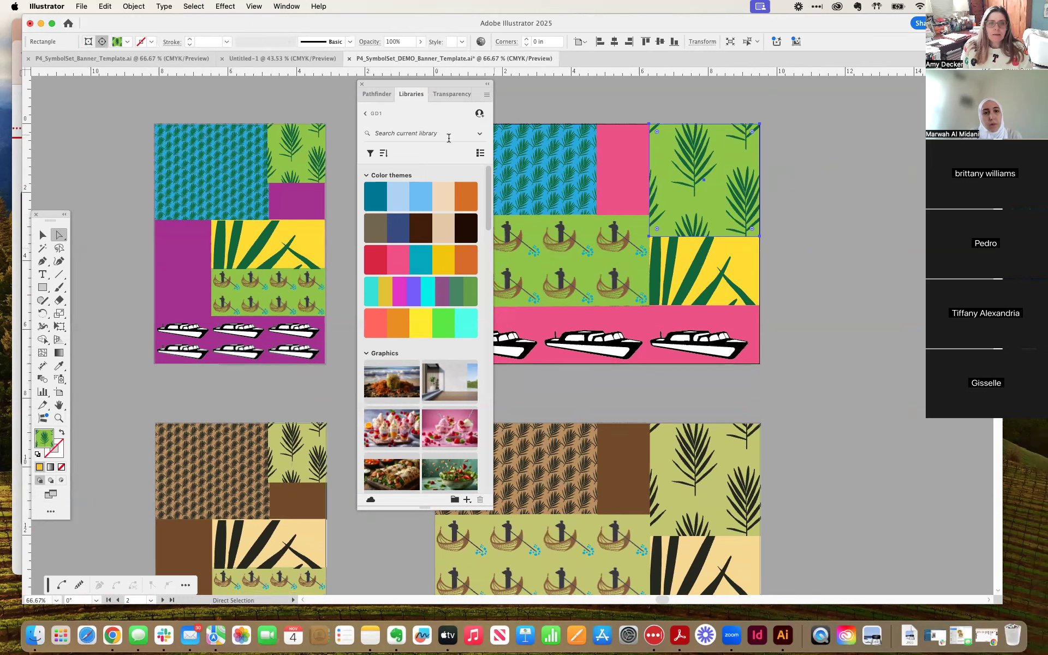
click(284, 6)
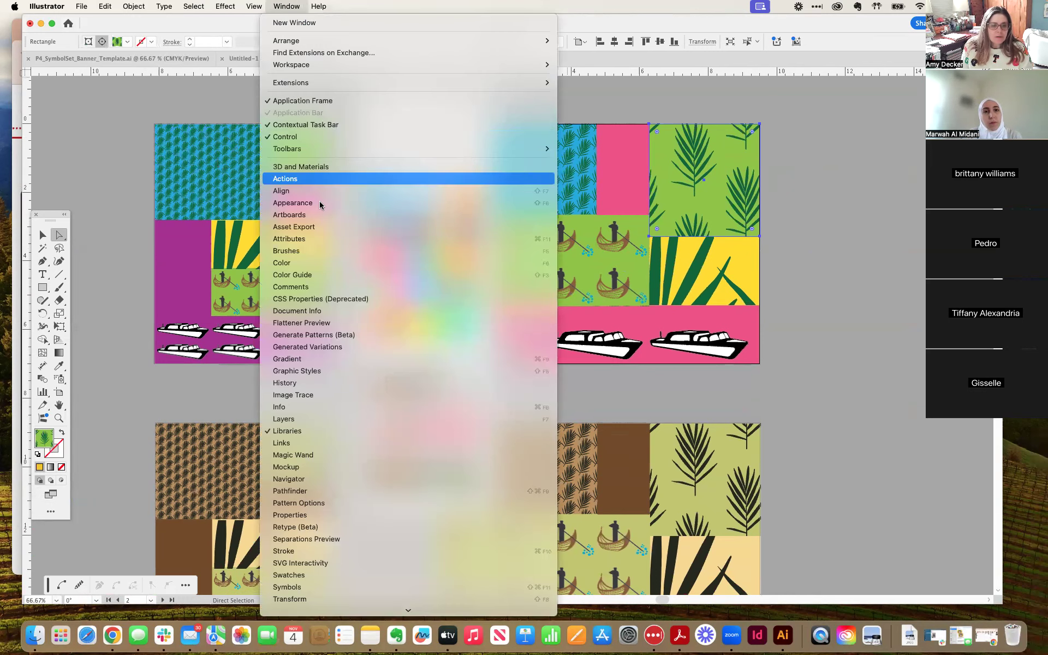
click(325, 577)
drag(257, 271, 259, 85)
Draw a sample rectangle beside the first-row landscape banner, filled with the green palm-leaf pattern swatch
click(45, 289)
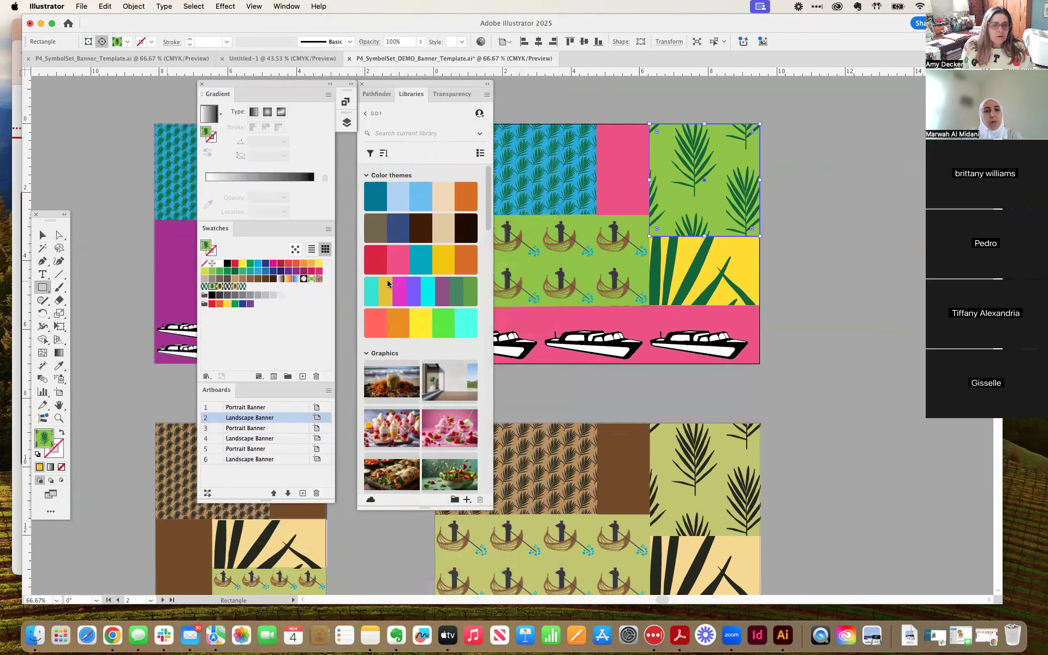
drag(805, 175, 974, 382)
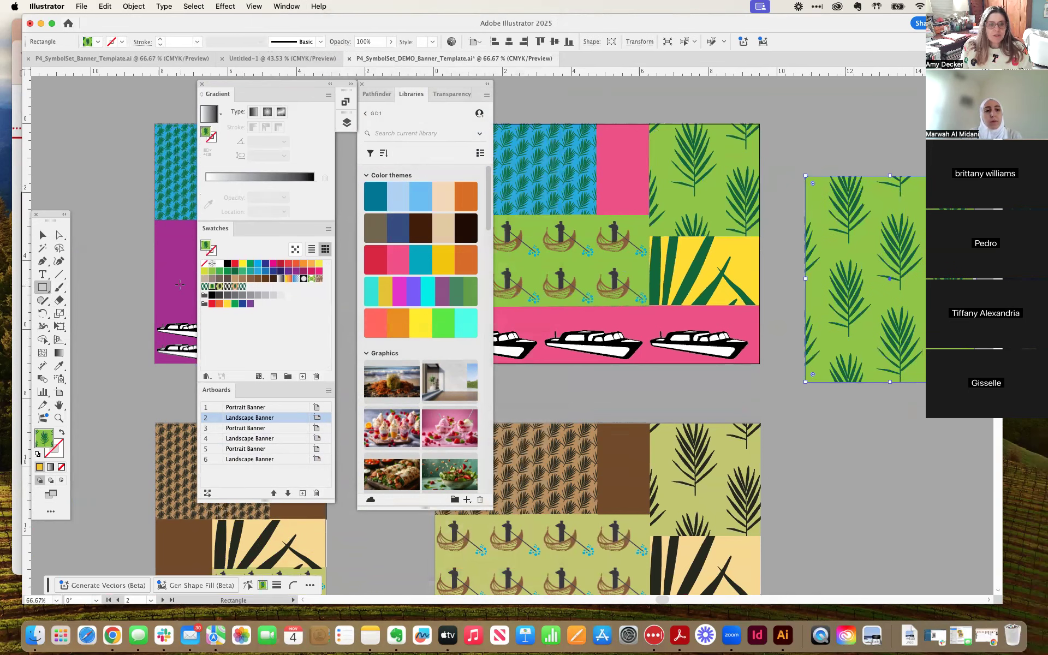
click(212, 287)
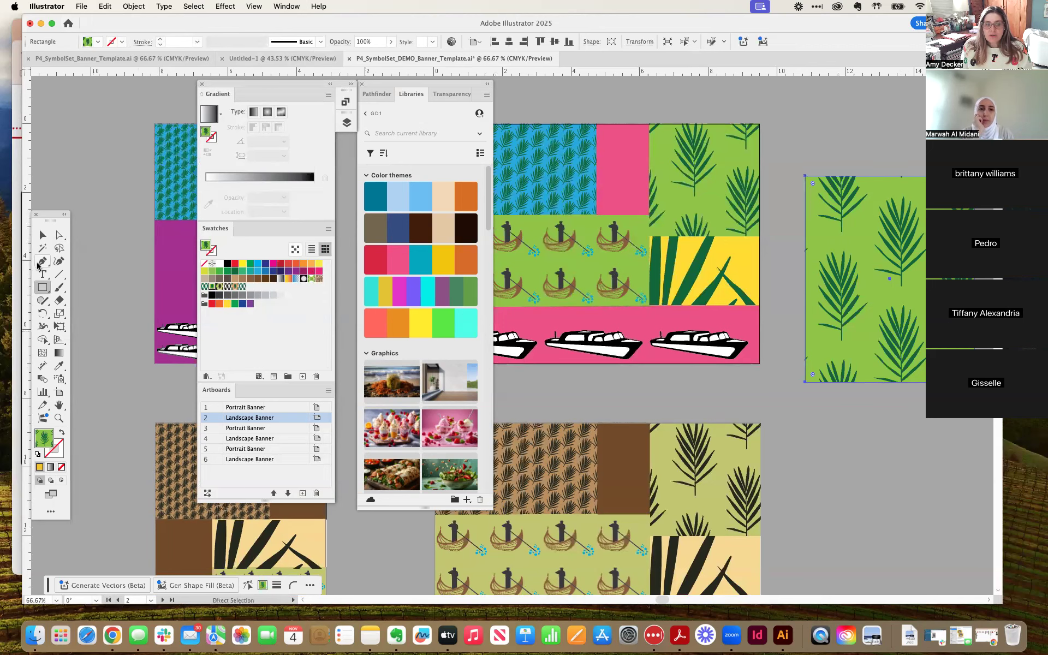
click(42, 235)
click(101, 180)
Try applying the New Pattern 4 swatch to the whole third-row landscape banner, and undo the fill
drag(824, 528, 828, 171)
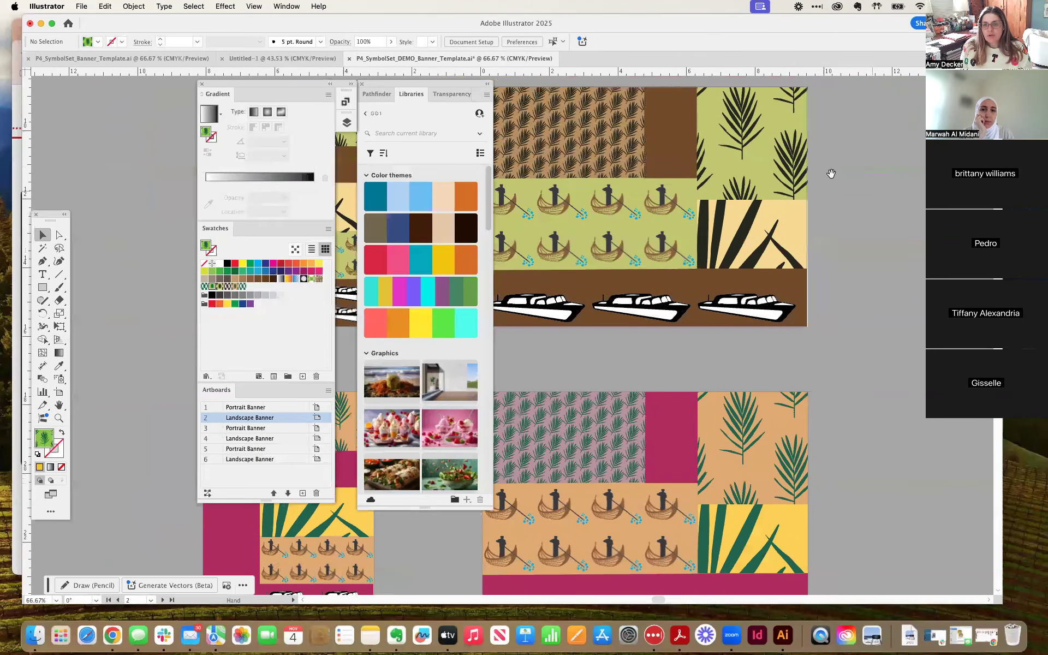
click(758, 136)
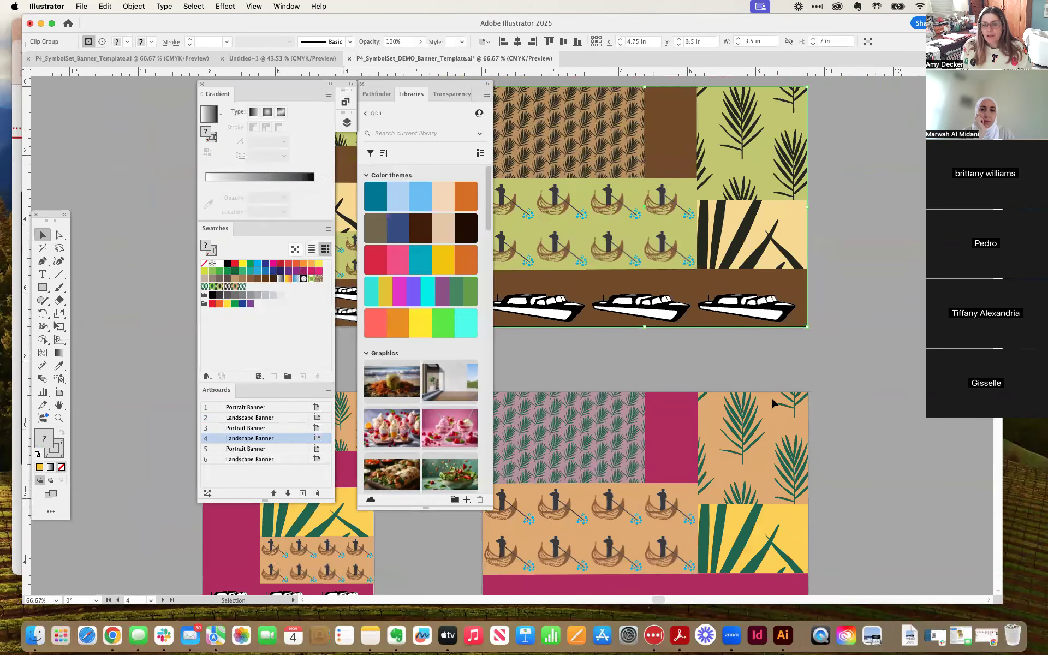
click(772, 447)
click(235, 286)
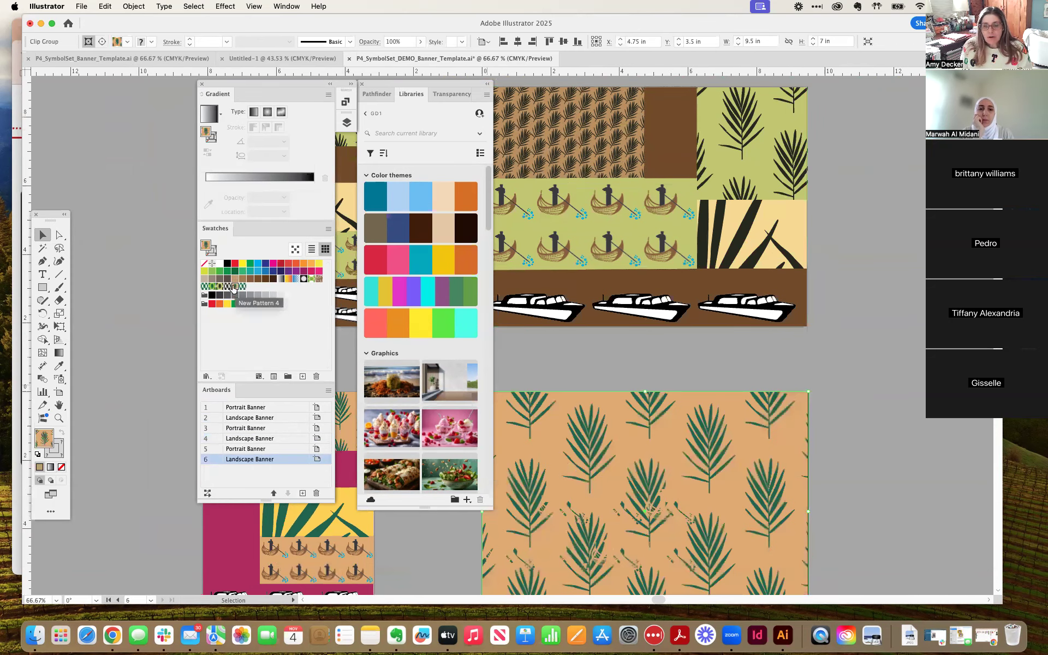
key(super+z)
key(super+z)
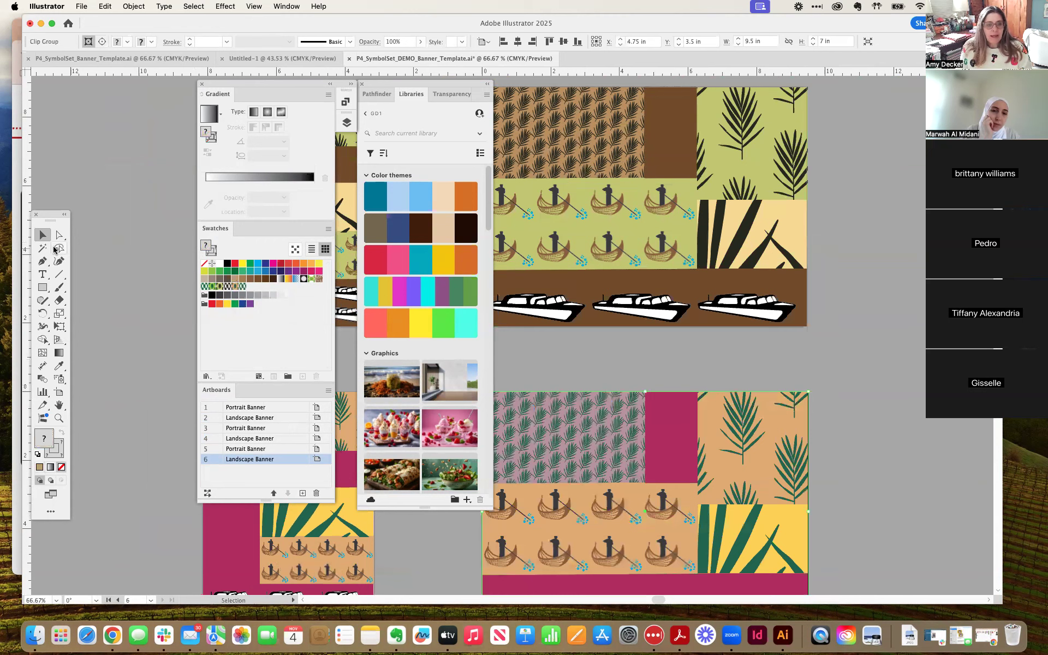
Draw a sample rectangle beside the second-row landscape banner, fill it with the tan and then the olive palm-leaf pattern, and move it lower
key(m)
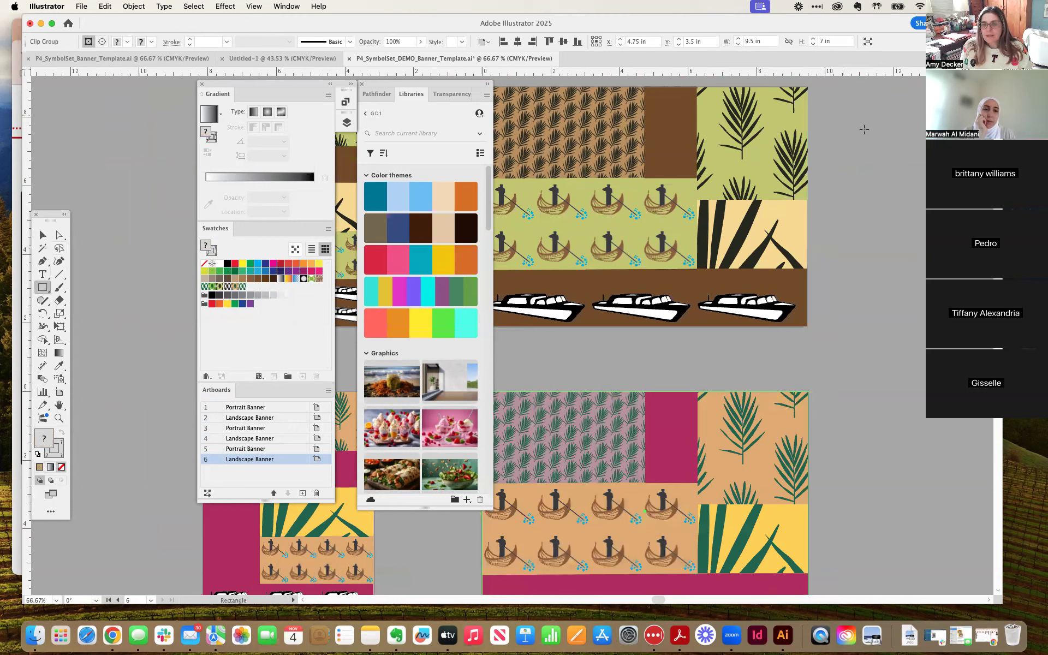
drag(827, 120, 963, 284)
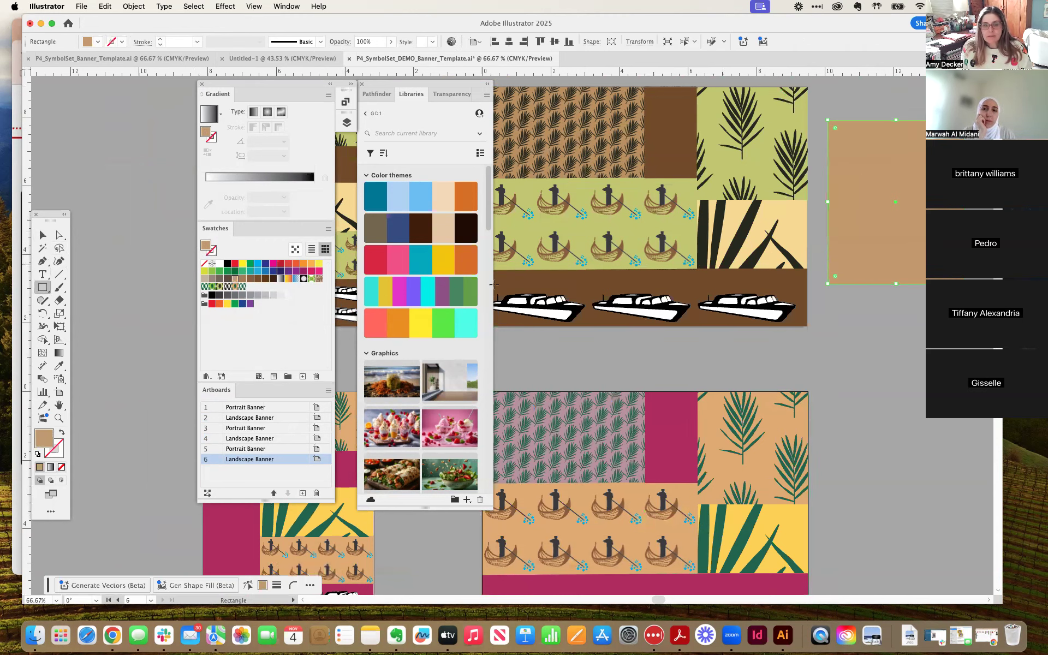
click(235, 287)
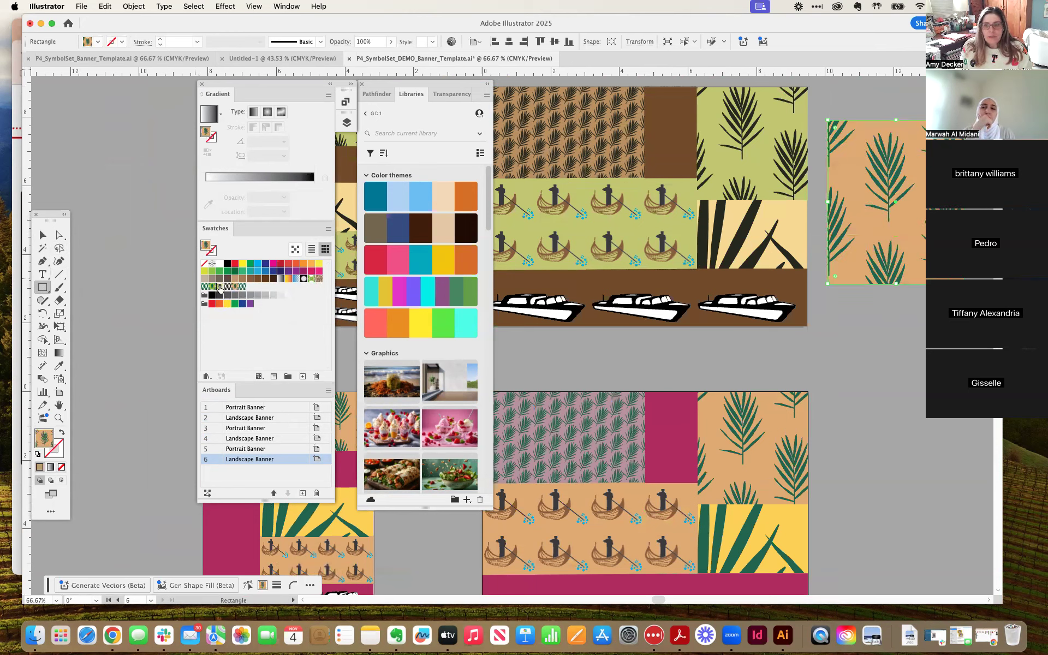
click(220, 286)
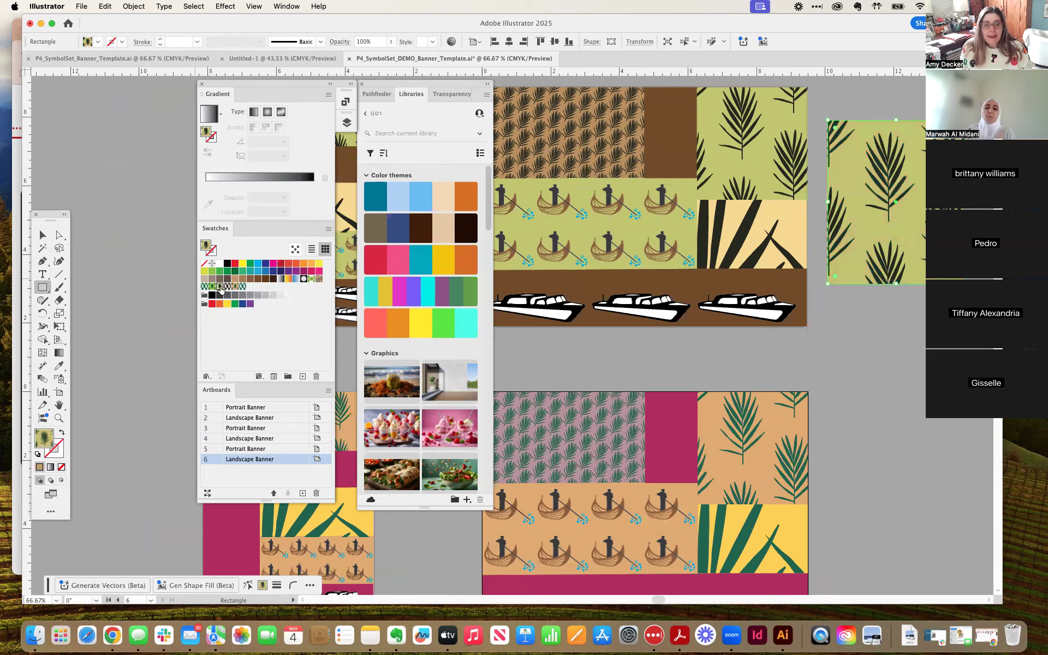
click(50, 236)
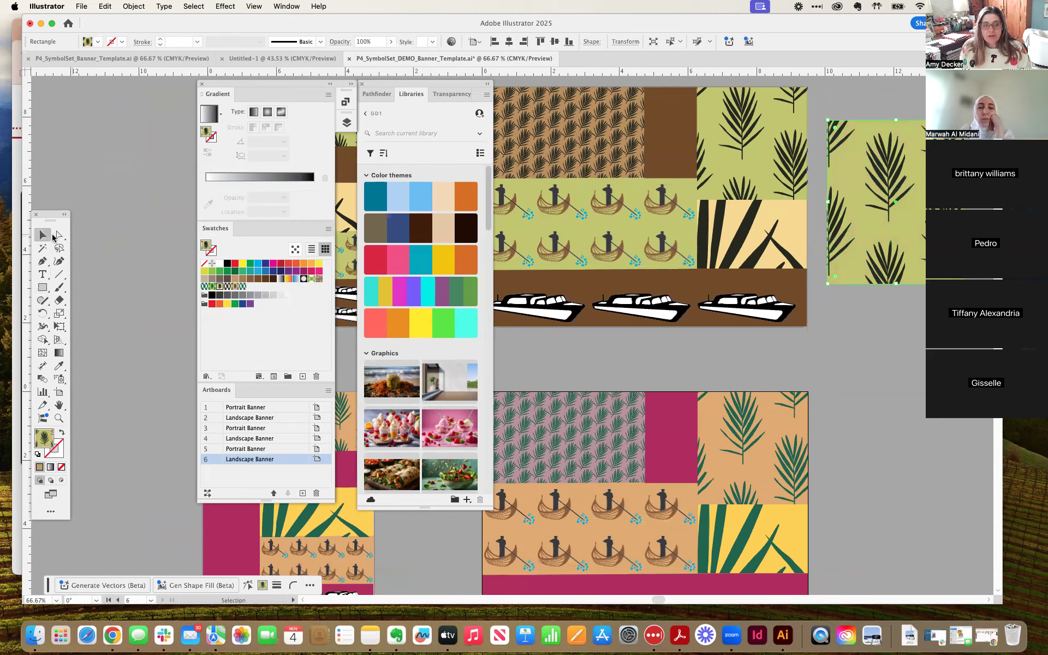
drag(922, 204, 937, 349)
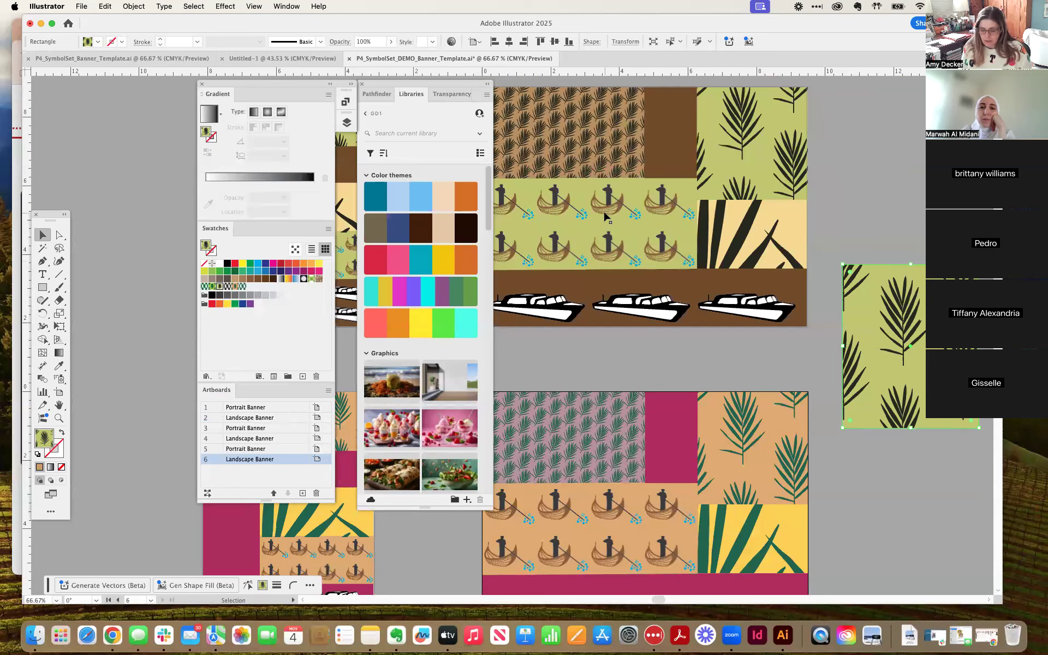
Line up the olive palm-leaf sample beside the second-row banner, and delete both the olive and green sample rectangles
key(super+minus)
key(super+minus)
key(super+minus)
drag(661, 255, 888, 250)
drag(752, 330, 766, 266)
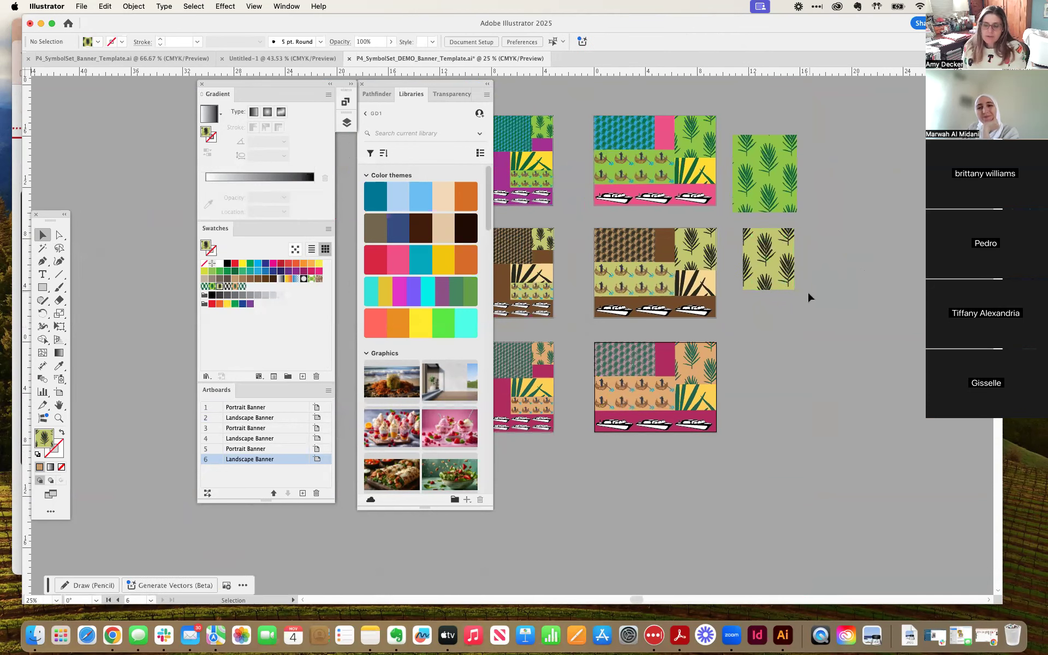
click(728, 344)
click(760, 268)
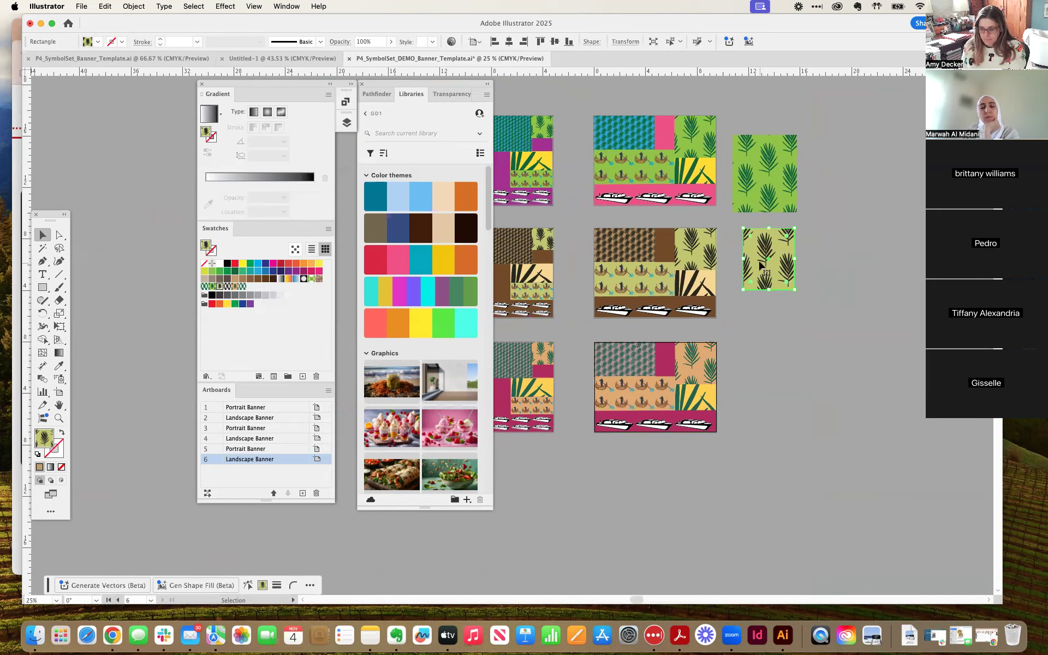
key(Delete)
click(771, 196)
key(Delete)
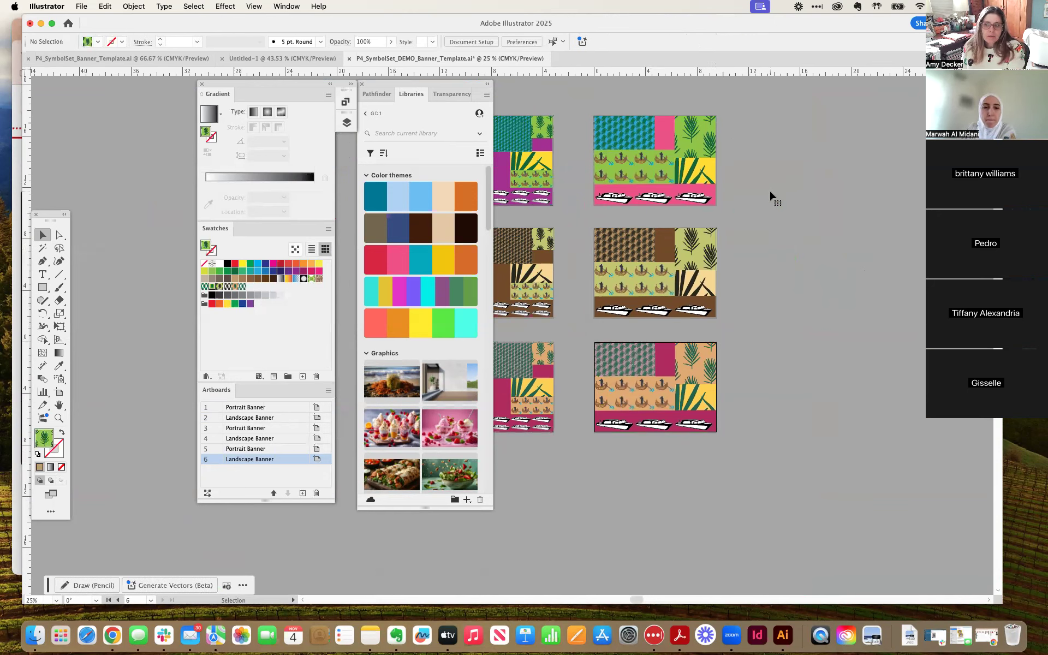
Move the library color themes clear of the six banners
drag(402, 98, 890, 110)
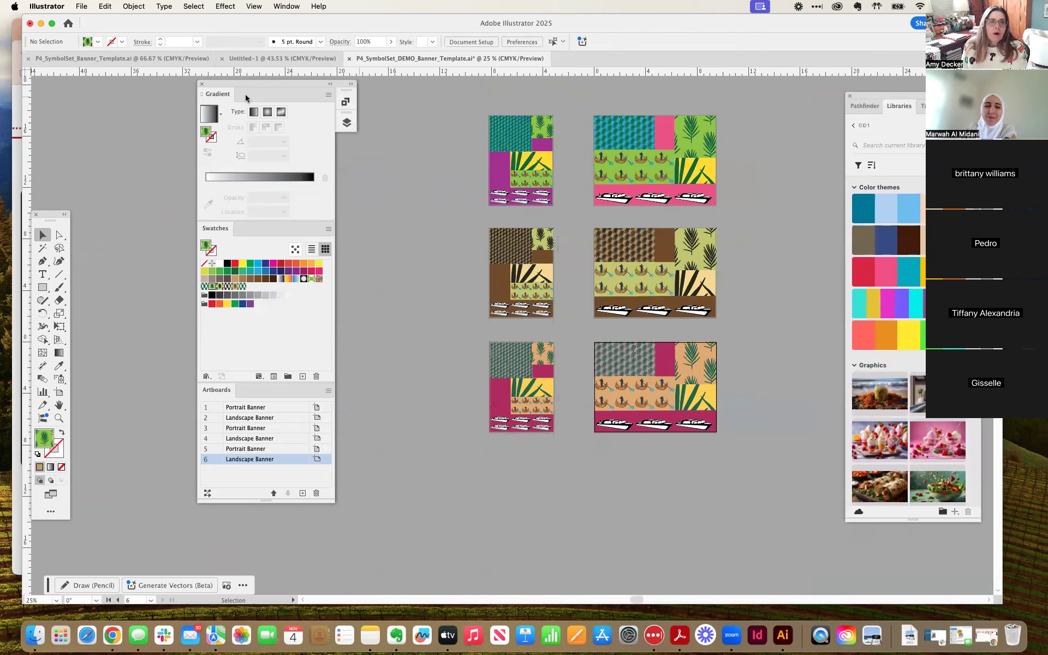